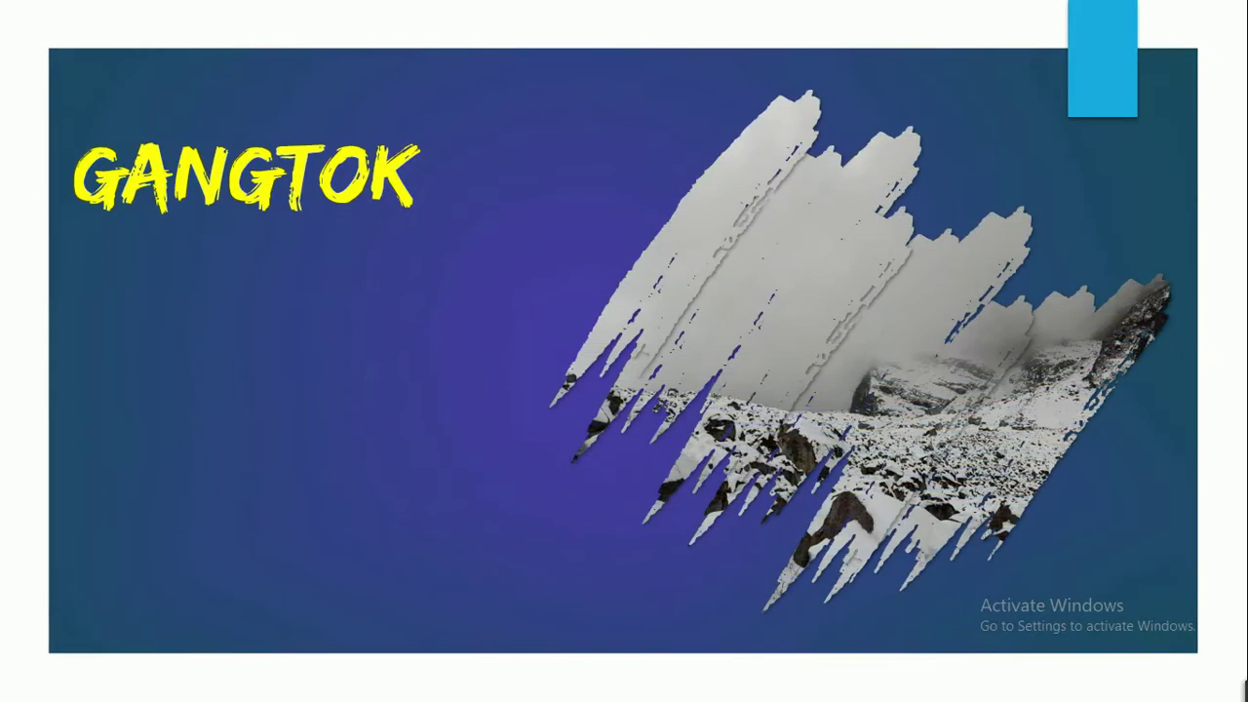
Advance the GANGTOK slideshow through its remaining slides, then exit back to Normal view.
key(Right)
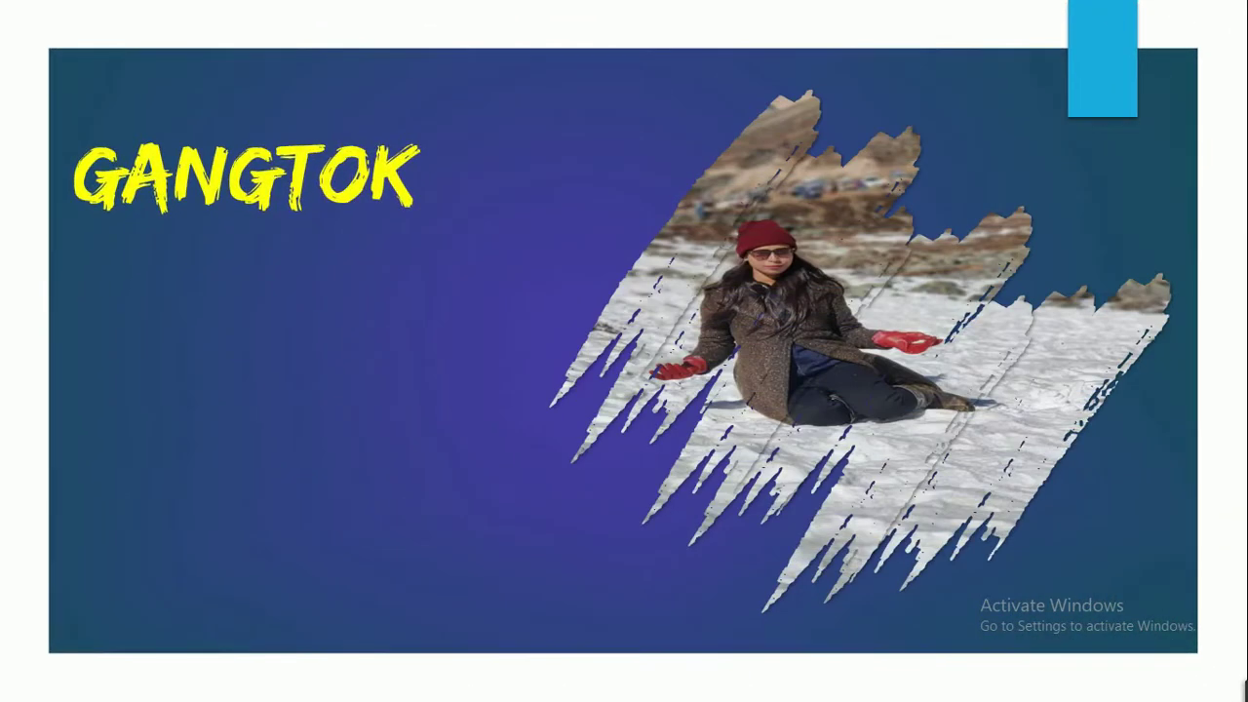
key(Right)
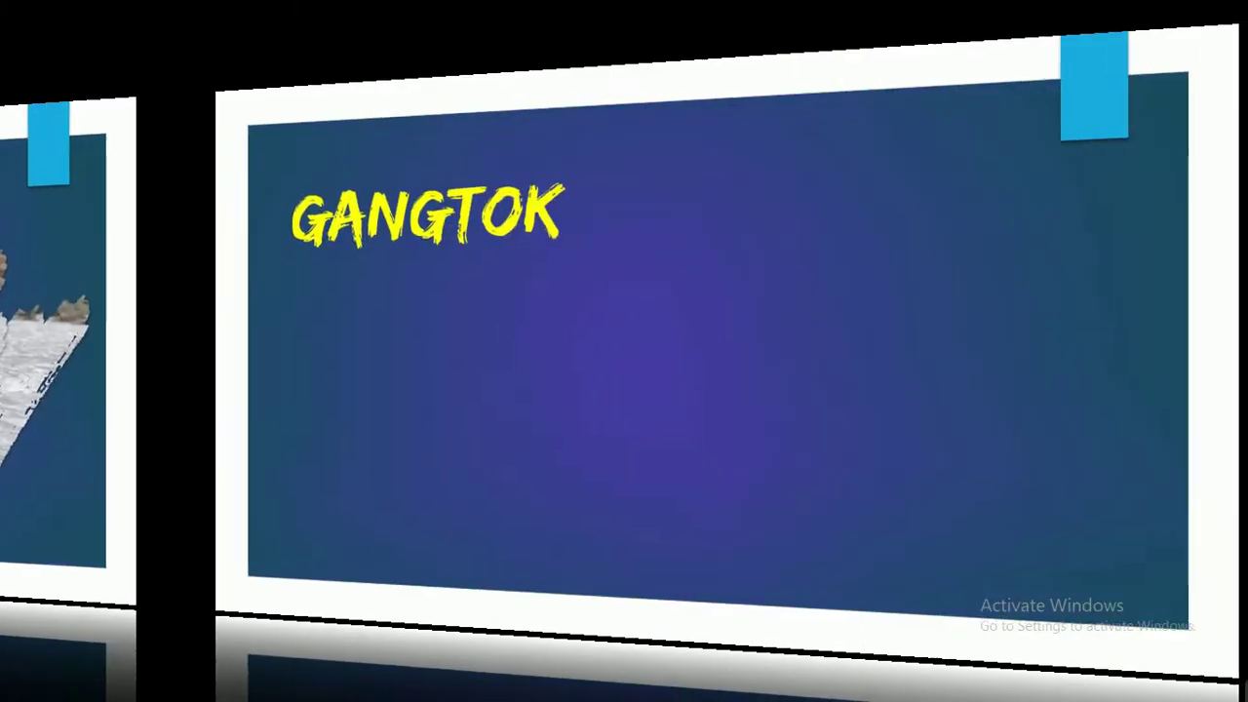
key(Right)
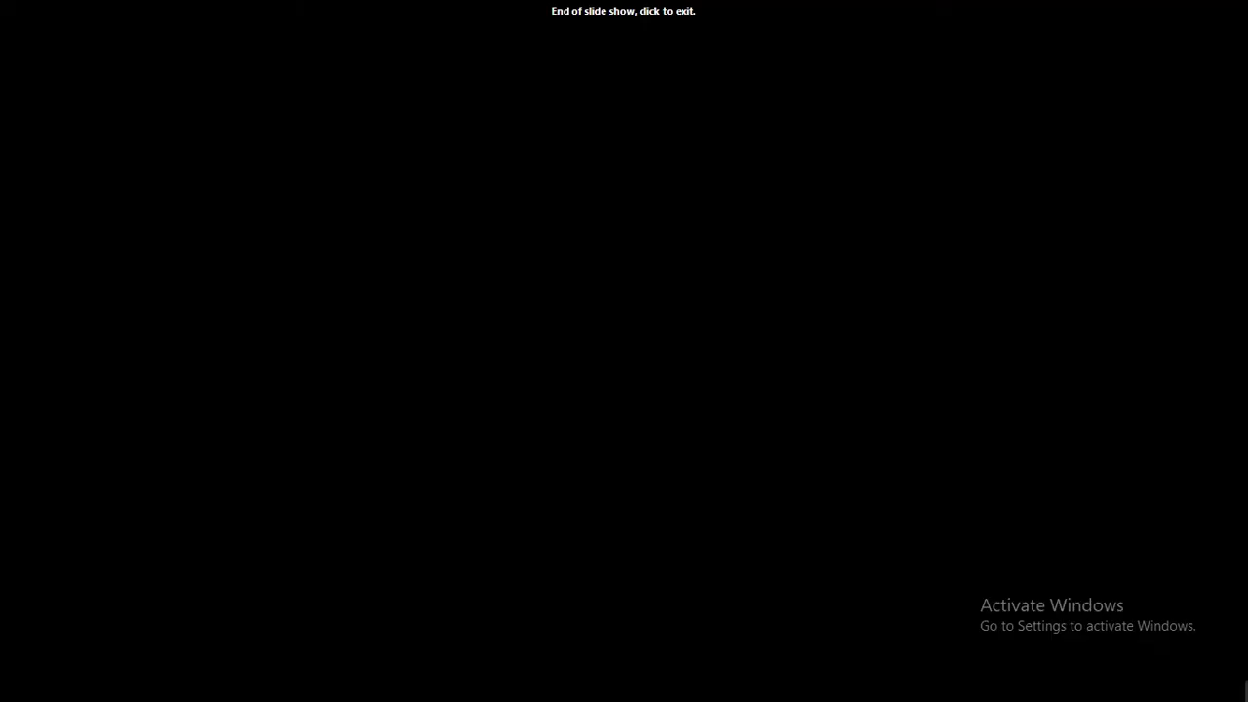
key(Escape)
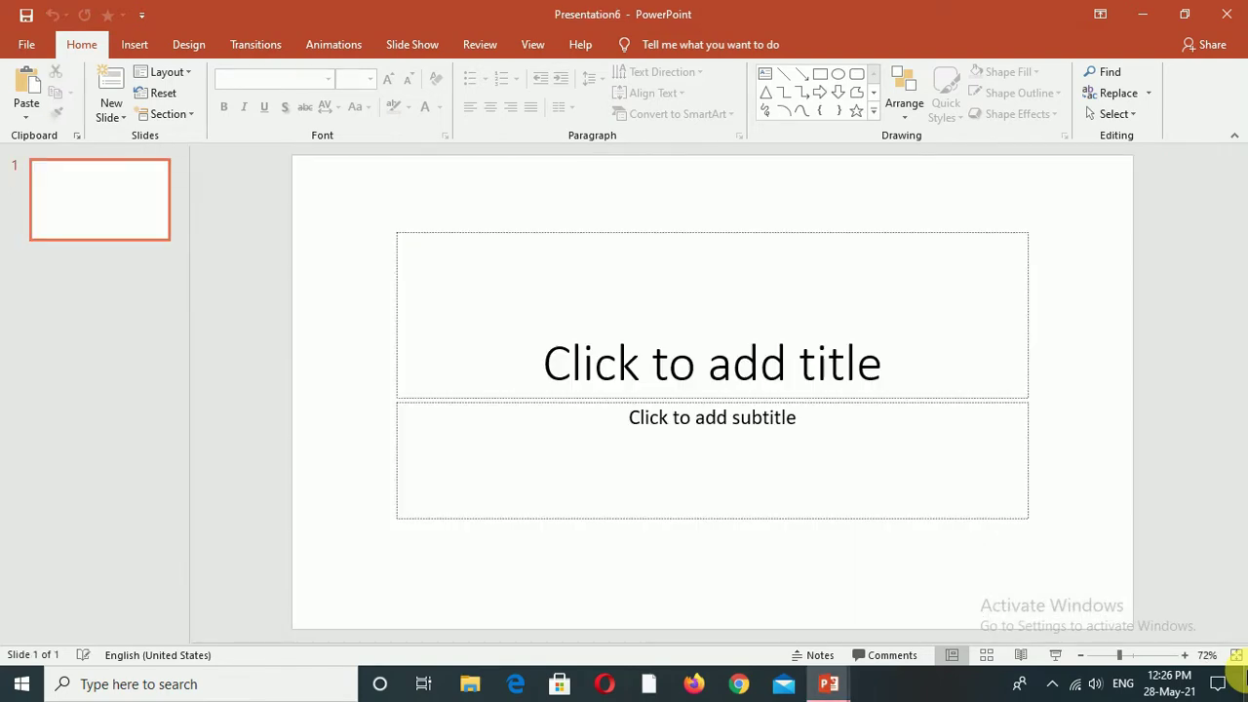
Cut the title and subtitle placeholders off Presentation6's first slide.
click(895, 244)
right_click(897, 244)
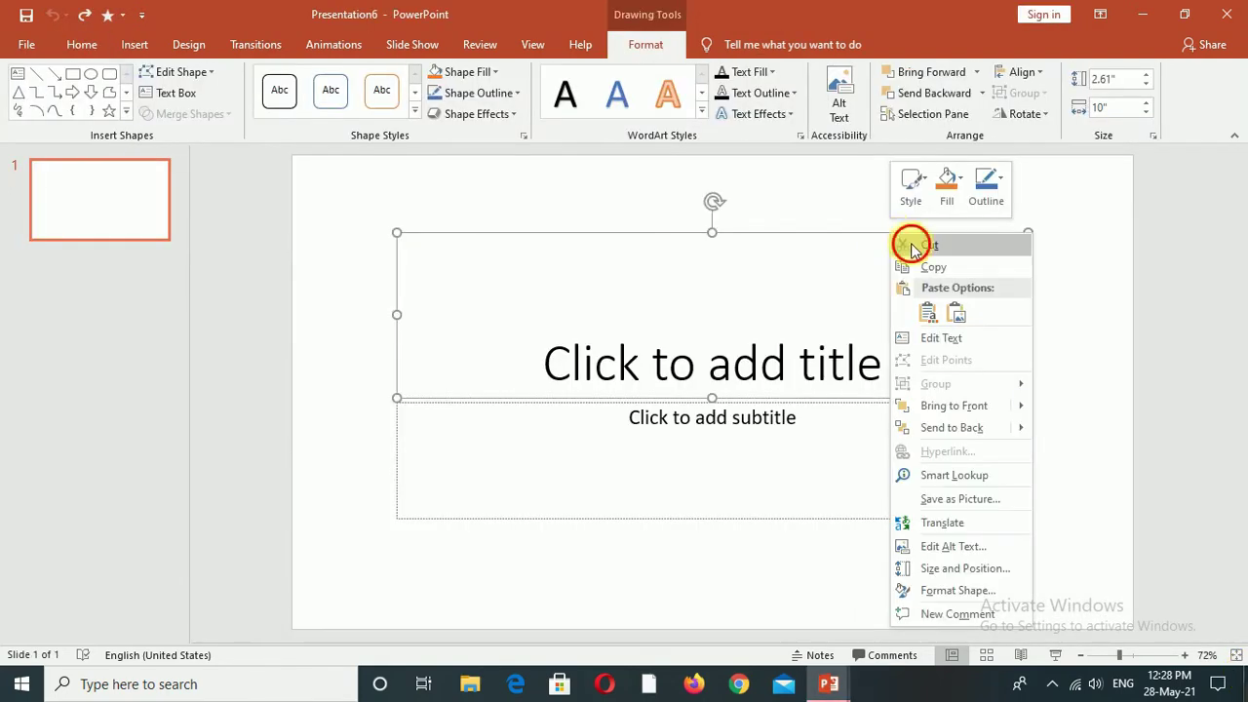
click(911, 246)
click(864, 410)
right_click(864, 409)
click(912, 27)
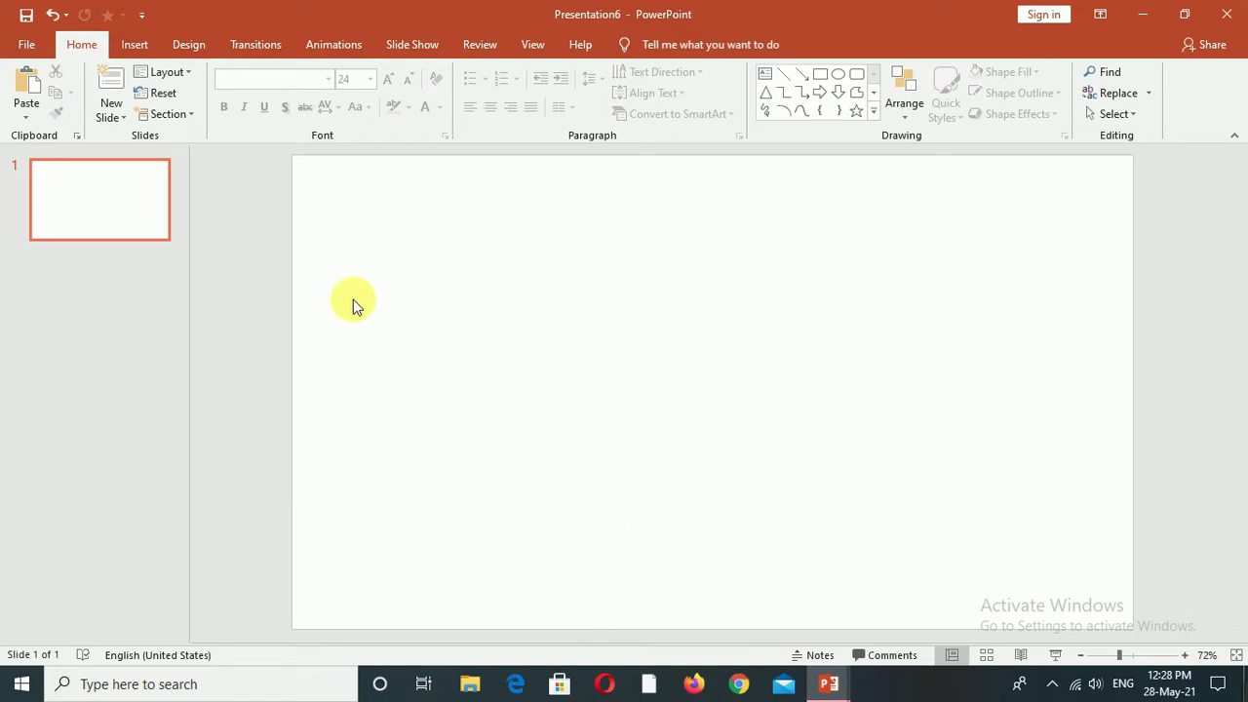
Apply the Ion Boardroom design theme and switch its colour variant to Blue.
click(190, 44)
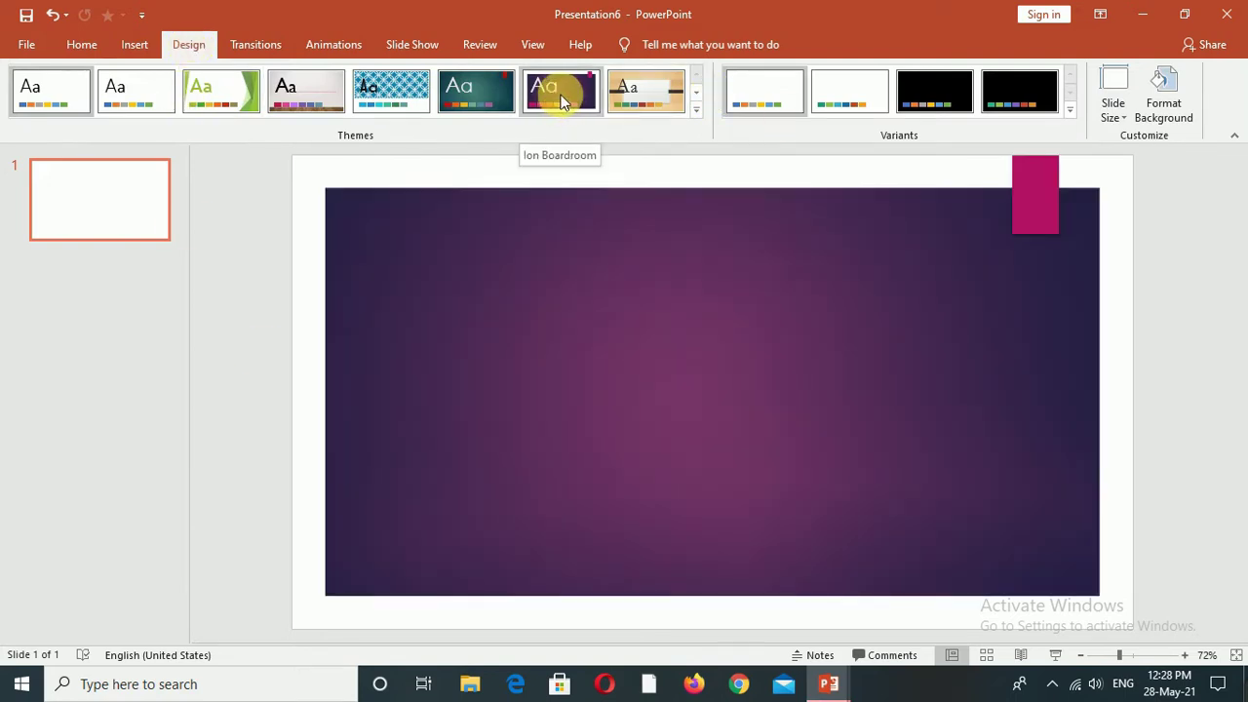
click(563, 102)
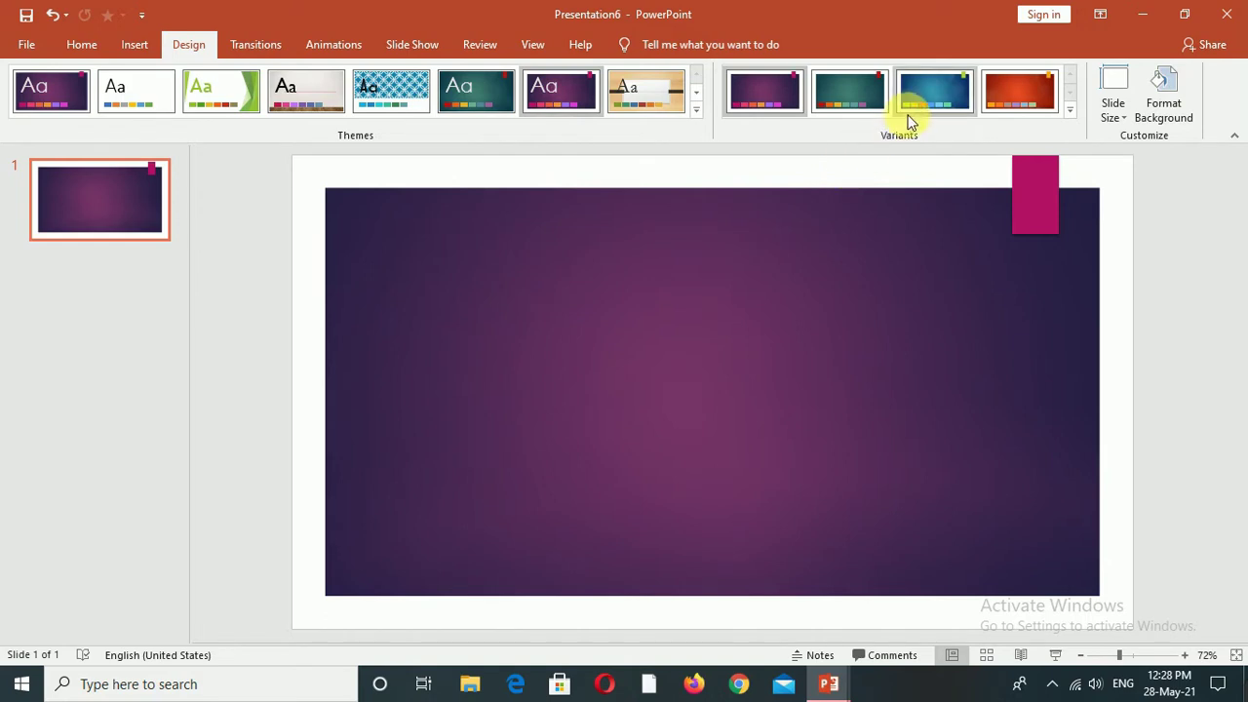
click(1070, 114)
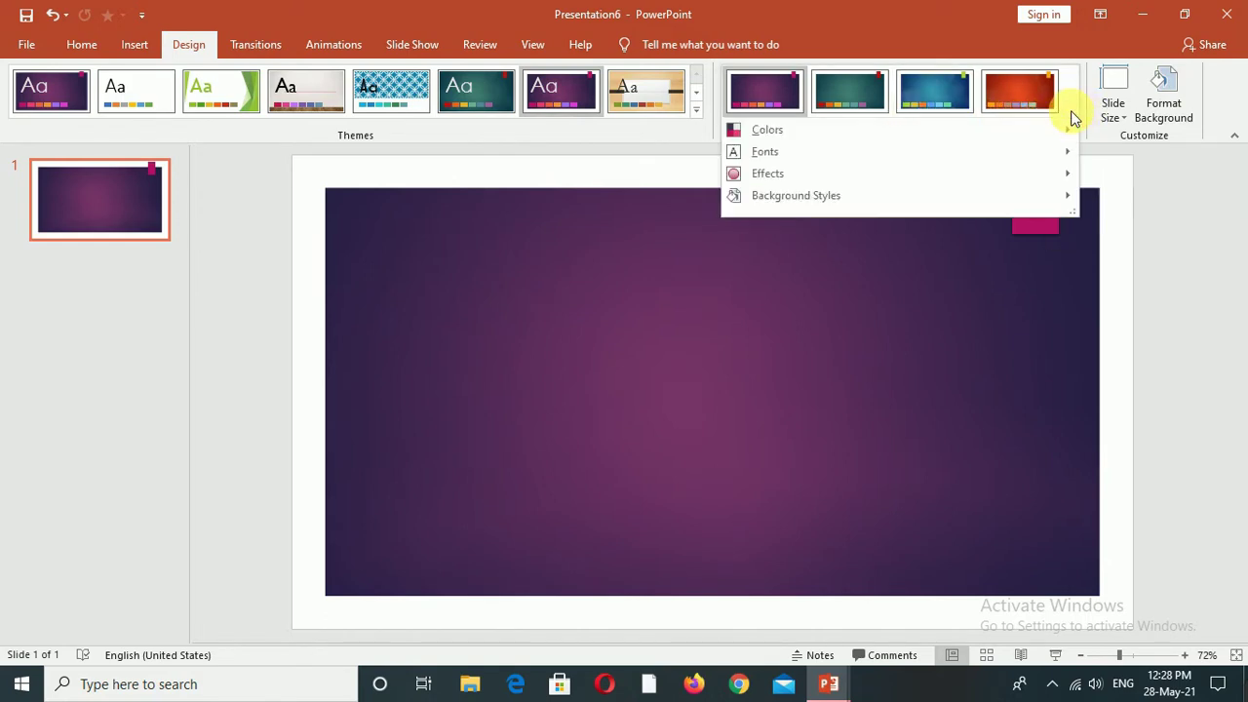
click(793, 135)
mouse_move(767, 130)
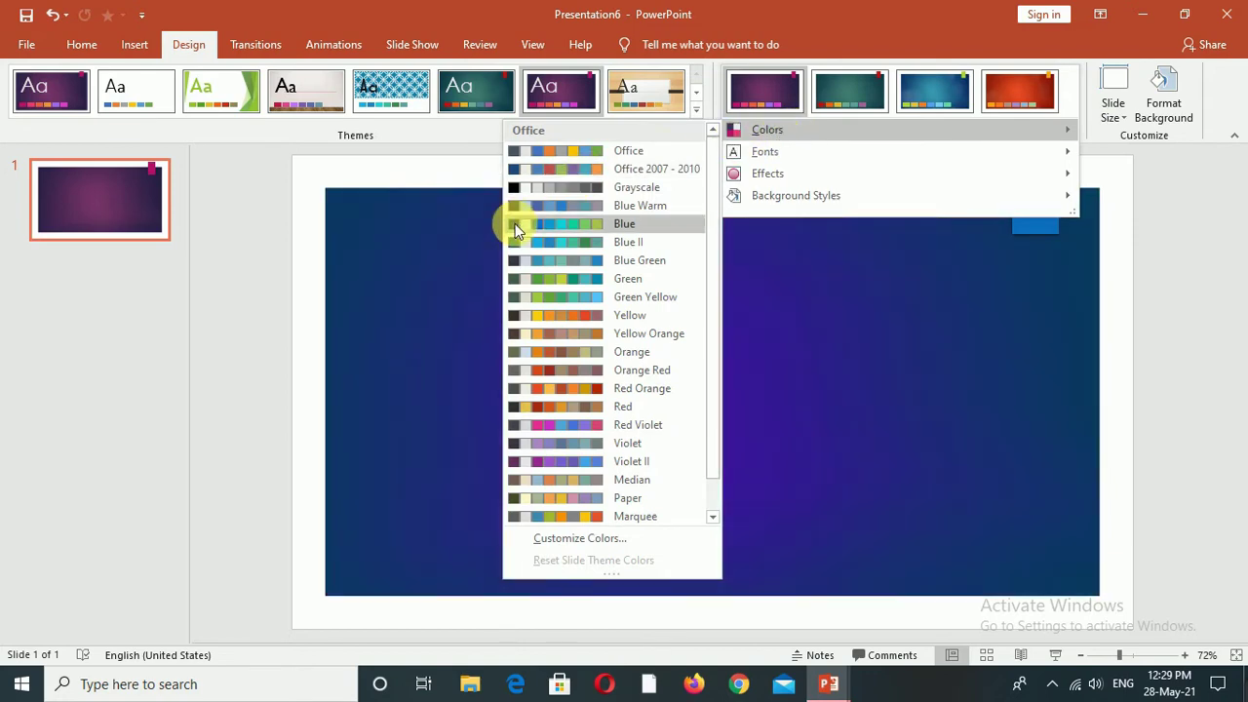
click(515, 223)
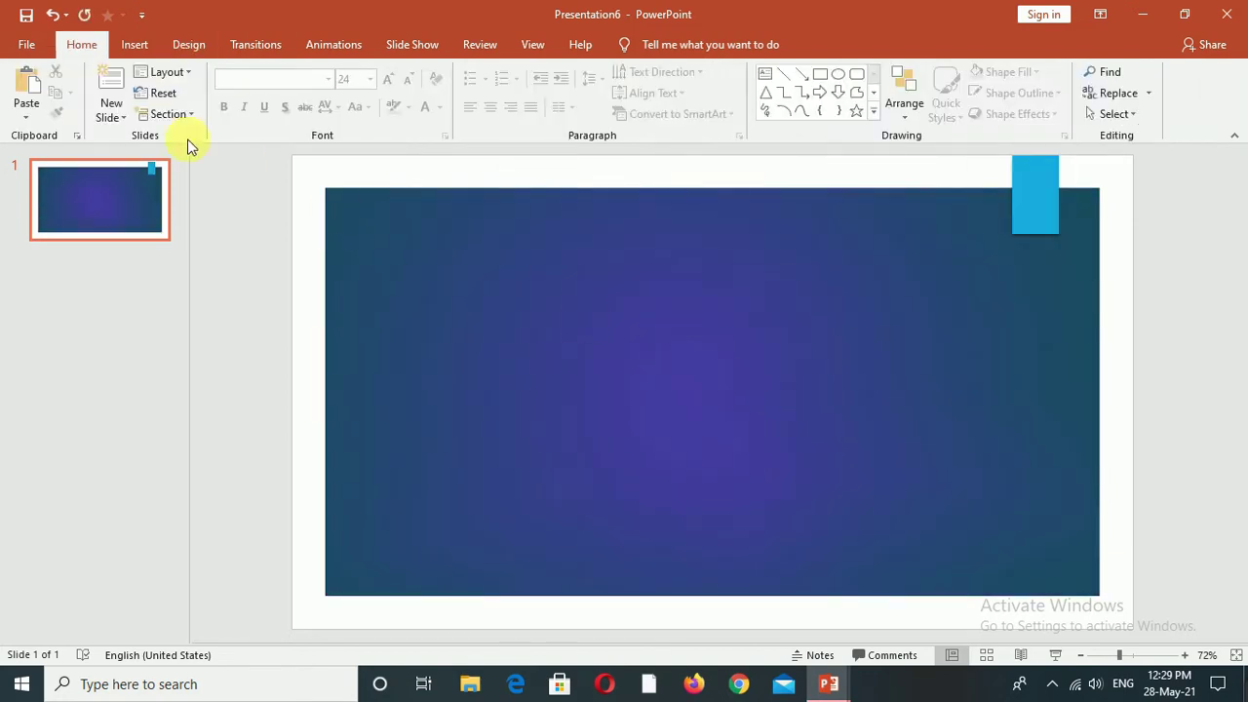
Insert first-style WordArt, clear its sample text and set the font to Road Rage.
click(133, 44)
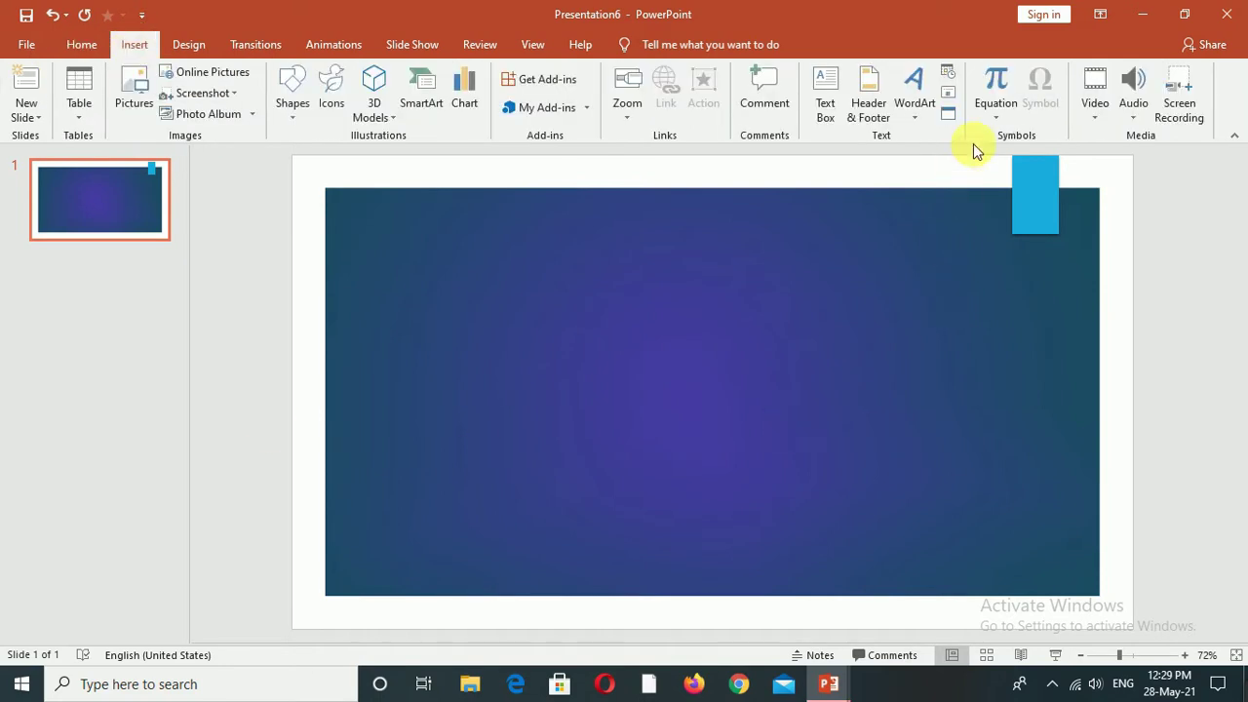
click(916, 112)
click(925, 164)
key(BackSpace)
click(80, 43)
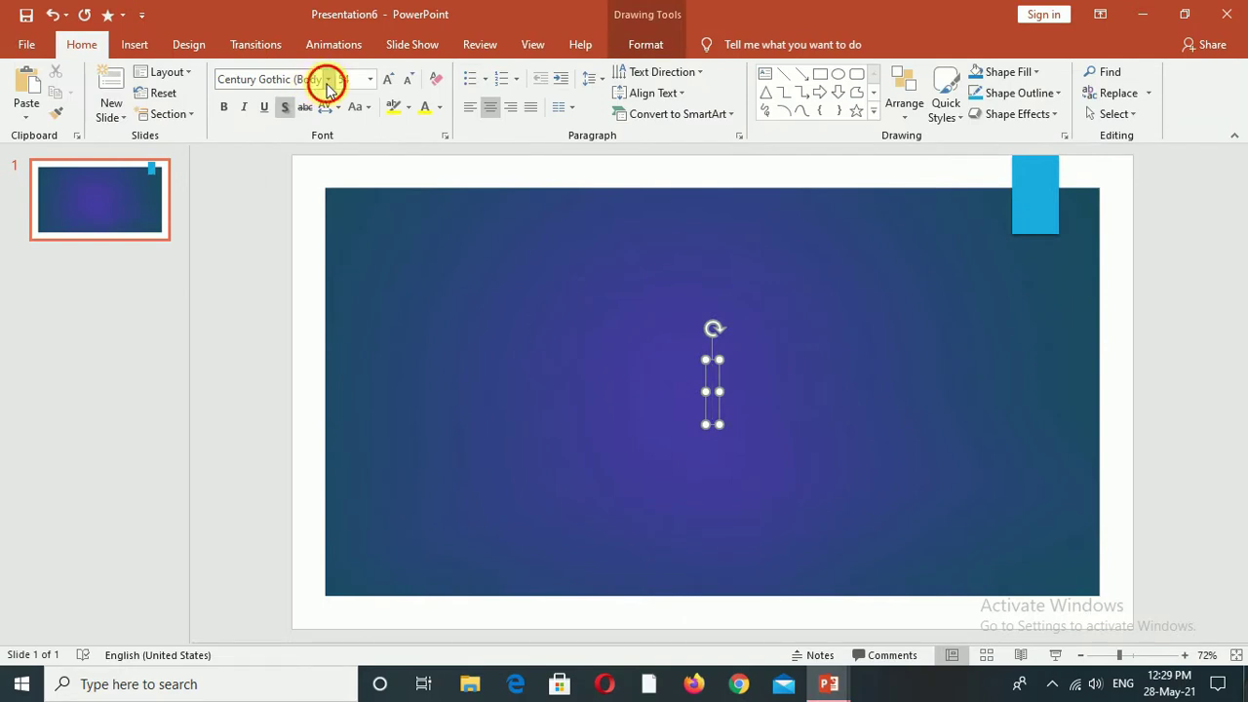
click(328, 81)
text(Road Rage)
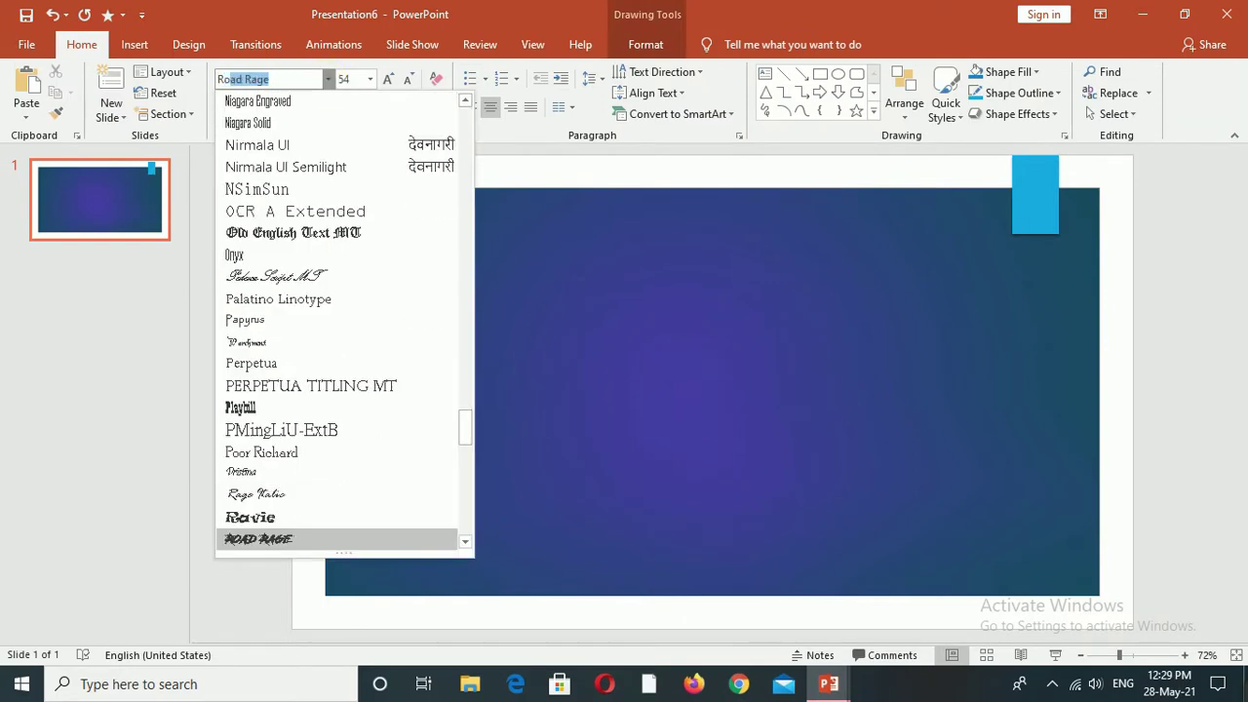
click(293, 539)
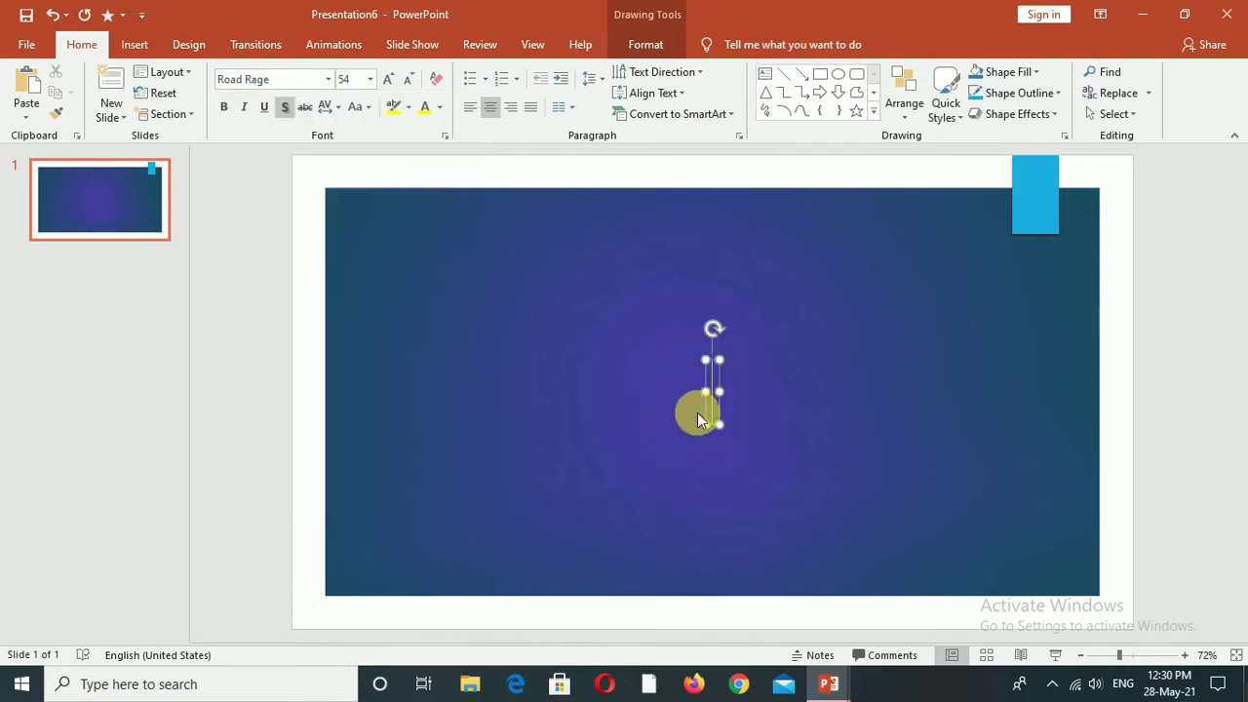
text(YOUR TEXT HERE)
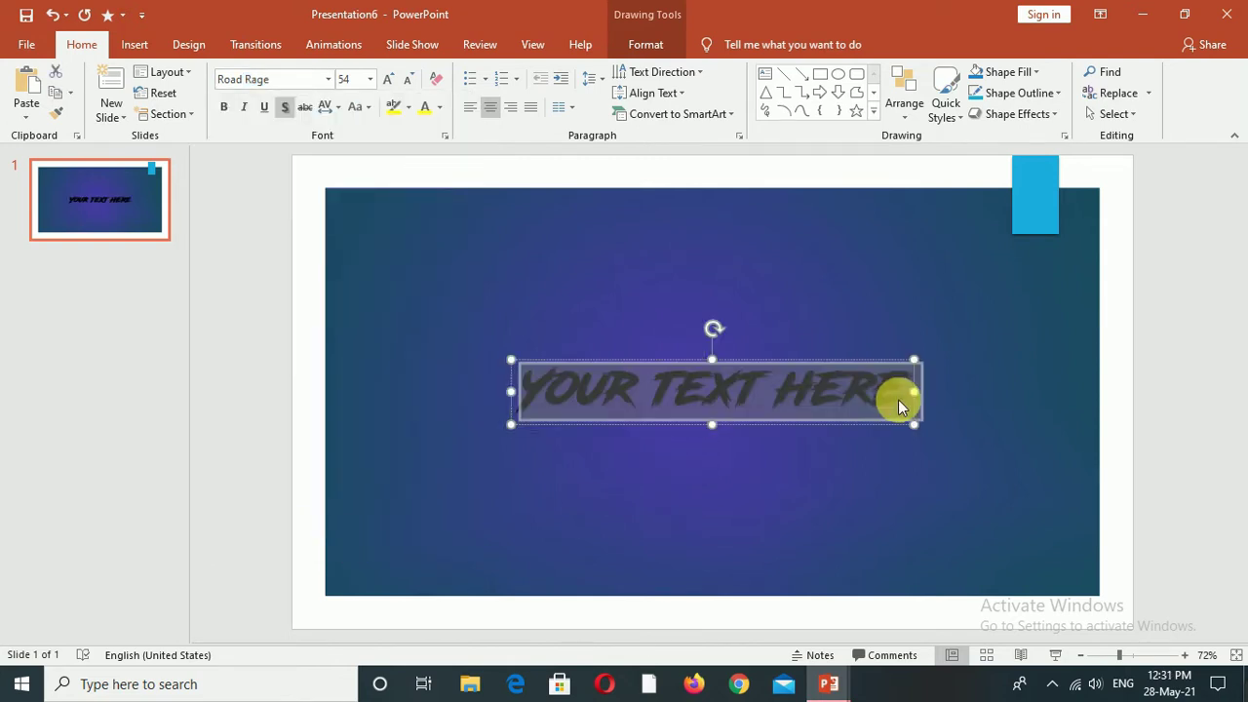
Type '/' as the brush stroke, enlarge it to size 199, and move it up the slide.
text(/)
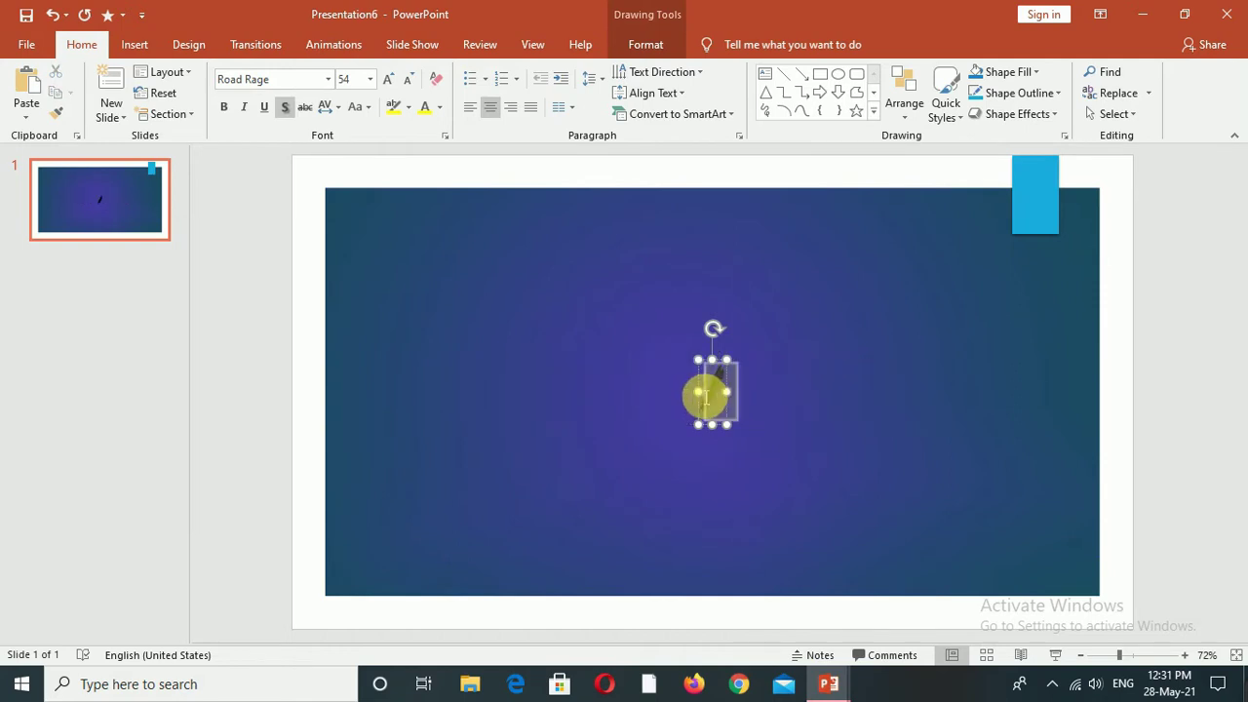
click(389, 79)
click(389, 79)
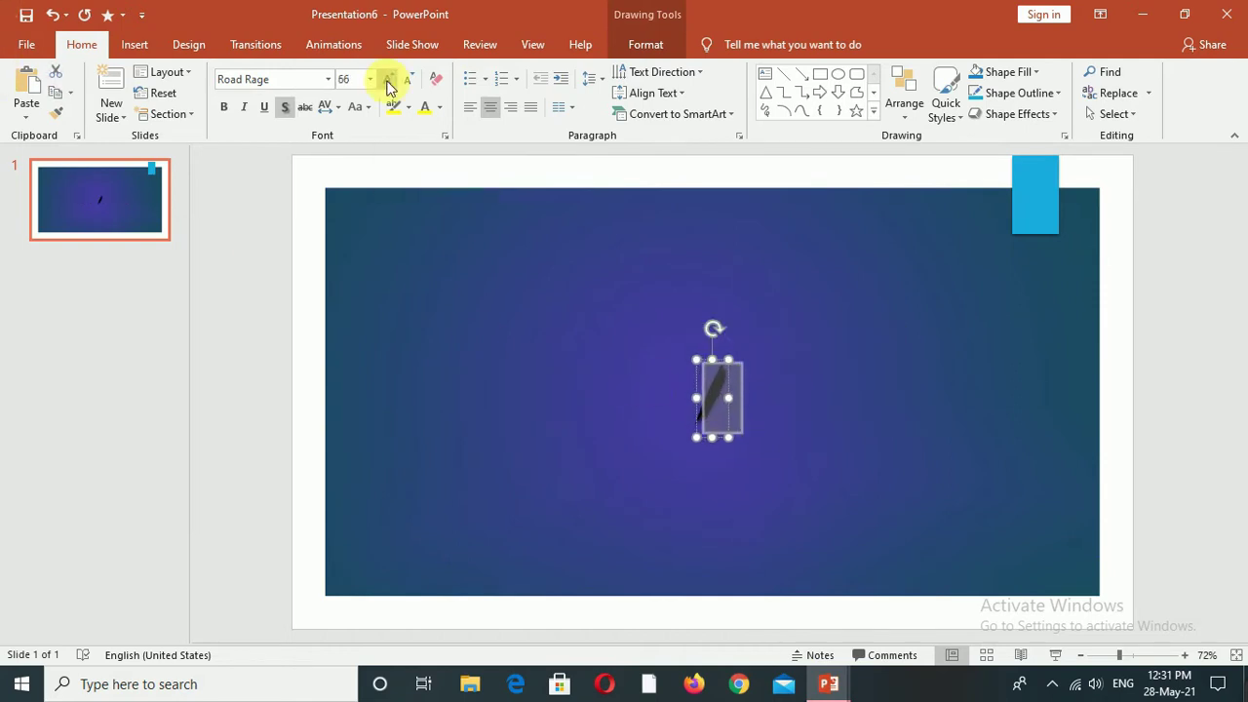
click(389, 79)
click(389, 79)
click(389, 79)
click(389, 79)
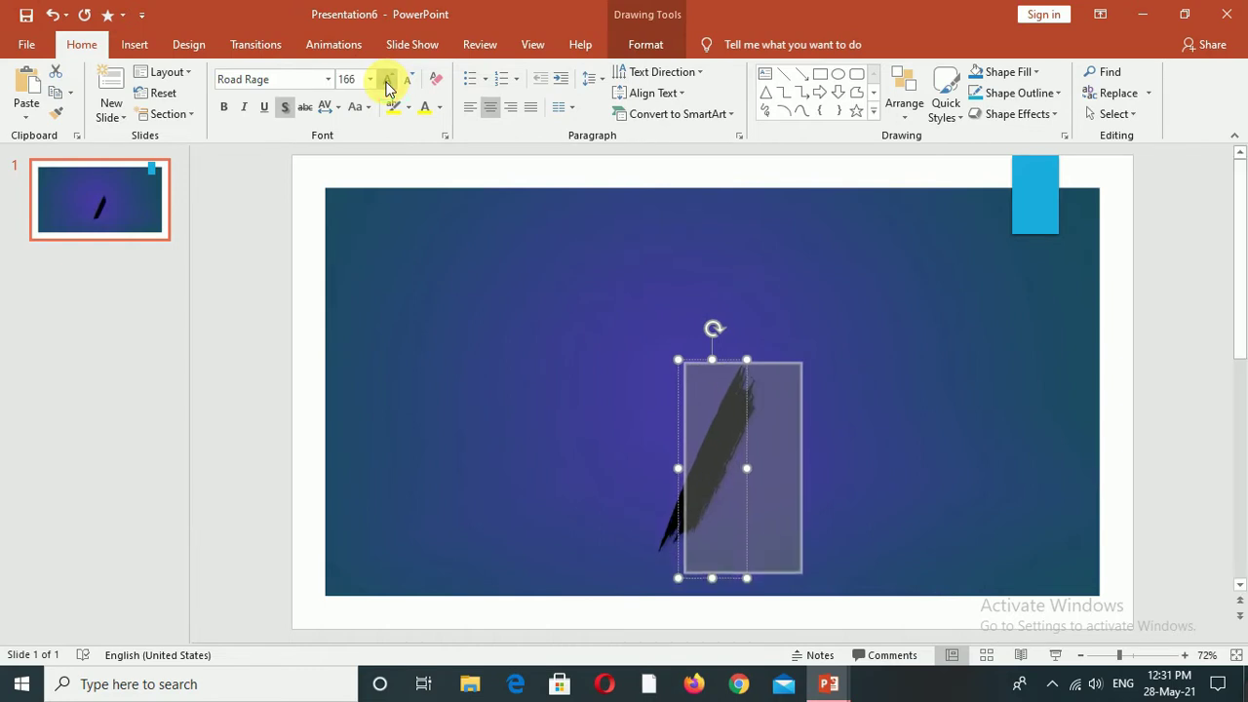
click(389, 79)
drag(735, 423, 683, 324)
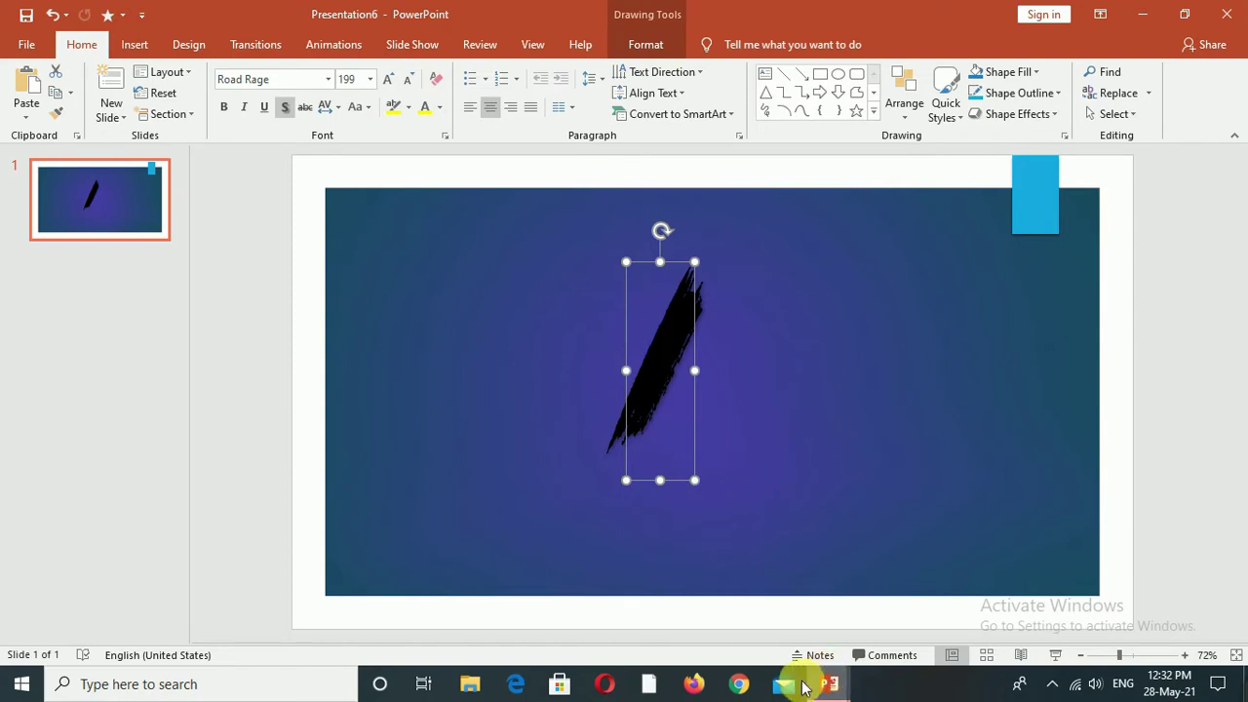
Search Chrome for the Road Rage font, download it from dafont.com, and view Downloads.
click(739, 685)
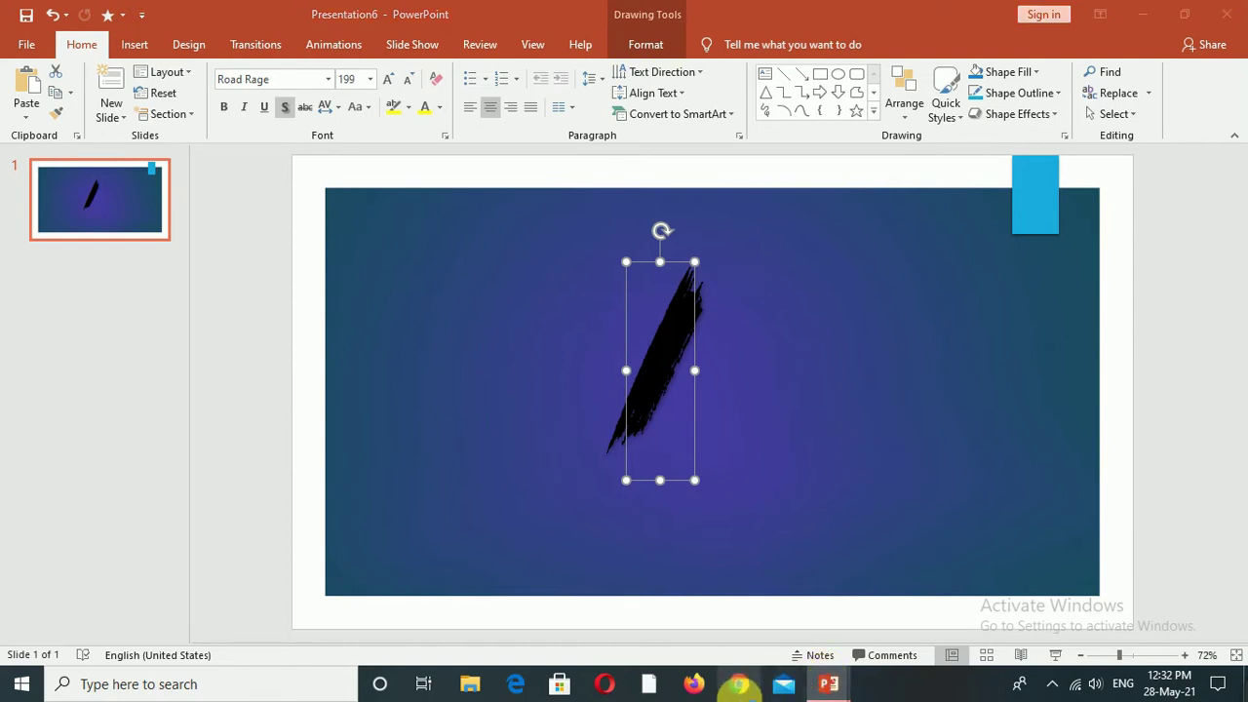
click(474, 385)
text(ROAD)
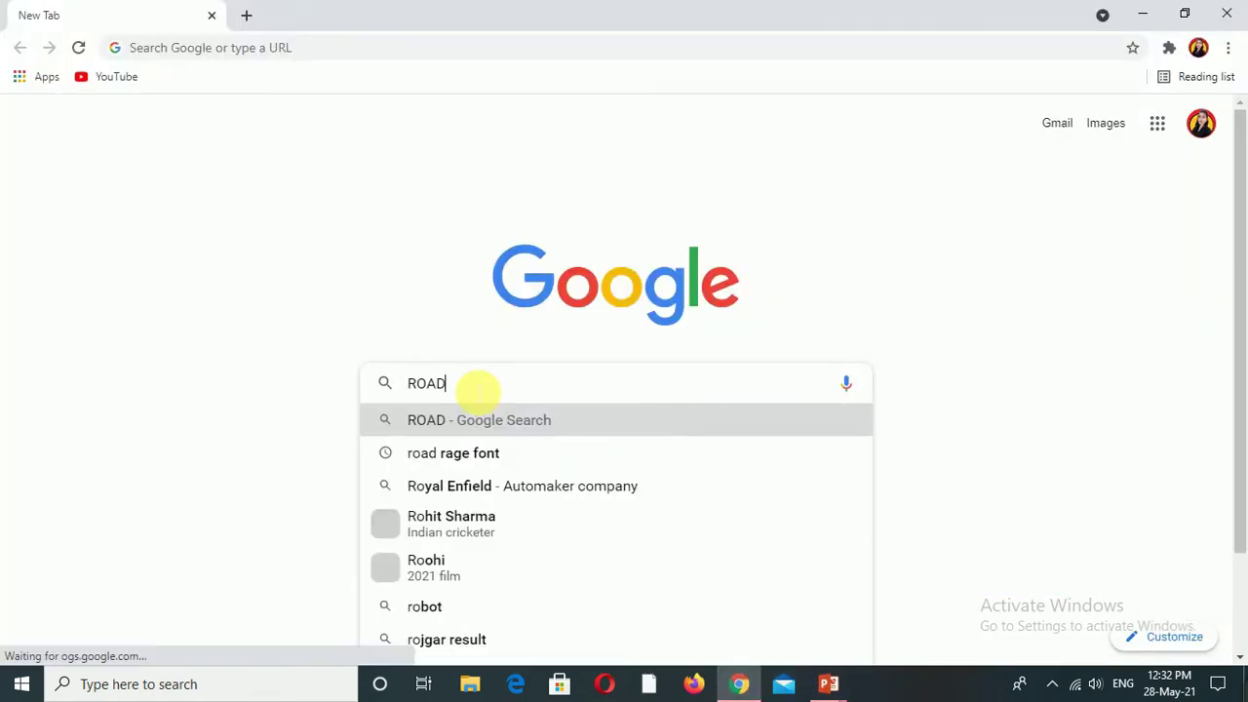
click(468, 458)
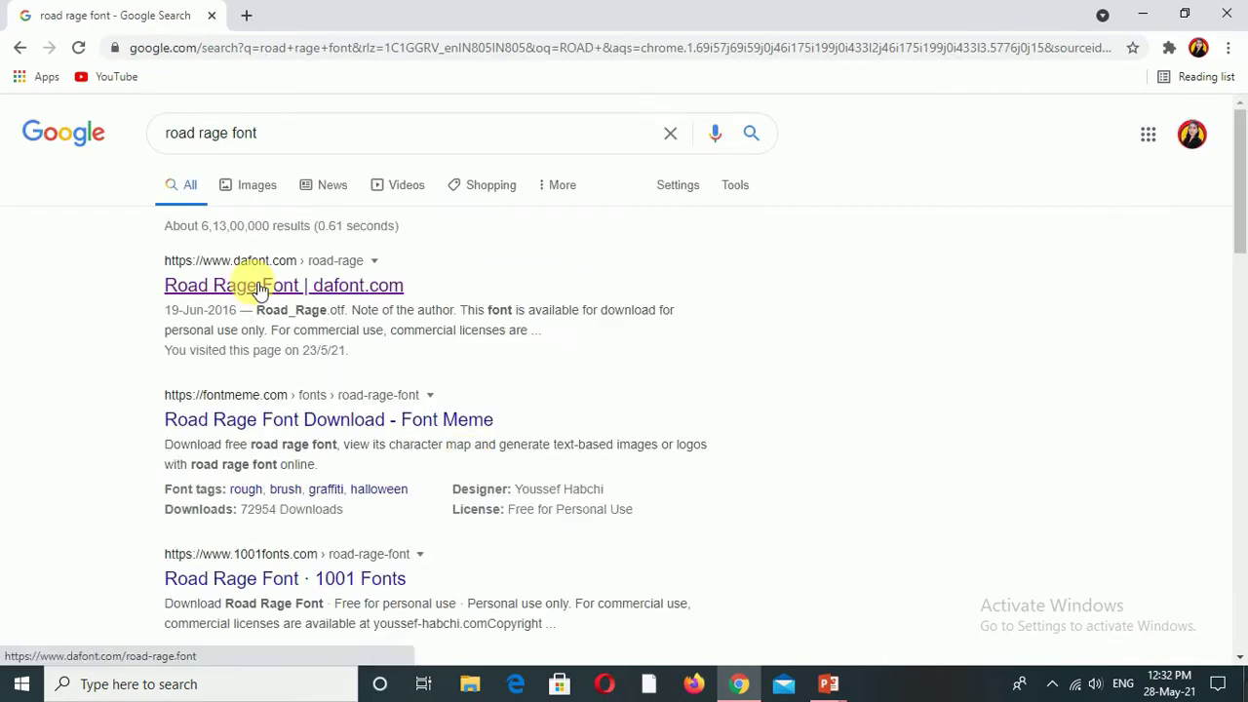
click(258, 285)
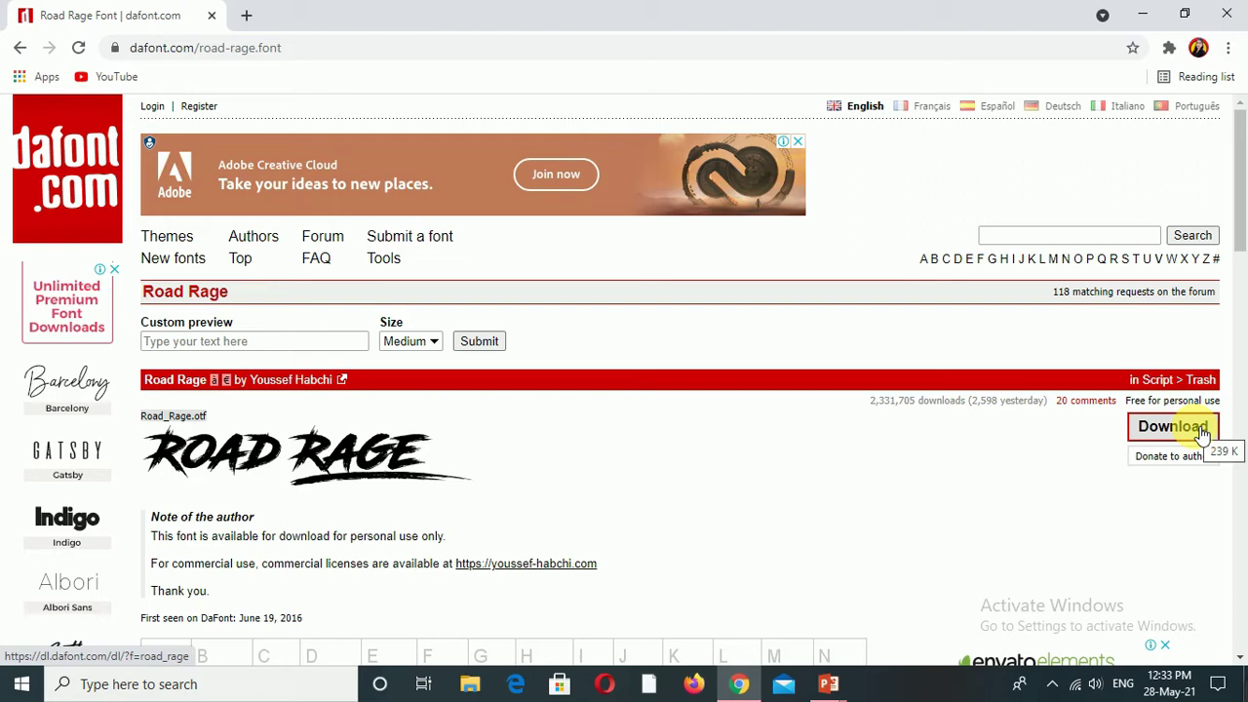
click(1228, 50)
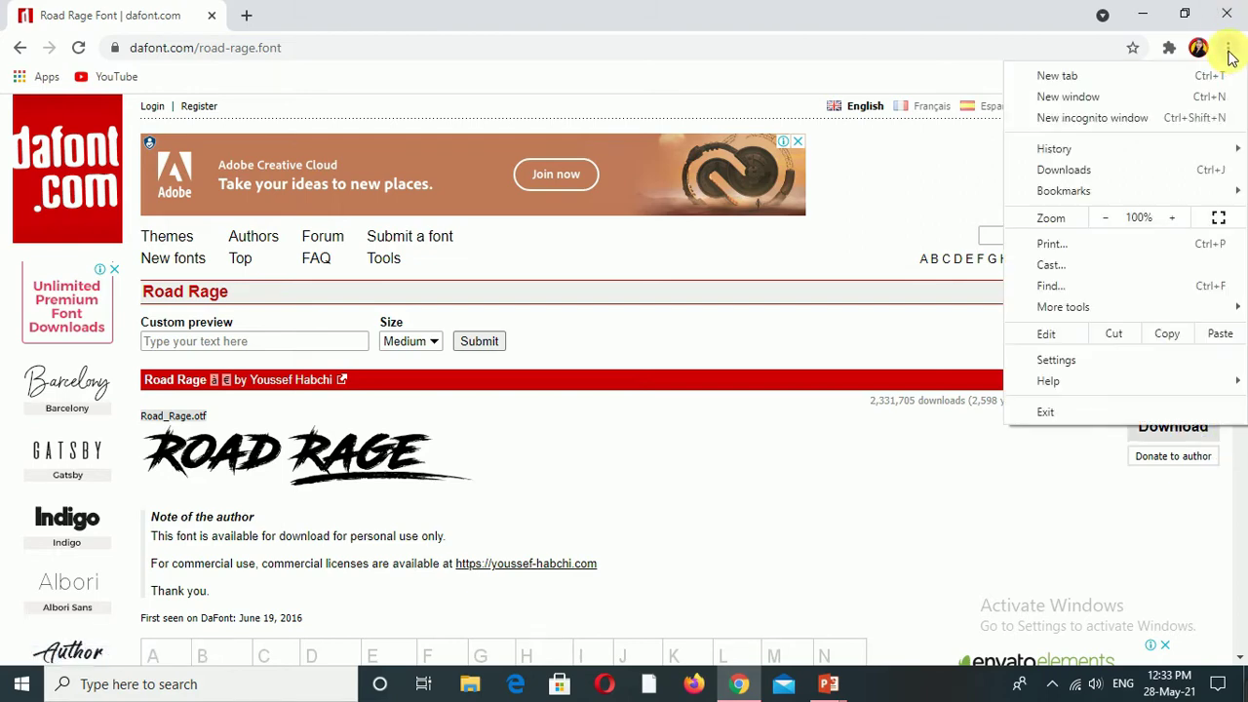
click(1063, 172)
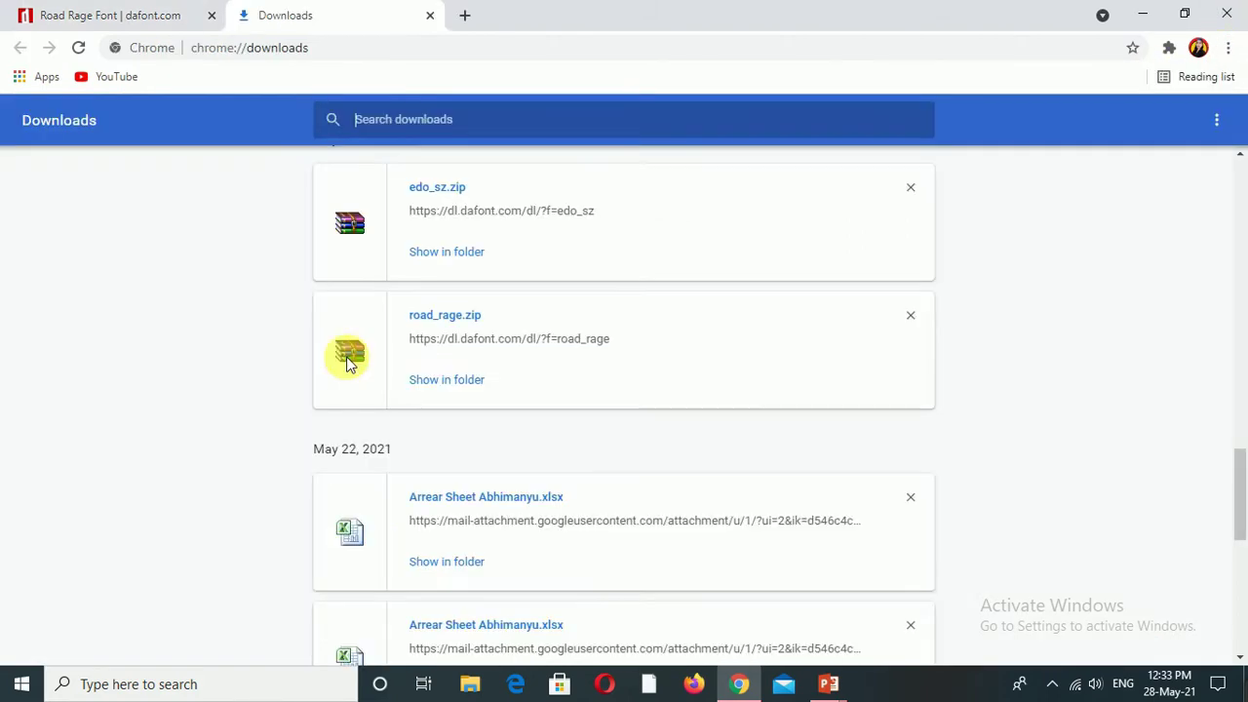
Open road_rage.zip in WinRAR and extract it to a 'road rage' folder on drive E:.
click(457, 315)
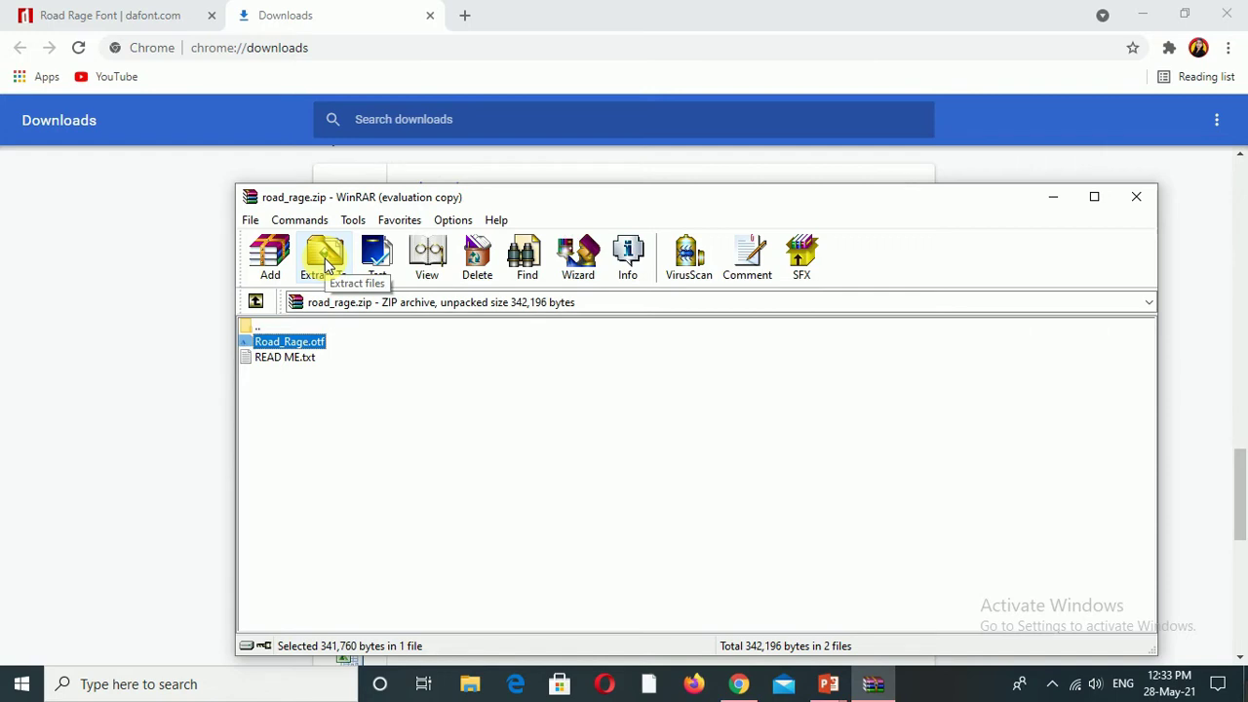
click(327, 261)
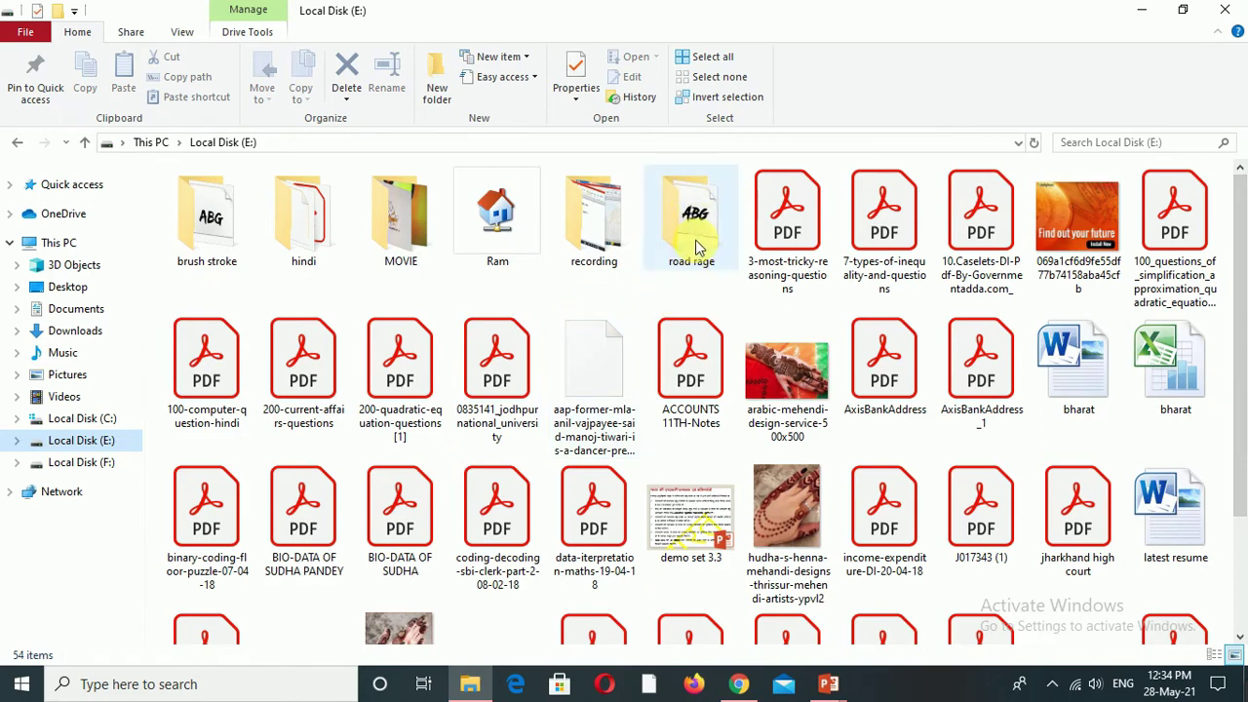
mouse_move(691, 216)
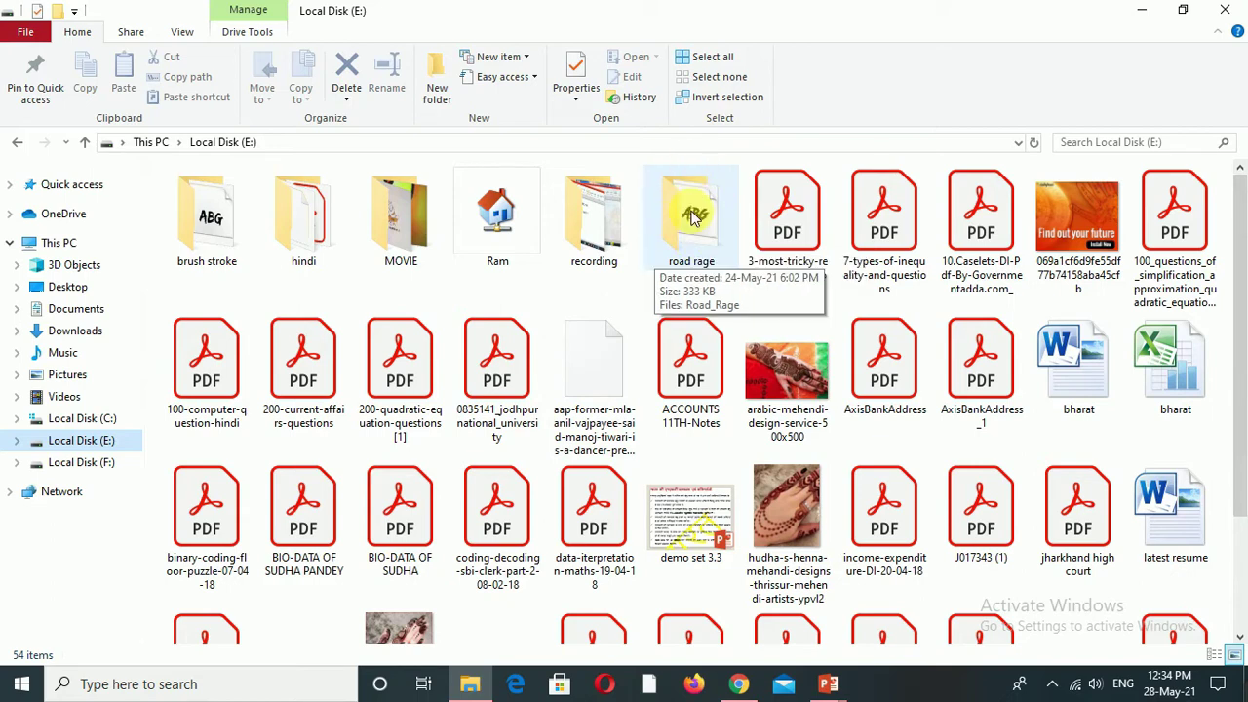
Open the 'road rage' folder, preview the Road_Rage font file and install it.
click(693, 216)
double_click(692, 217)
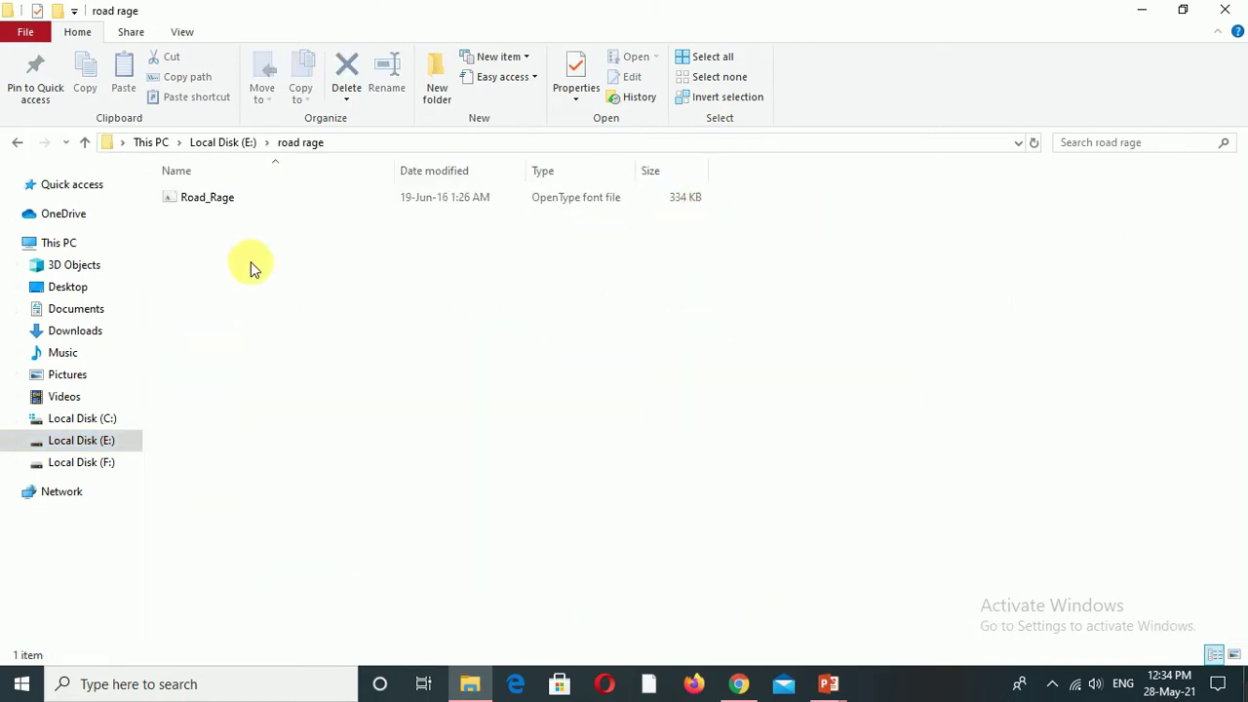
double_click(224, 197)
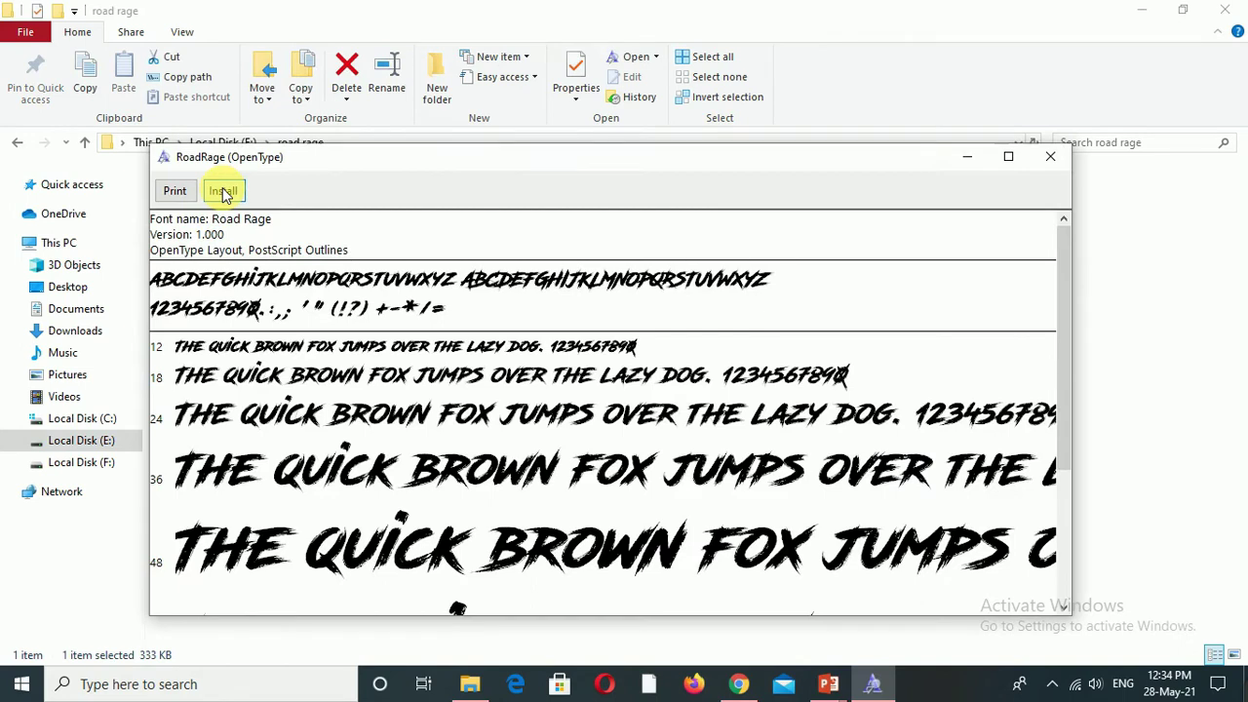
click(225, 194)
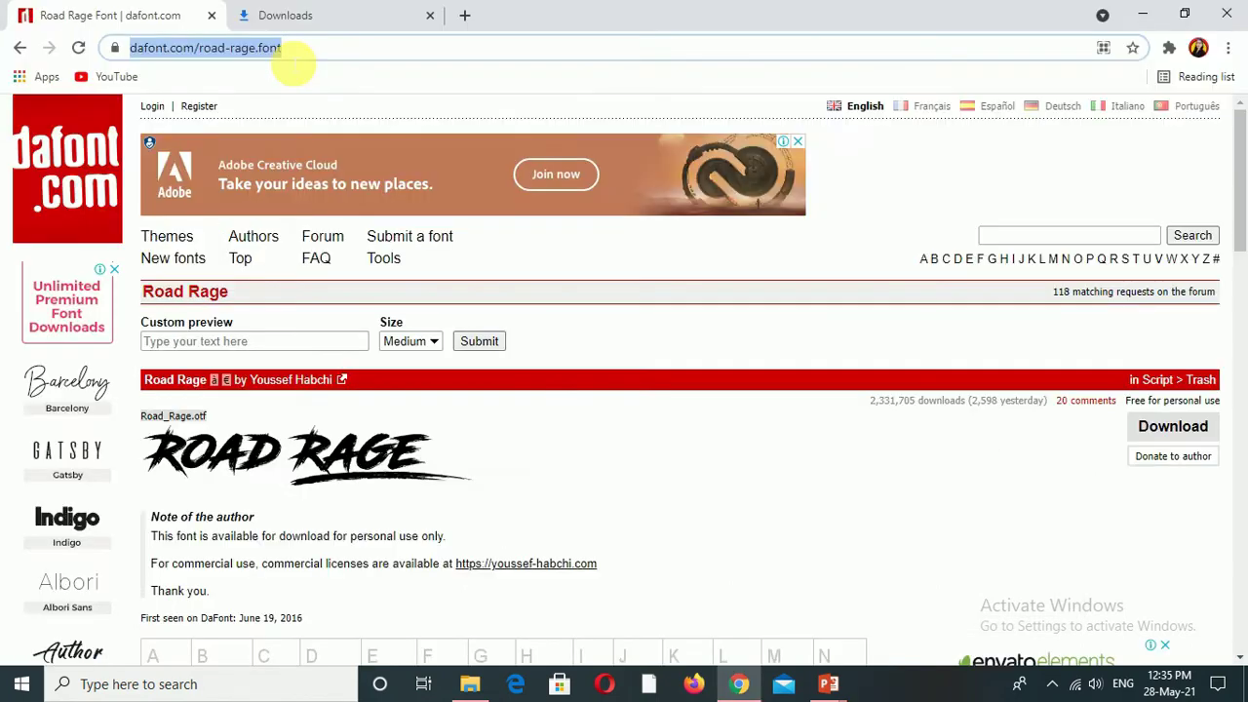
Search 'freepik' from the address bar and open the Freepik website.
click(293, 58)
text(FRR)
key(BackSpace)
text(EE)
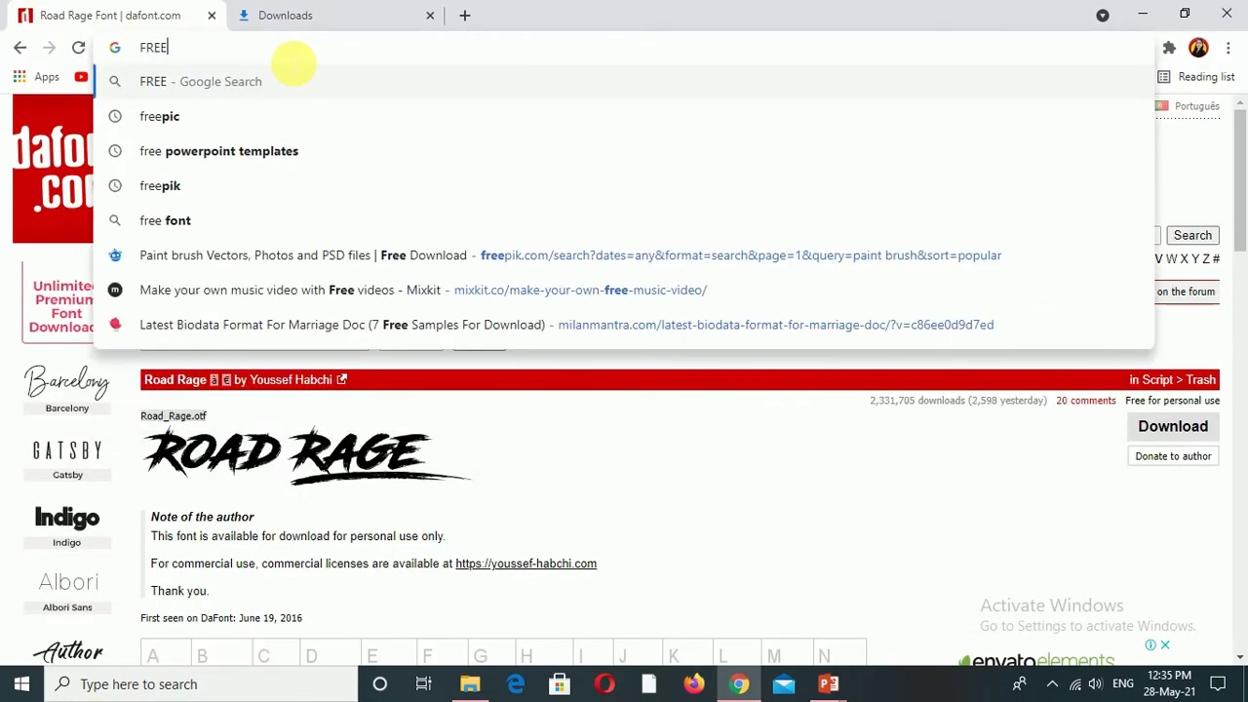
text(PIC)
click(170, 256)
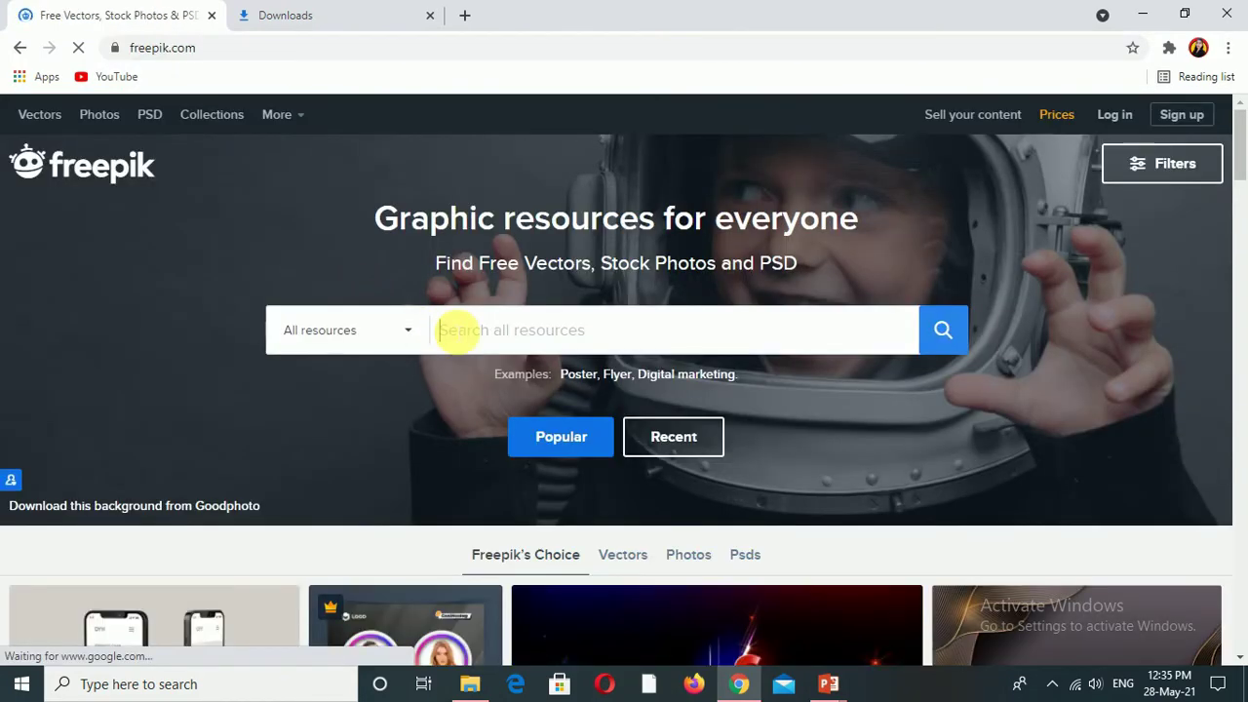
Search Freepik for 'paint brush stroke' and scroll through the image results.
text(PAINT )
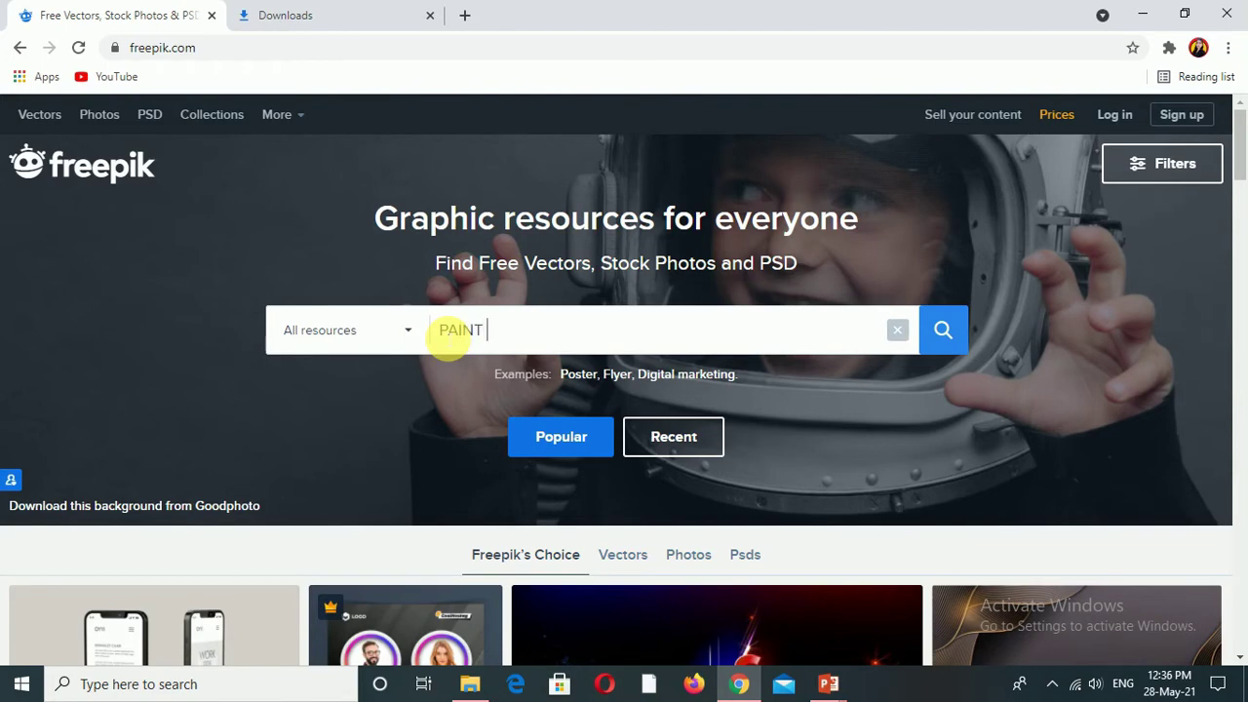
text(BRUSH ST)
text(ROKE)
click(369, 391)
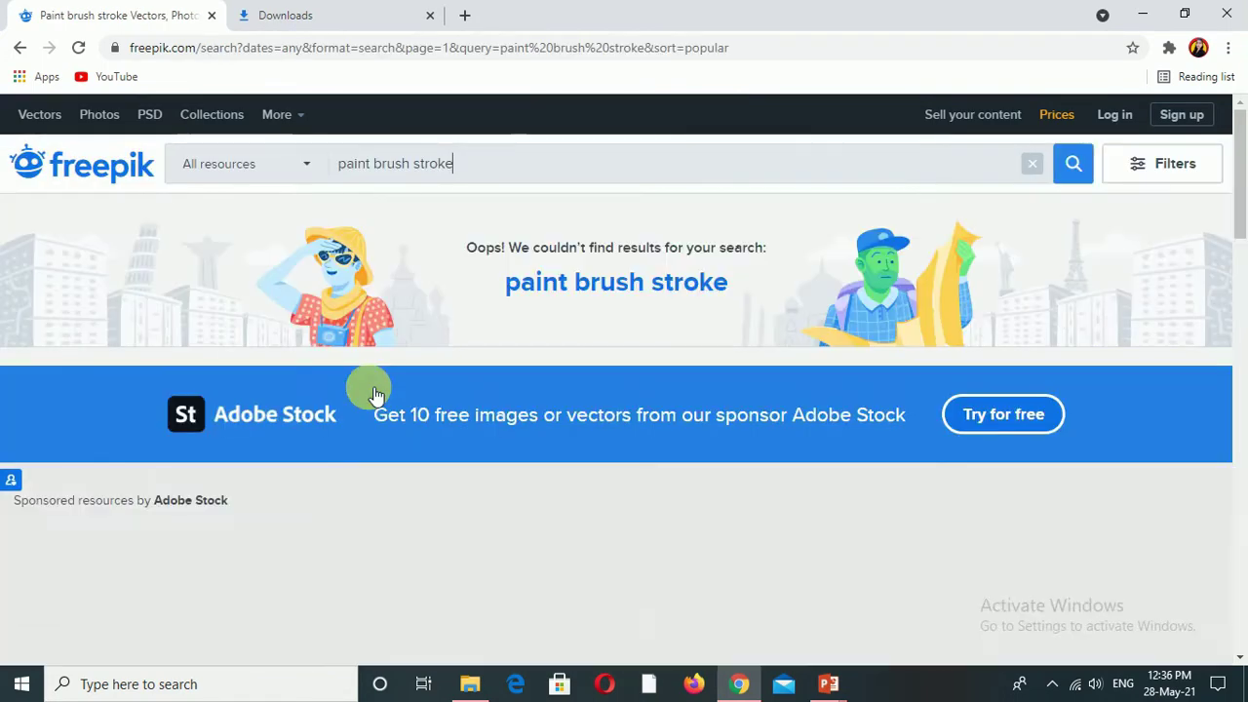
scroll(646, 580, down, 5)
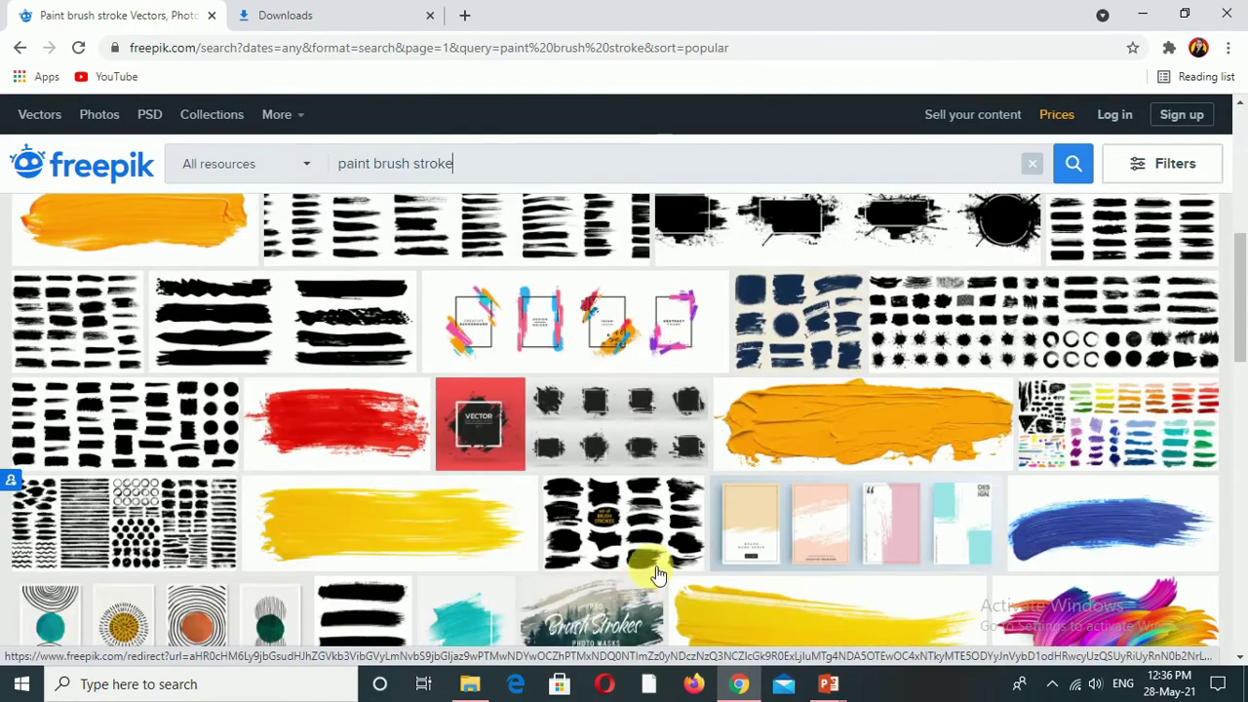
scroll(741, 512, down, 2)
scroll(761, 514, down, 2)
scroll(765, 514, up, 3)
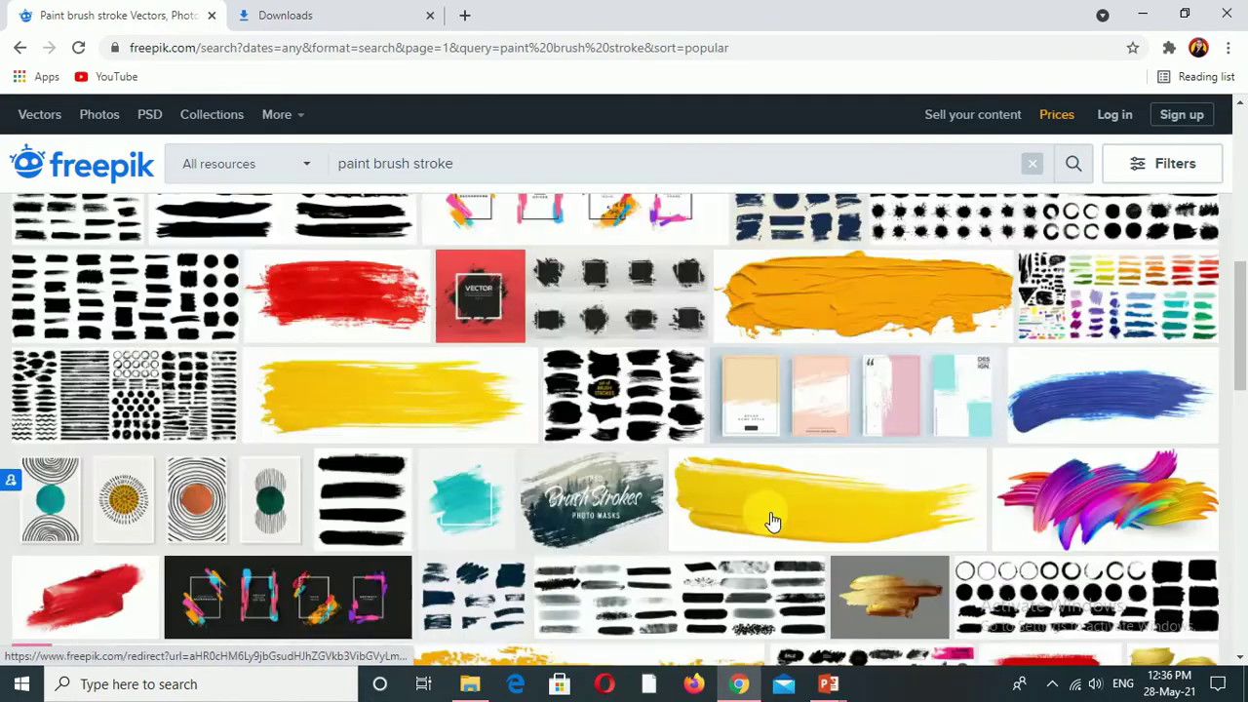
scroll(771, 517, up, 3)
scroll(683, 507, up, 2)
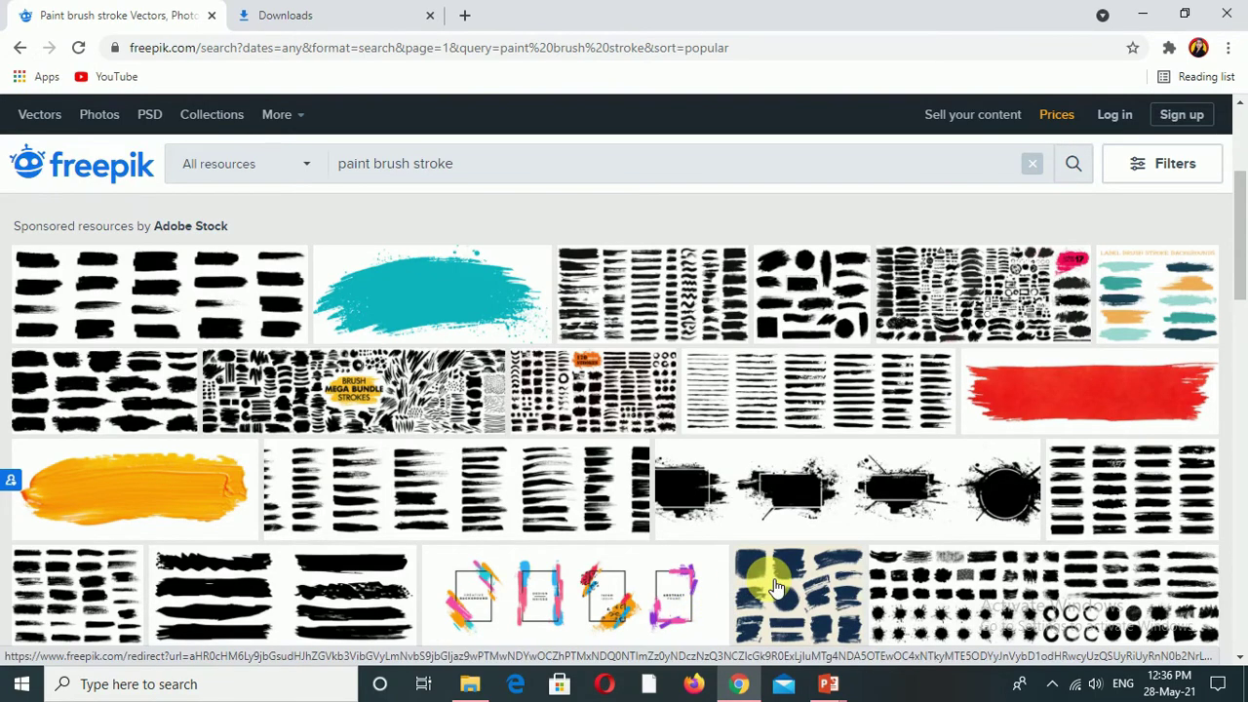
scroll(773, 585, down, 5)
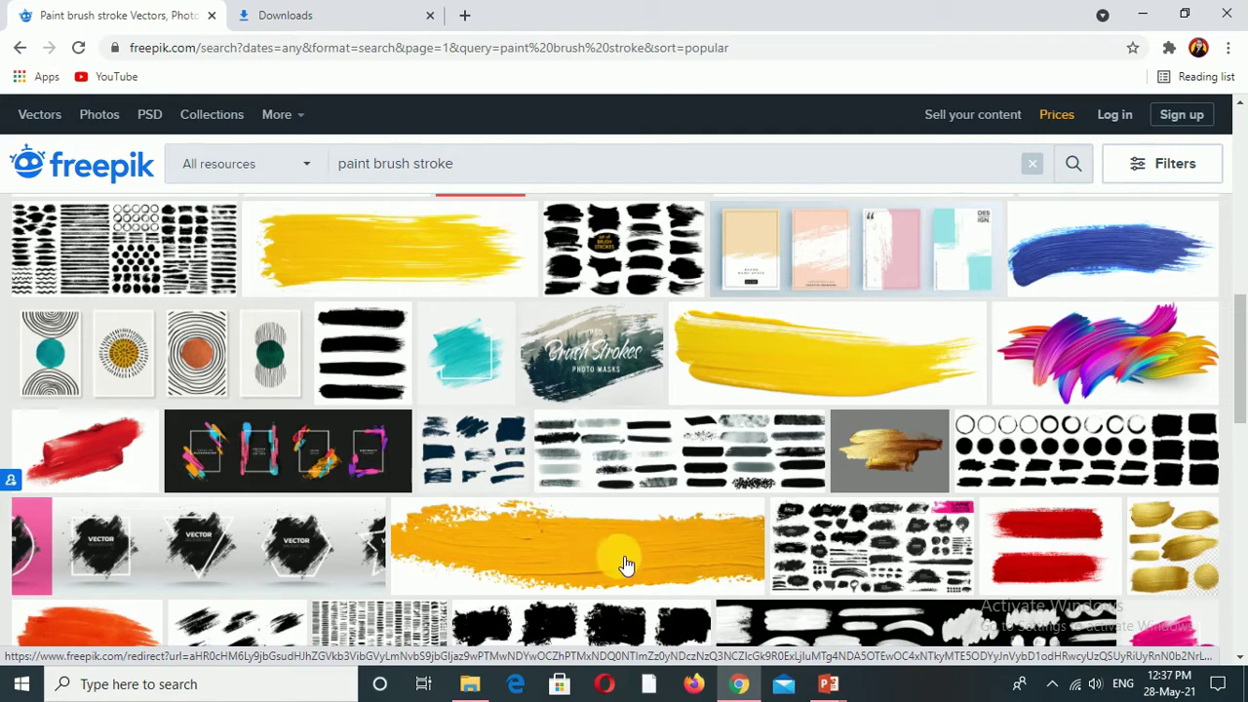
scroll(880, 507, down, 3)
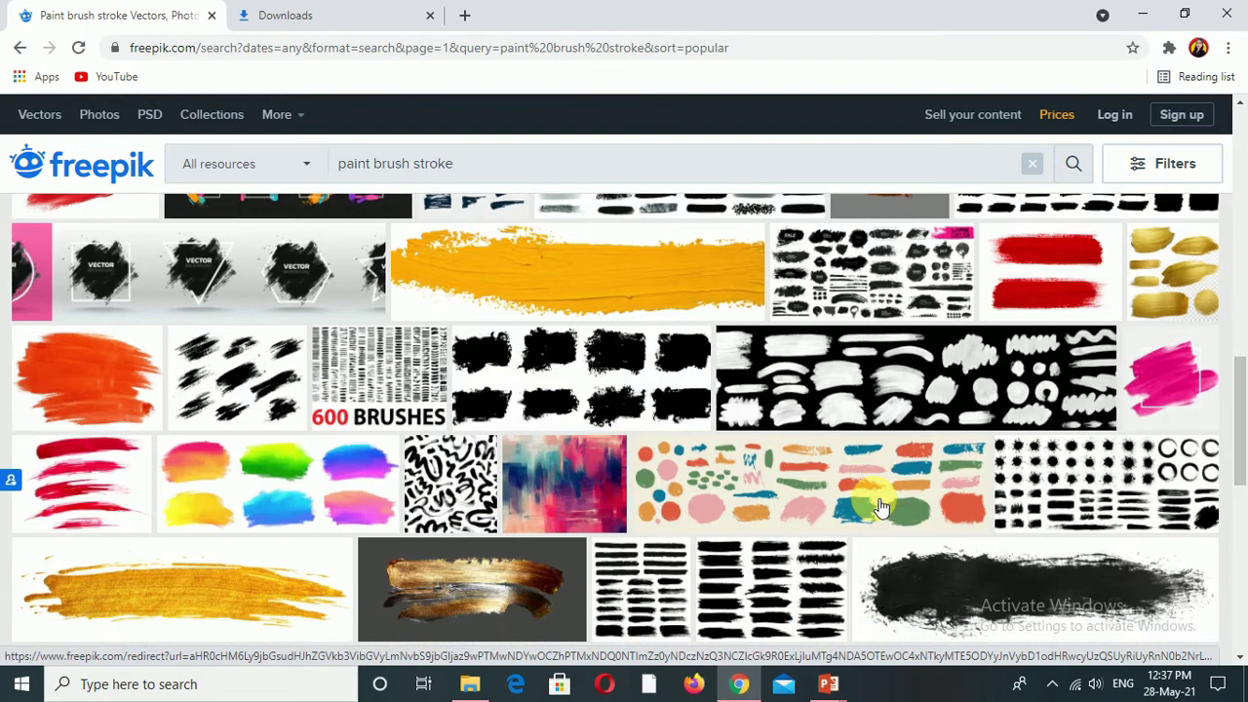
scroll(878, 502, up, 3)
scroll(877, 502, up, 2)
Search Google for 'PAINT BRUSH STROKE PNG IMAGES' and scroll through the image results.
click(981, 56)
text(P)
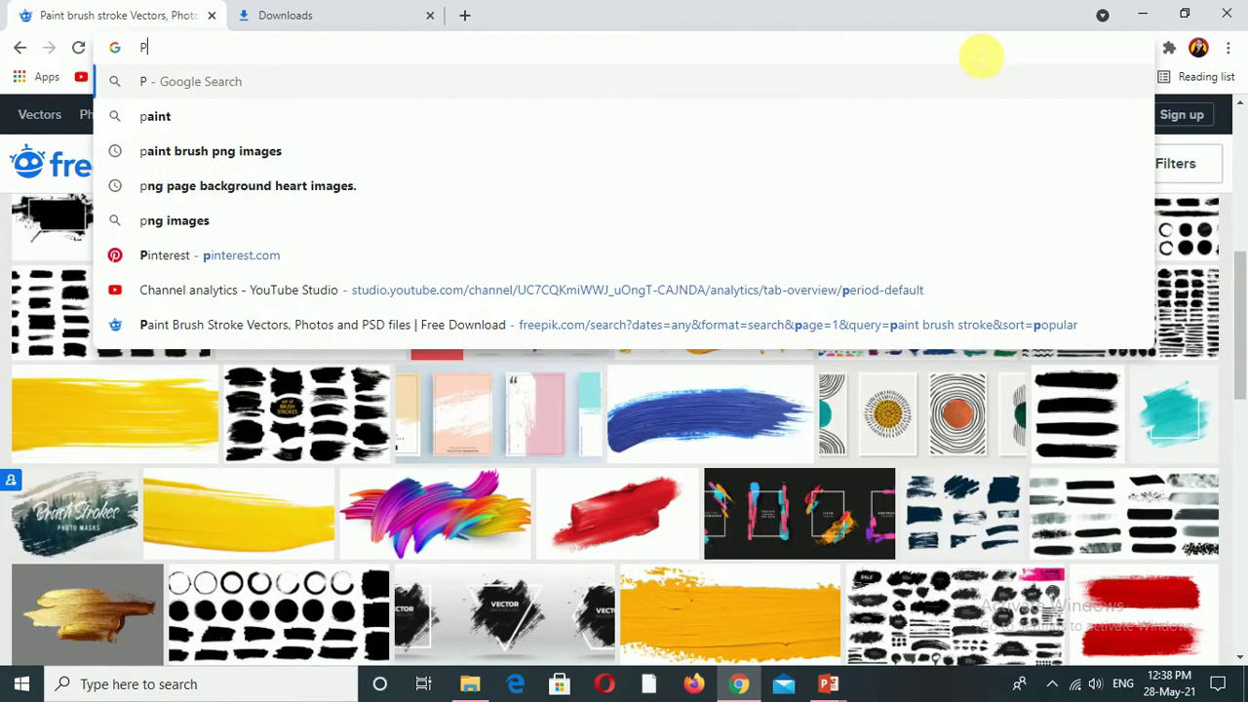
text(AINT BRUSH S)
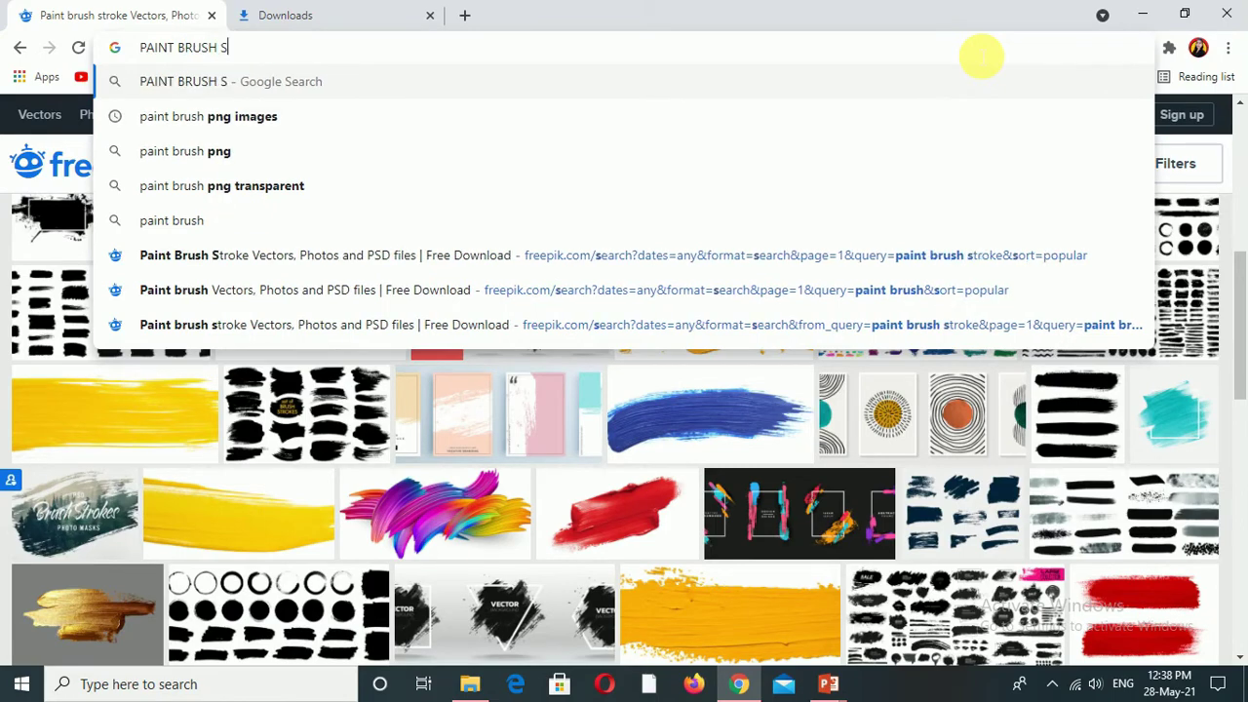
text(TROKE PNG I)
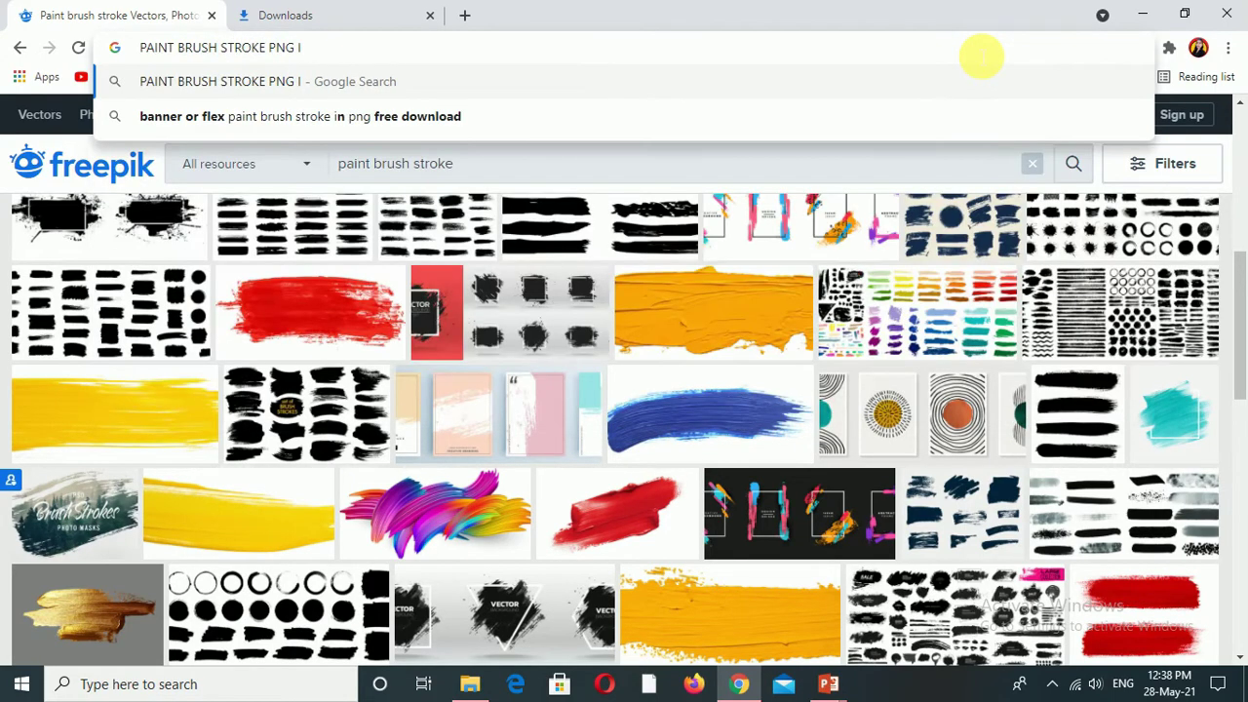
text(MAGES)
key(Return)
scroll(516, 557, down, 3)
scroll(516, 556, down, 4)
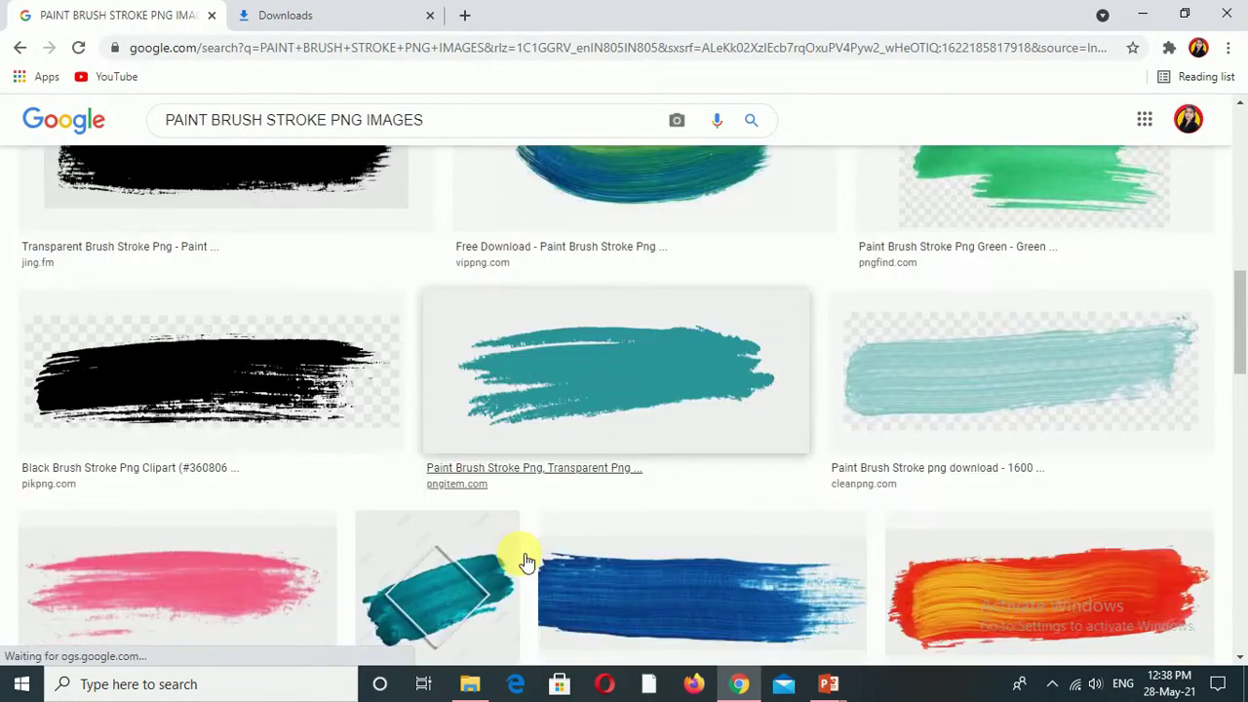
scroll(519, 557, down, 5)
scroll(519, 557, up, 3)
scroll(519, 556, down, 5)
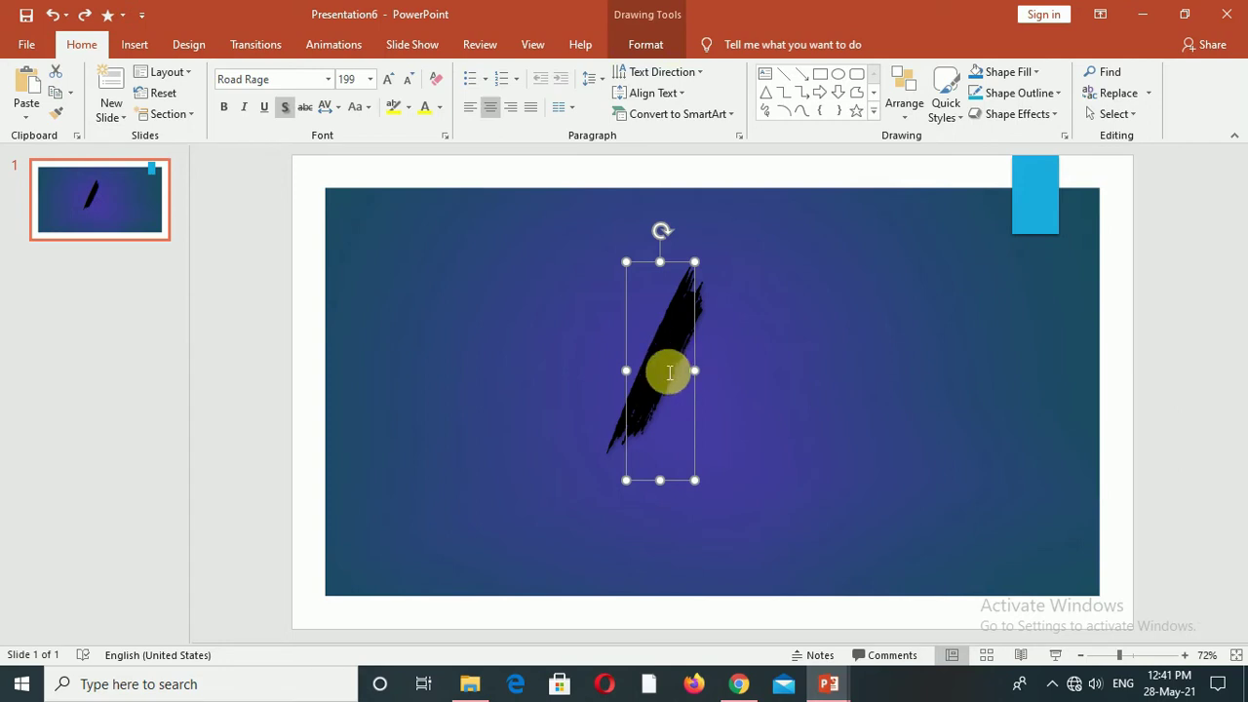
Widen the black brush stroke slightly and draw a blue rectangle square over it.
mouse_move(695, 371)
mouse_down()
mouse_move(740, 373)
mouse_move(722, 378)
mouse_up()
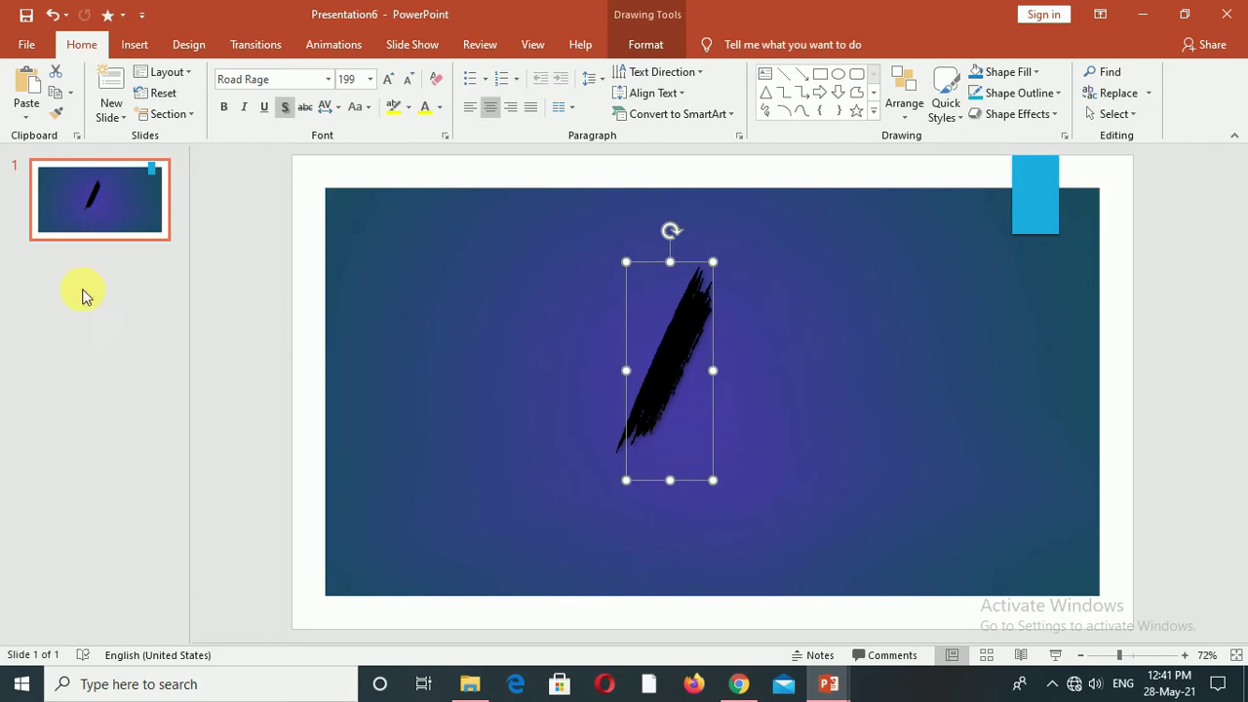
click(137, 45)
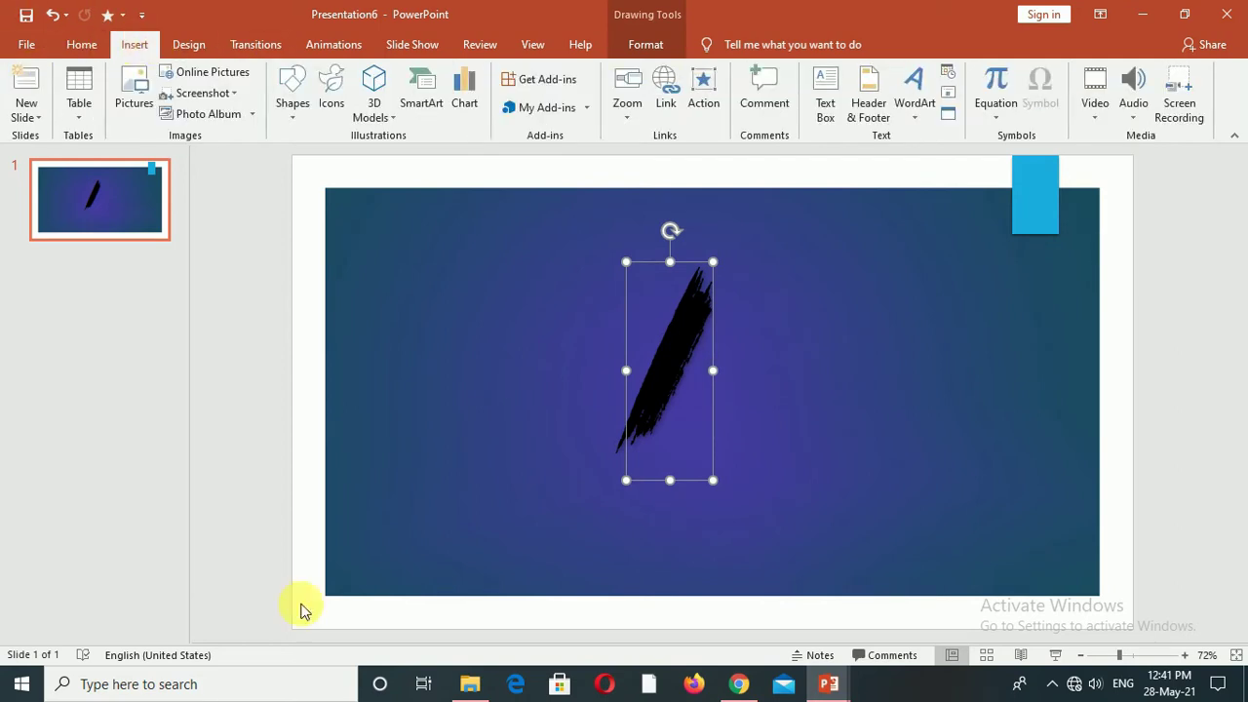
click(292, 97)
click(338, 156)
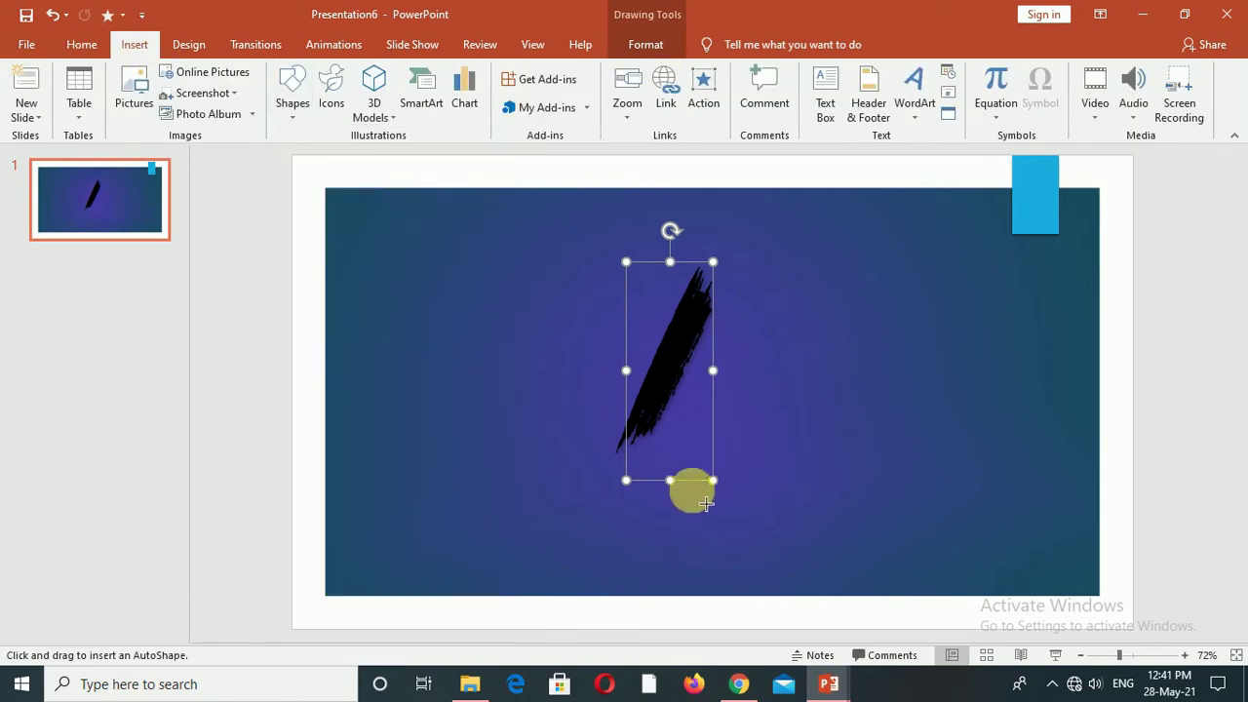
mouse_move(565, 236)
mouse_down()
mouse_move(759, 500)
mouse_move(833, 504)
mouse_up()
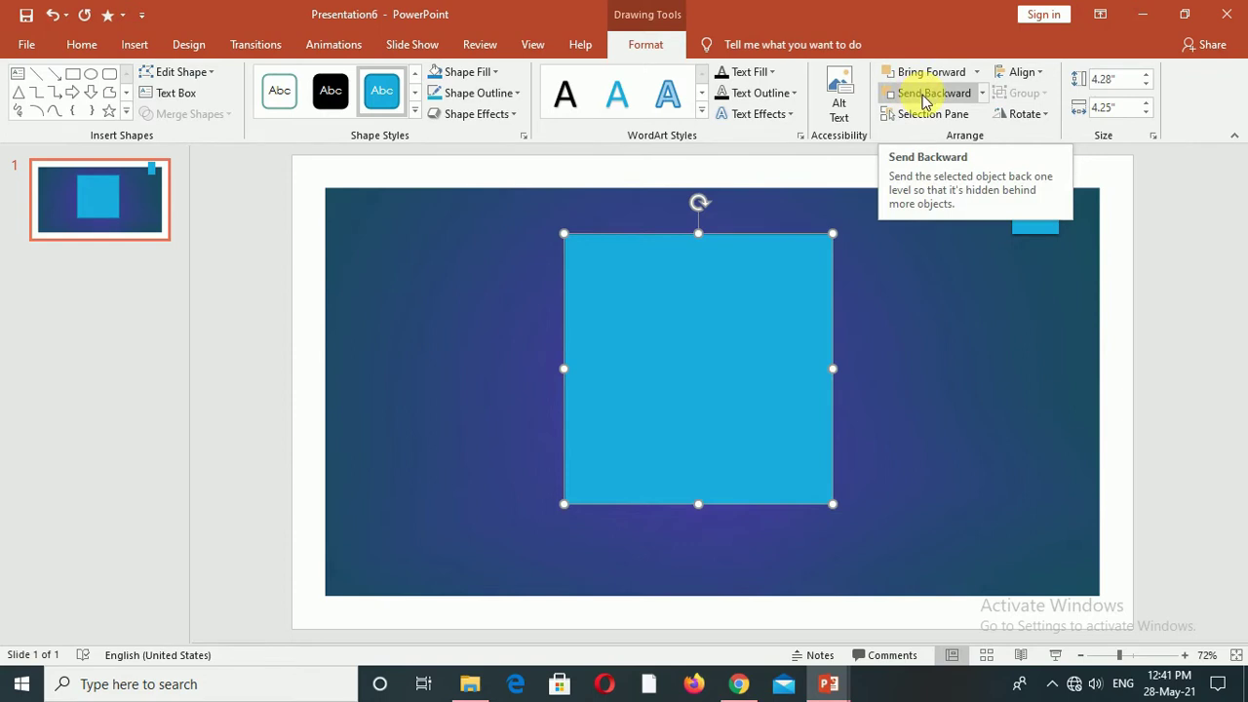
drag(777, 360, 744, 361)
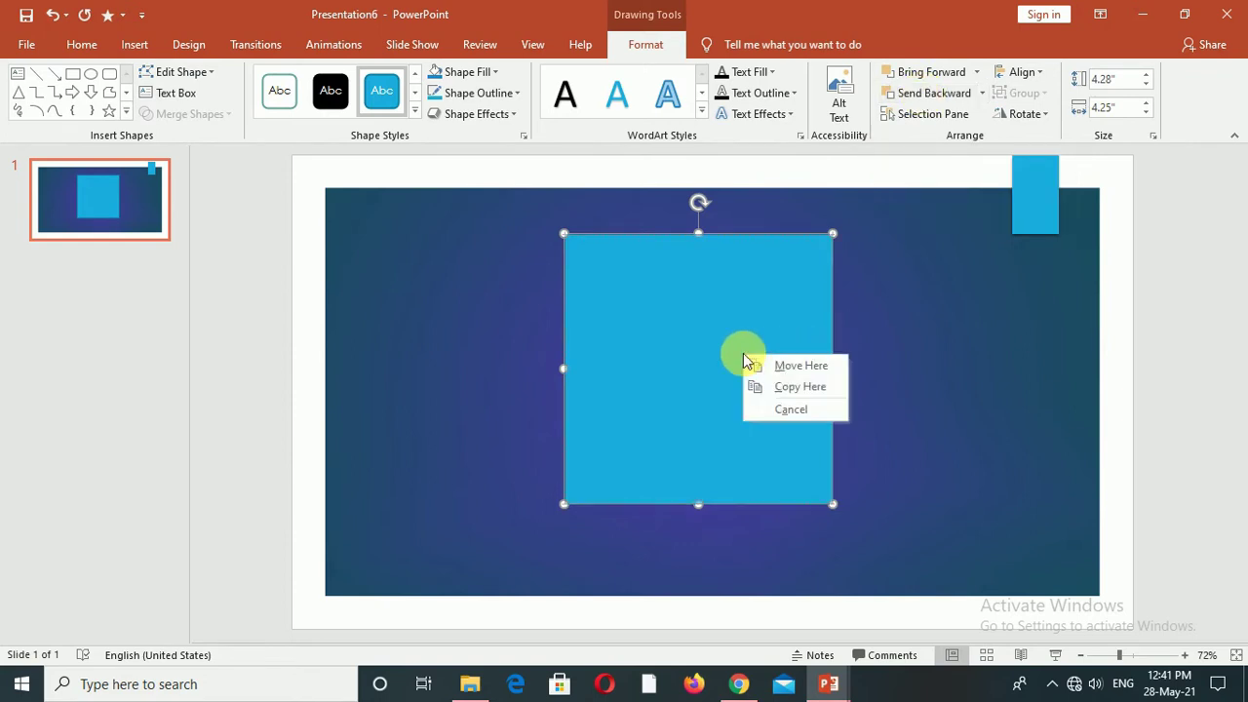
click(655, 448)
Send the square to back, select it with the stroke, and merge them using Intersect.
right_click(807, 324)
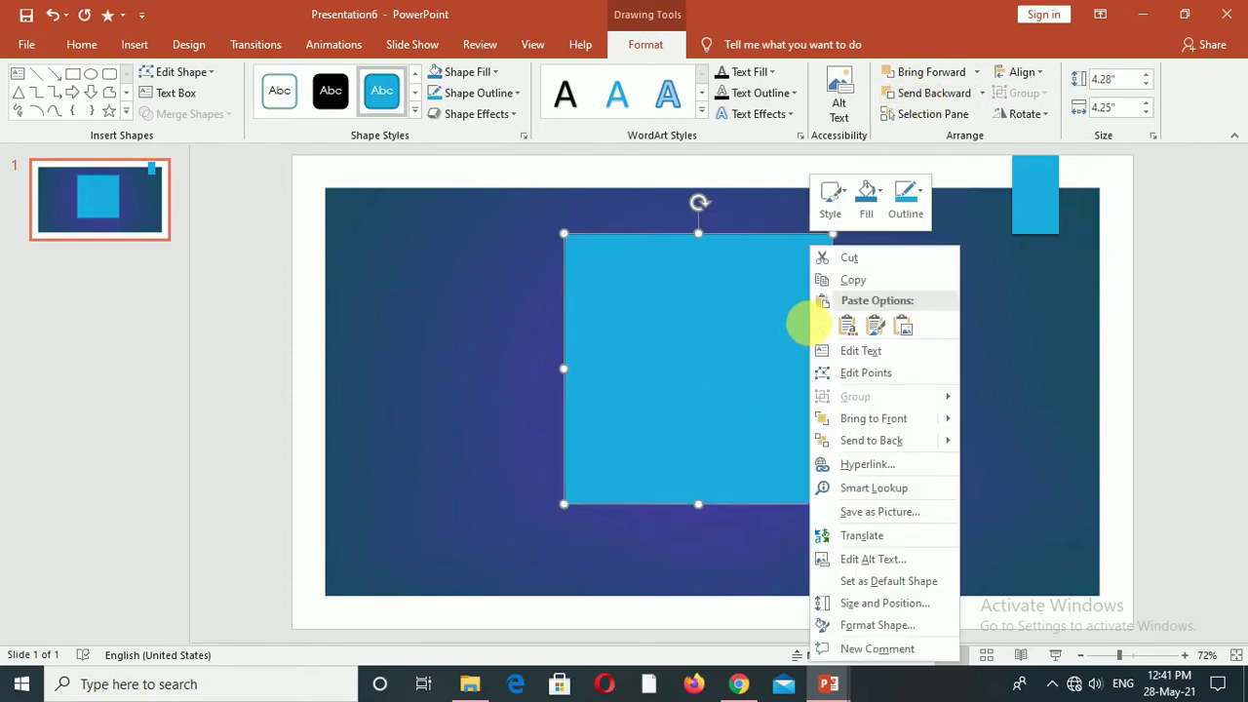
click(916, 441)
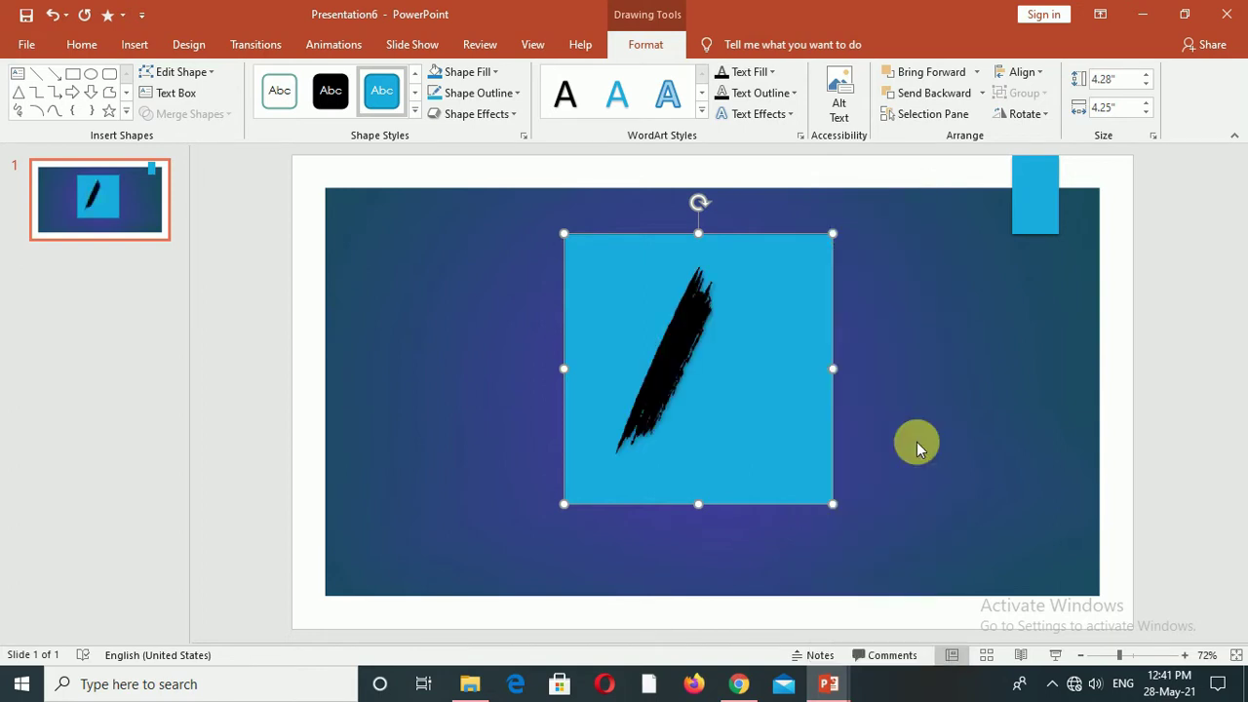
click(697, 340)
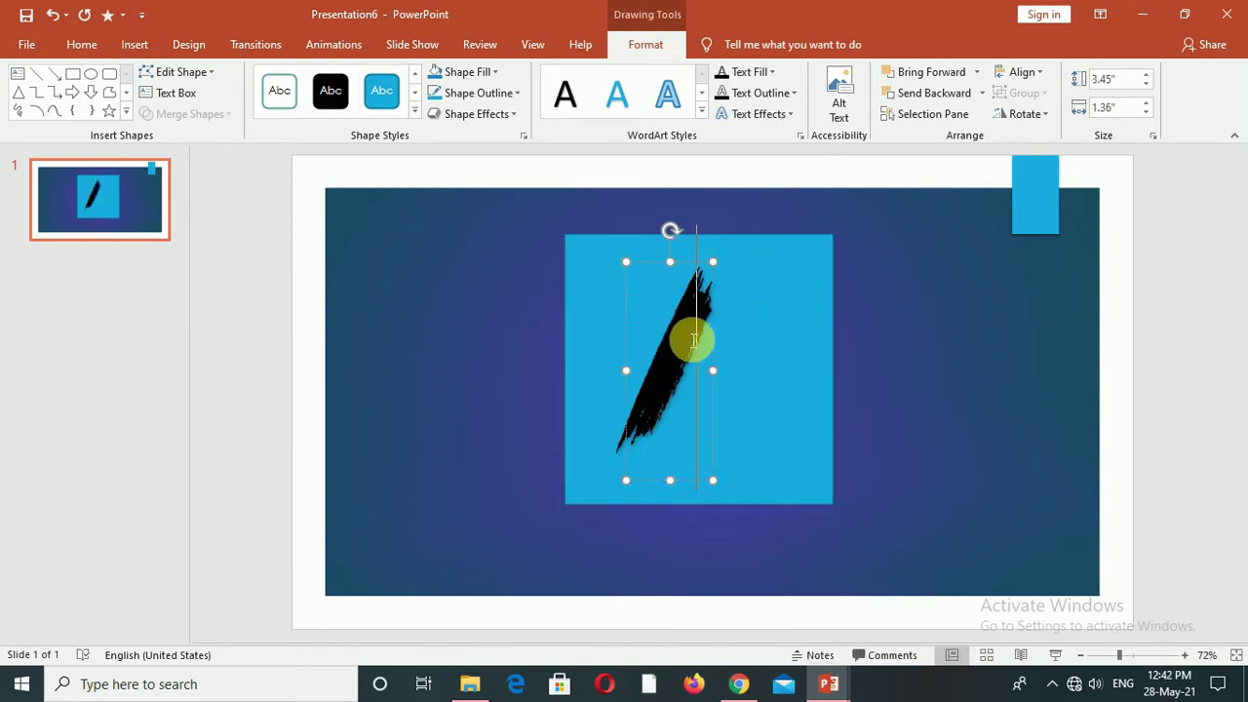
click(766, 294)
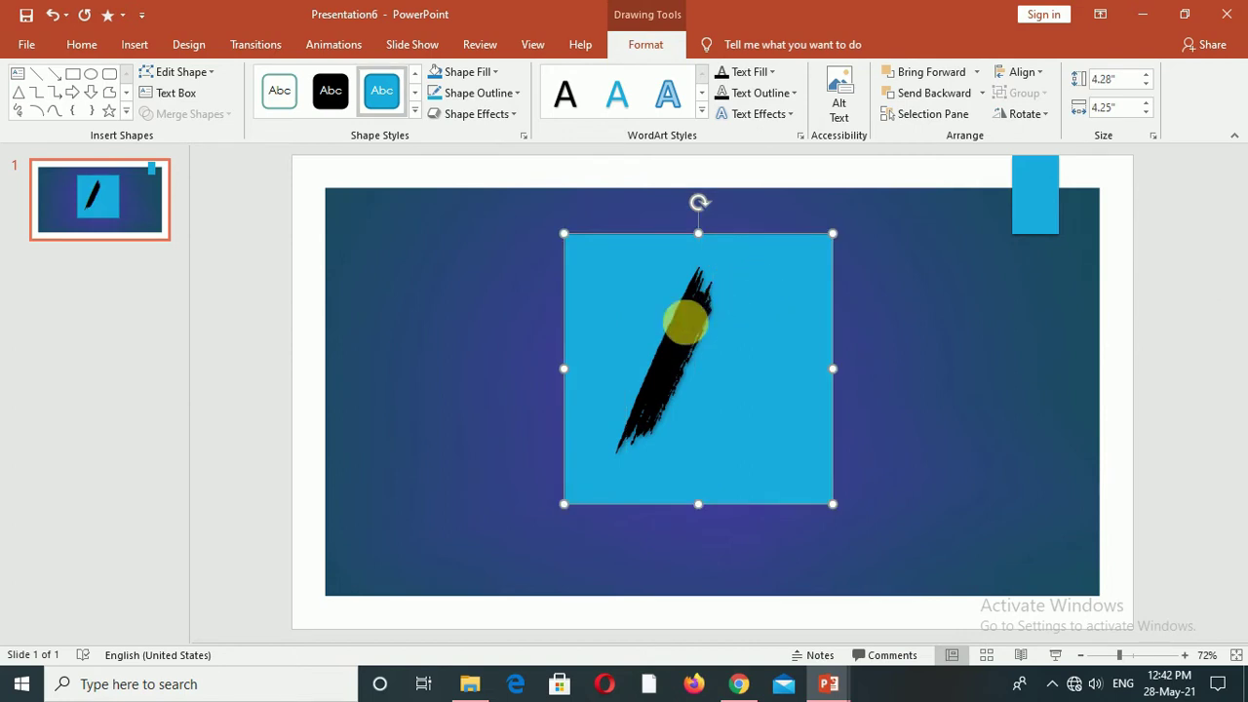
shift+click(686, 317)
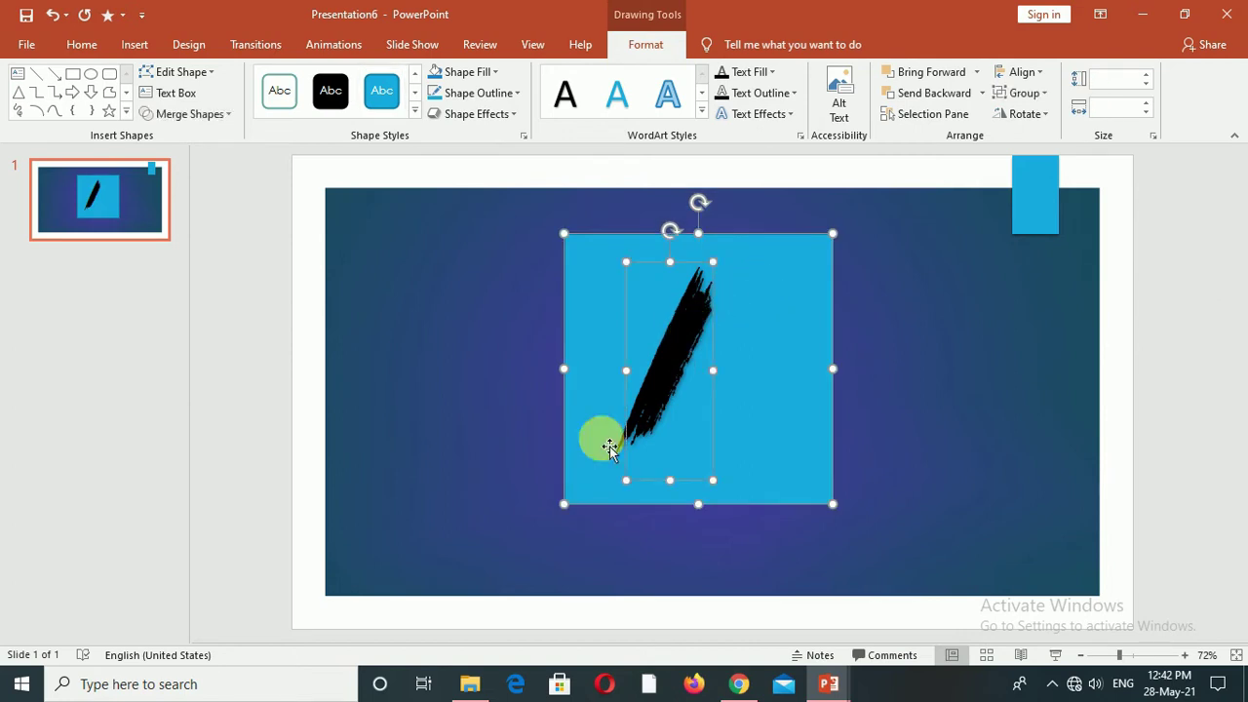
click(223, 117)
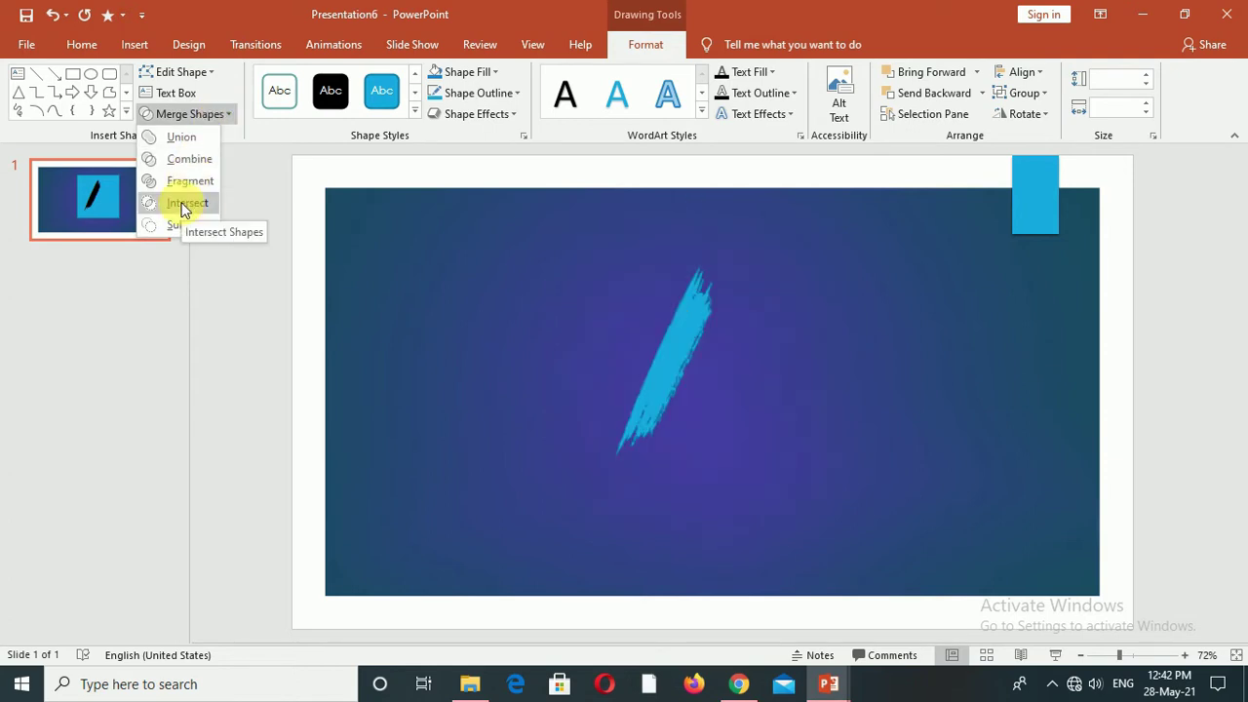
click(182, 204)
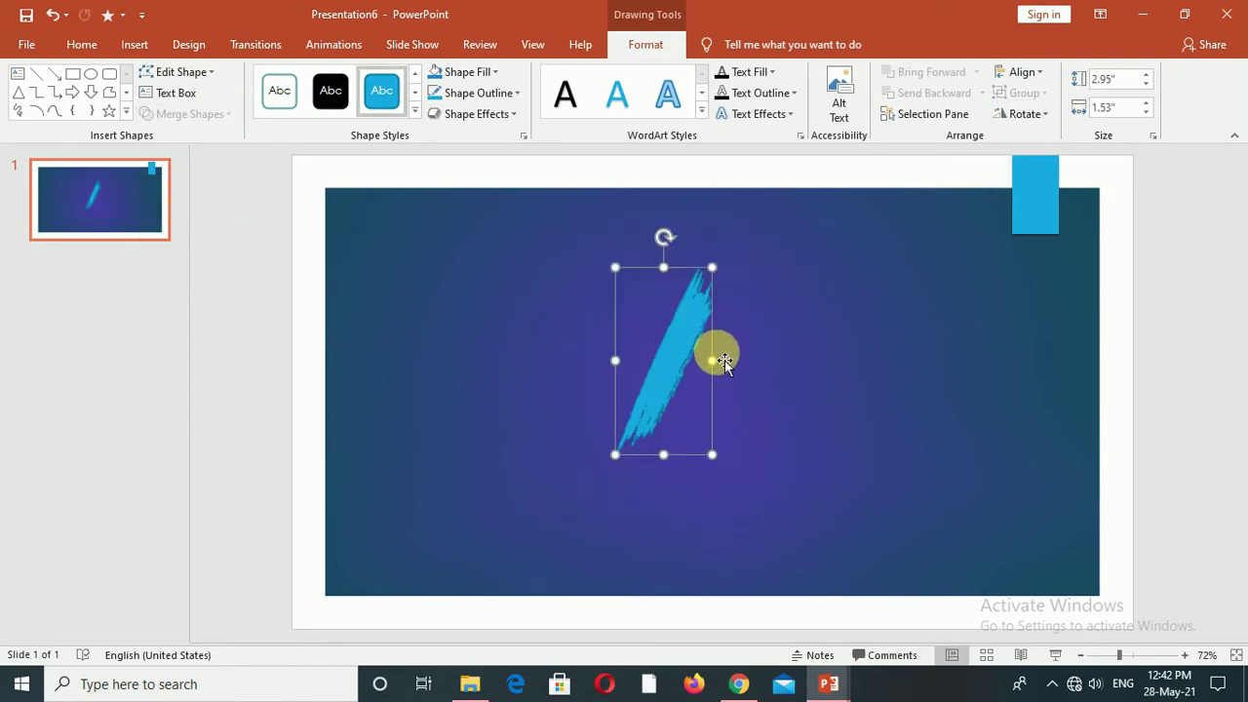
Stretch and rotate the brush stroke, fill it black, and move it to the upper right.
drag(713, 360, 859, 396)
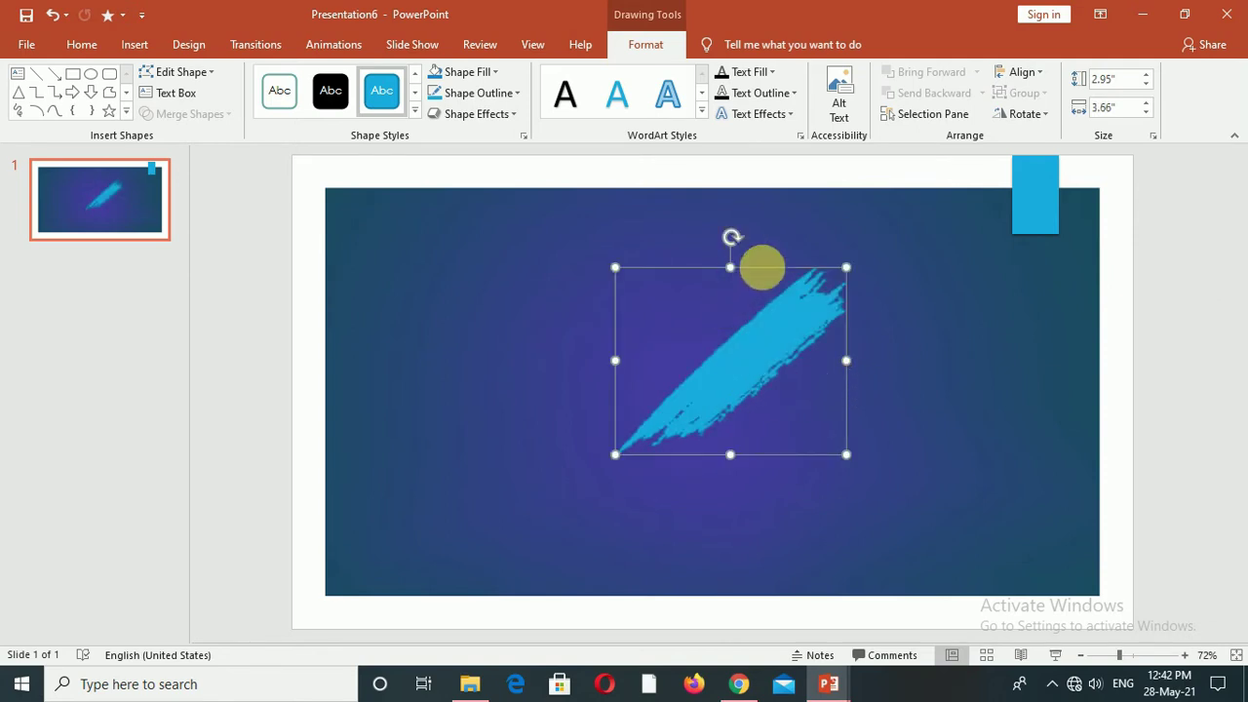
drag(730, 237, 499, 300)
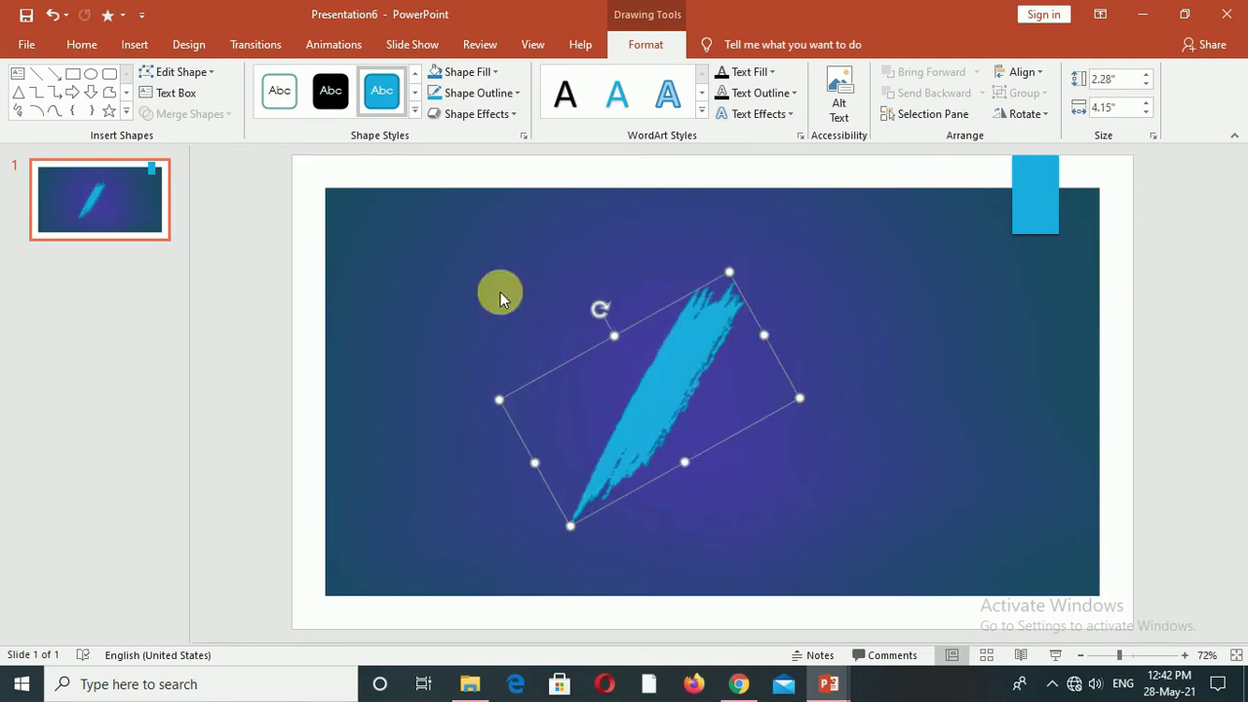
click(331, 91)
mouse_move(669, 376)
mouse_down()
mouse_move(780, 406)
mouse_move(763, 380)
mouse_move(877, 293)
mouse_up()
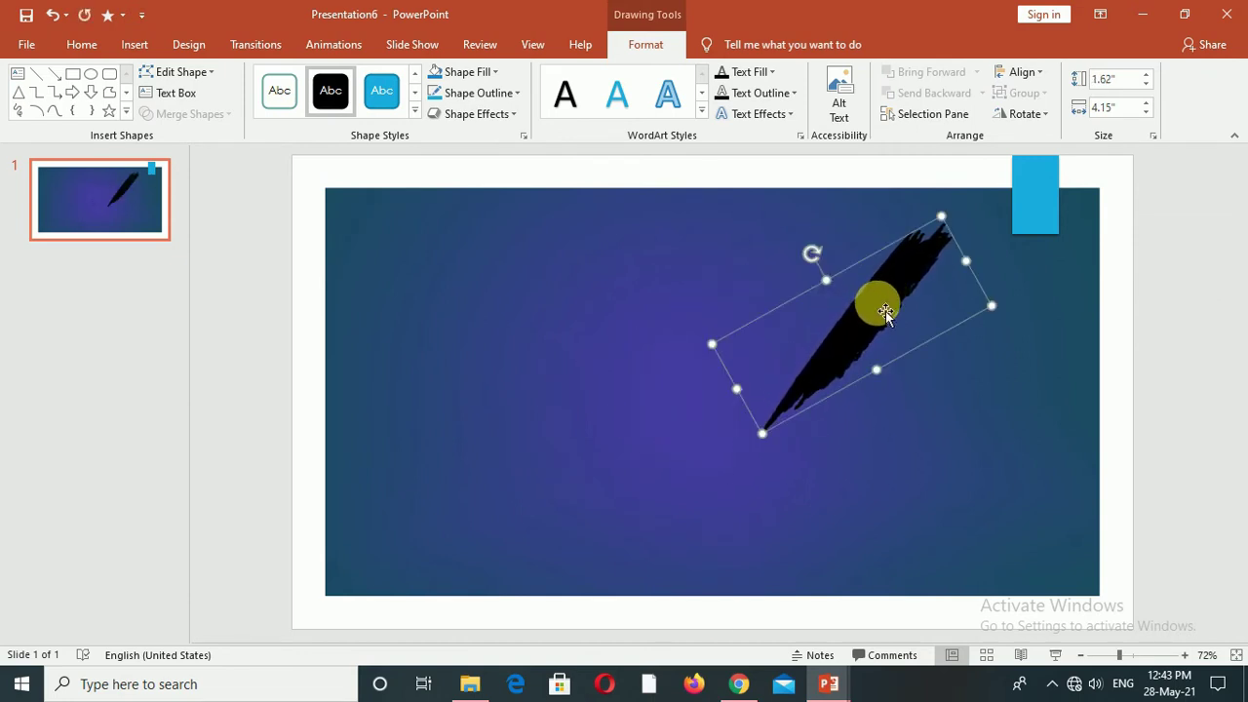
Paste a copy of the black stroke and arrange it overlapping the original on the right.
key(ctrl+c)
key(ctrl+v)
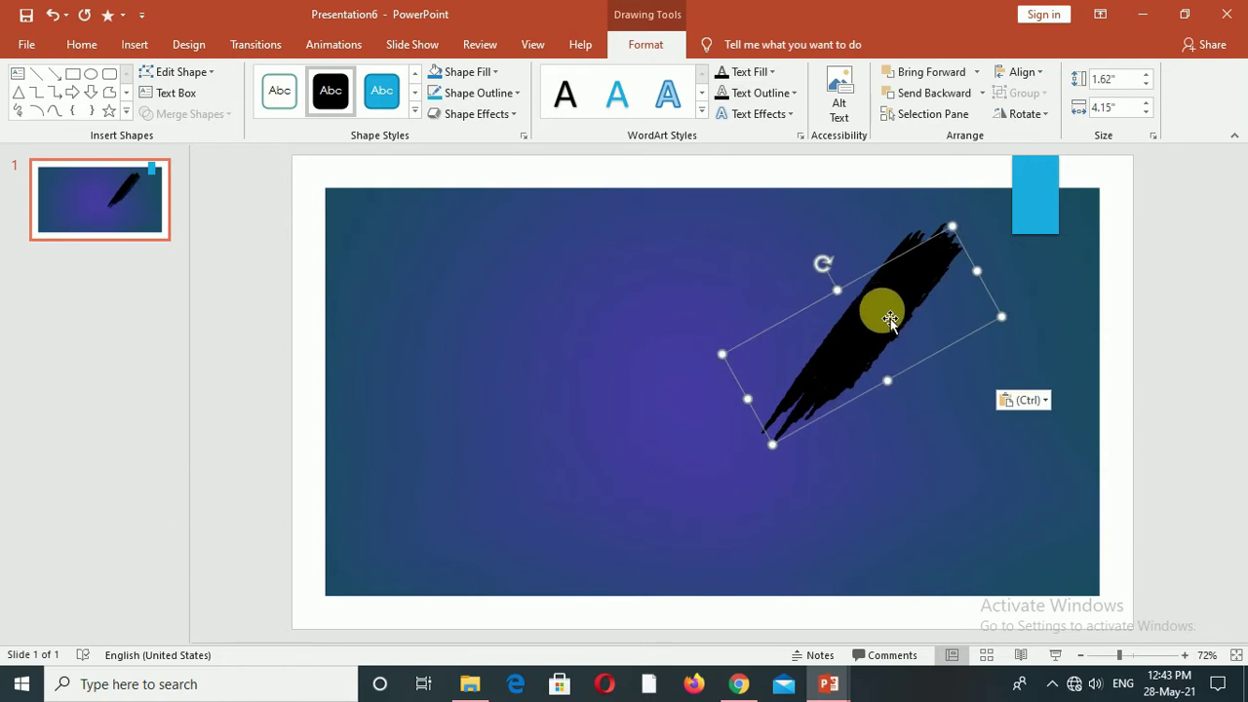
mouse_move(891, 314)
mouse_down()
mouse_move(934, 310)
mouse_move(891, 354)
mouse_move(877, 414)
mouse_up()
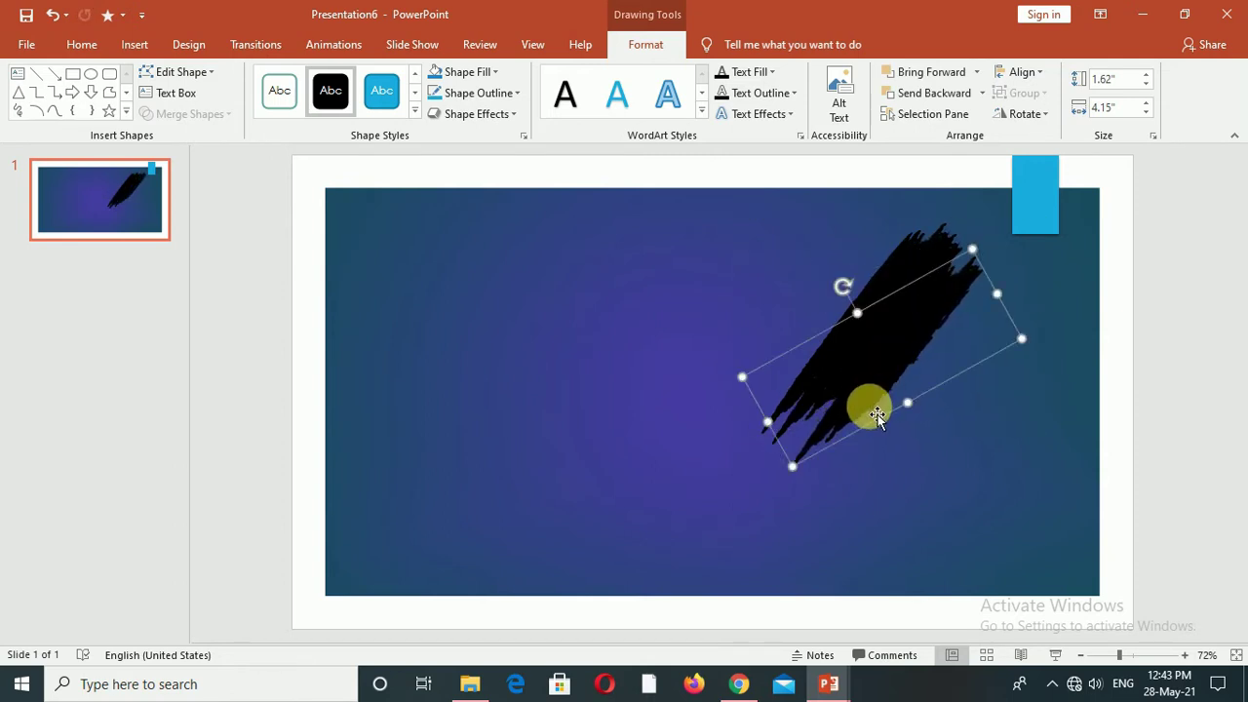
drag(907, 362, 966, 346)
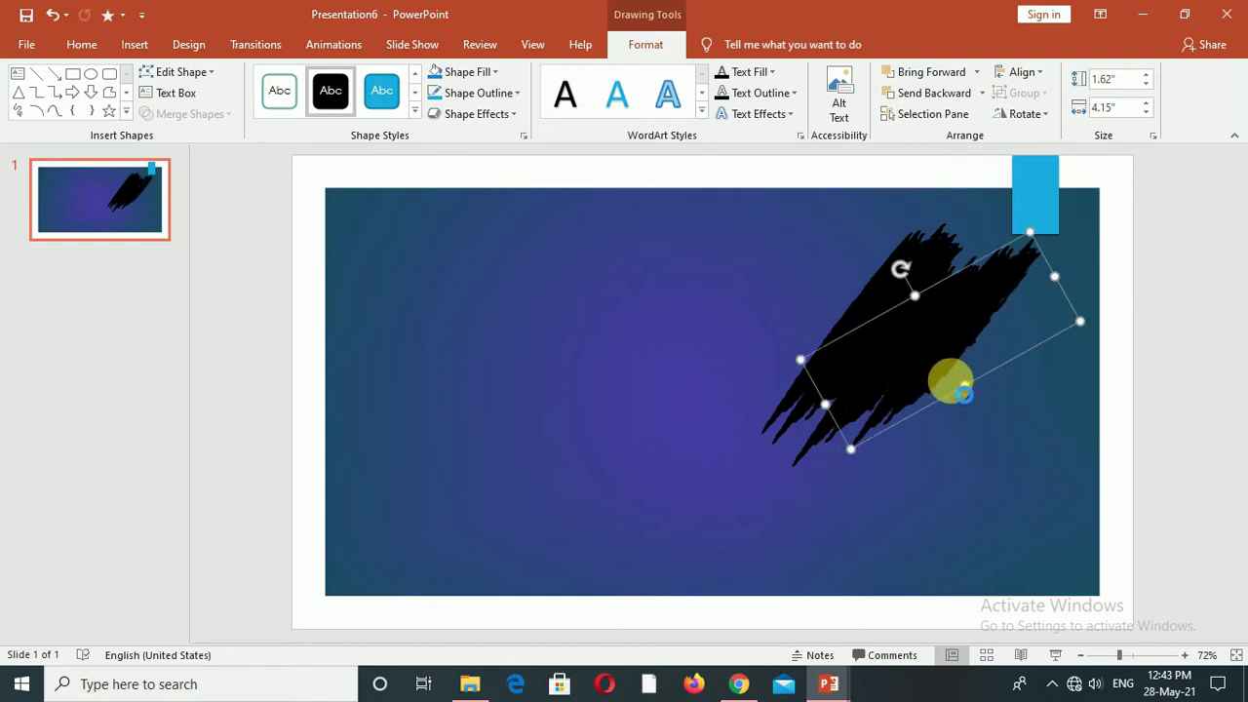
mouse_move(963, 393)
mouse_down()
mouse_move(922, 354)
mouse_move(972, 403)
mouse_up()
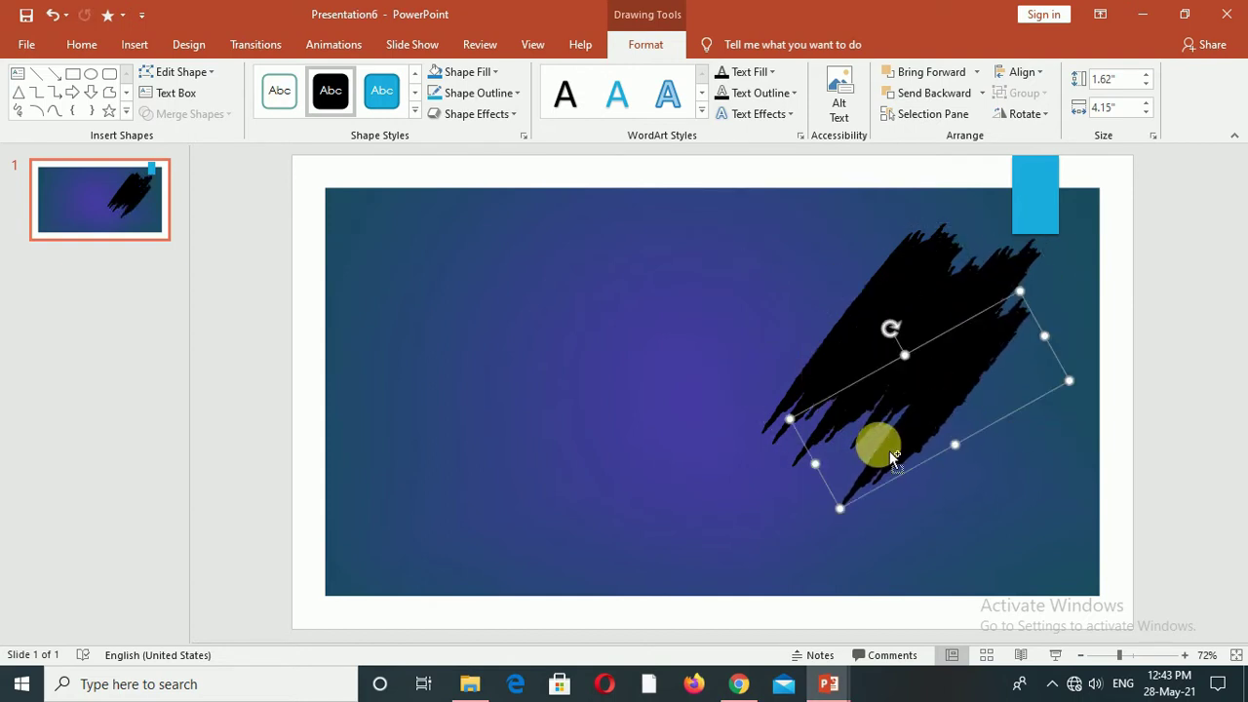
mouse_move(920, 338)
mouse_down()
mouse_move(691, 306)
mouse_move(601, 426)
mouse_move(864, 404)
mouse_move(858, 381)
mouse_up()
click(53, 15)
click(53, 16)
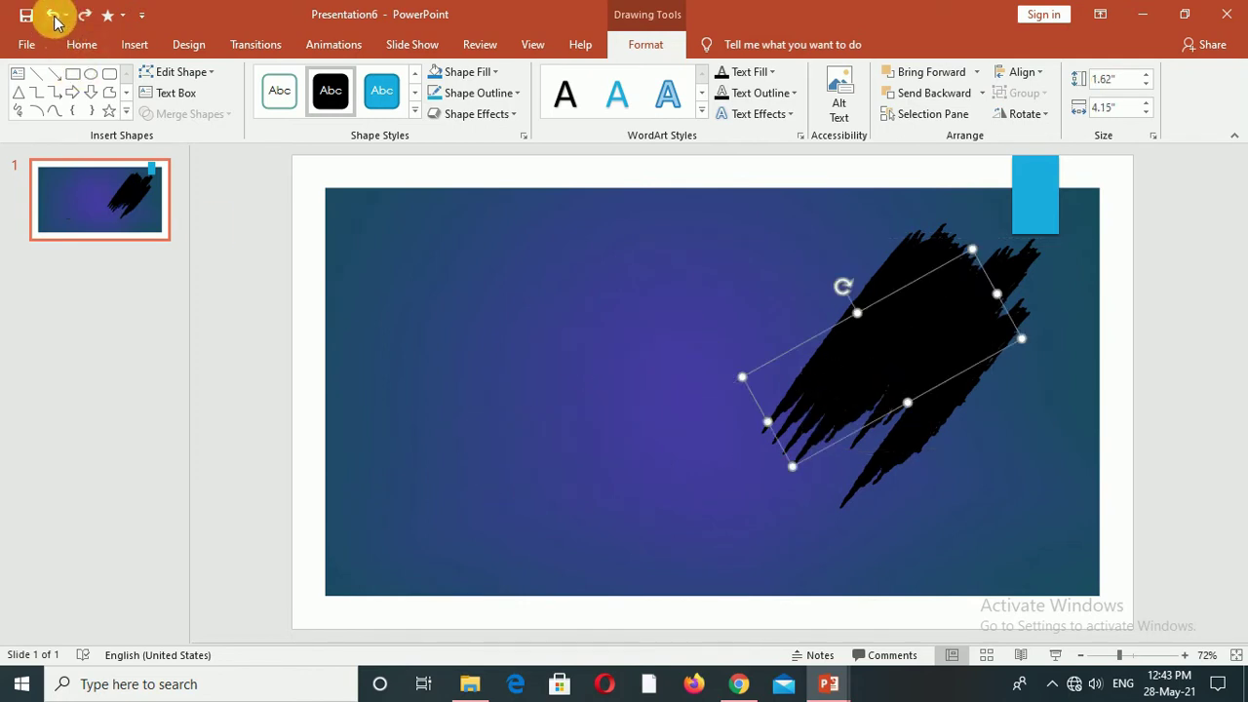
mouse_move(962, 357)
mouse_down()
mouse_move(922, 426)
mouse_move(969, 363)
mouse_move(958, 406)
mouse_up()
Add more stroke copies, narrow one from 4.15" to 3.15", and fit them into the cluster.
key(ctrl+z)
key(ctrl+v)
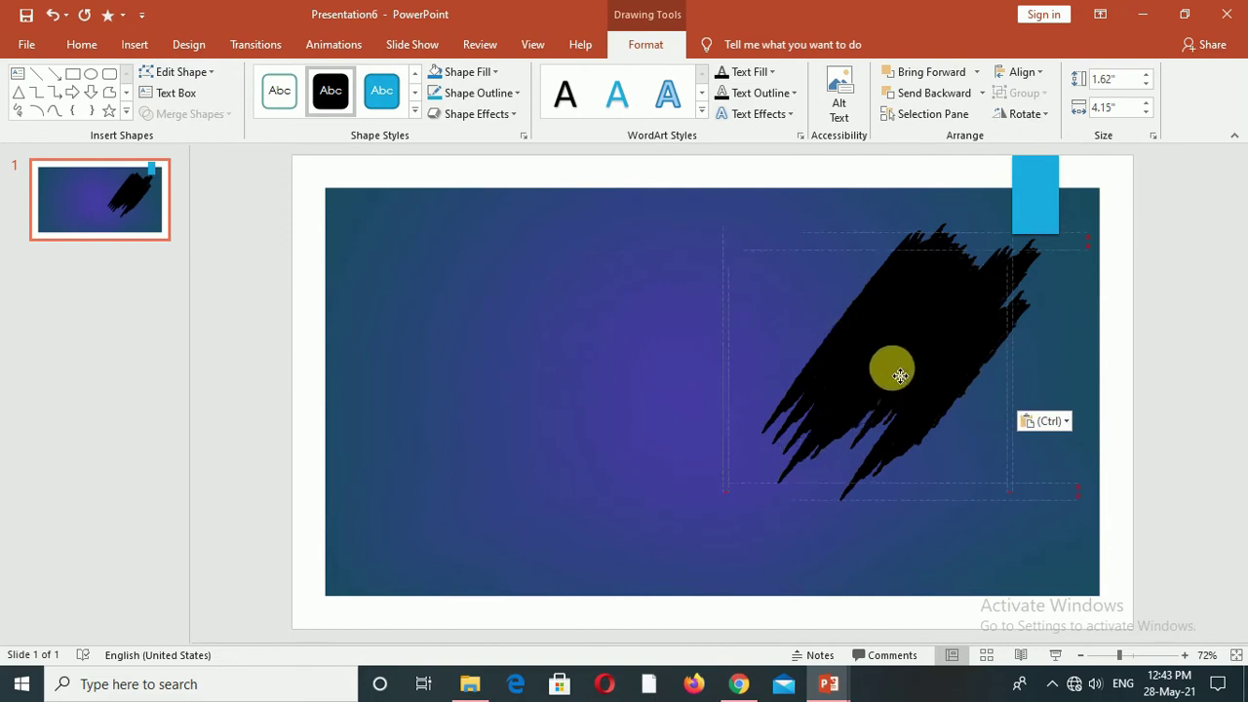
drag(891, 365, 650, 408)
mouse_move(694, 368)
mouse_down()
mouse_move(653, 424)
mouse_move(902, 412)
mouse_move(891, 431)
mouse_move(966, 370)
mouse_move(998, 407)
mouse_move(964, 423)
mouse_move(920, 354)
mouse_move(991, 443)
mouse_move(1011, 441)
mouse_move(961, 468)
mouse_move(966, 438)
mouse_move(627, 326)
mouse_move(616, 409)
mouse_move(562, 387)
mouse_move(944, 471)
mouse_move(927, 459)
mouse_move(1073, 399)
mouse_move(1020, 485)
mouse_move(989, 474)
mouse_up()
key(ctrl+v)
key(ctrl+v)
mouse_move(1070, 371)
mouse_down()
mouse_move(756, 354)
mouse_move(906, 377)
mouse_up()
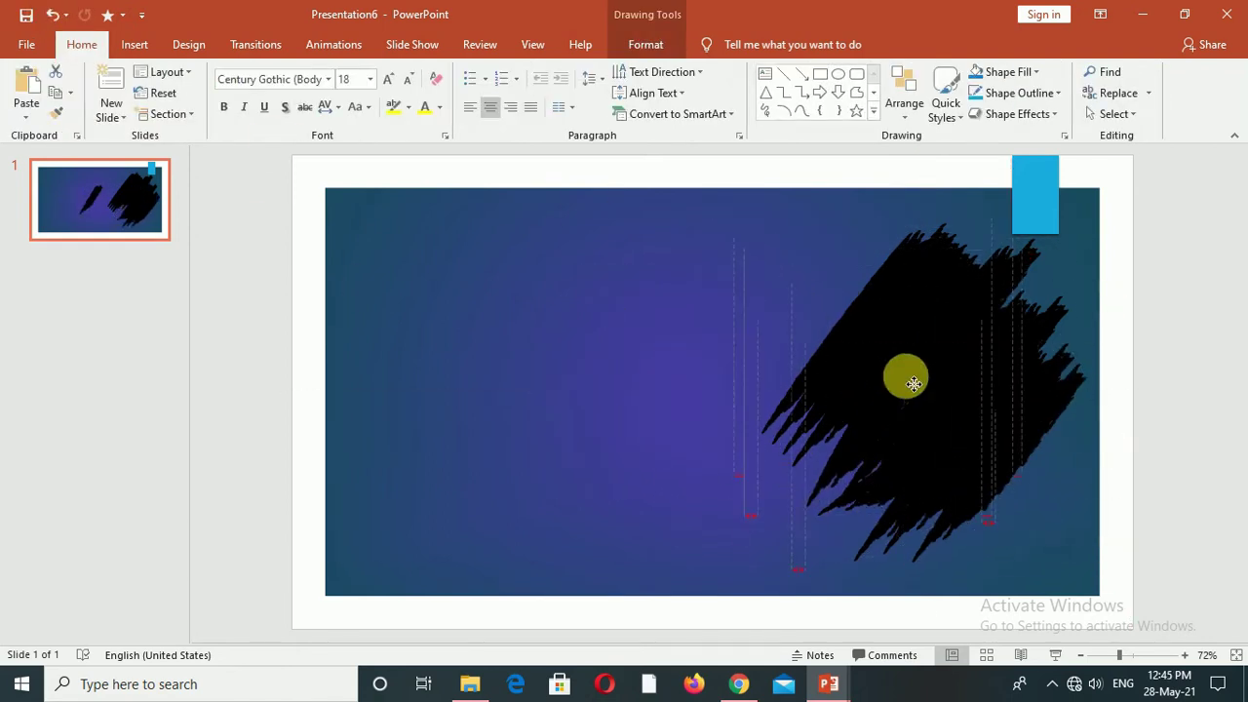
key(Escape)
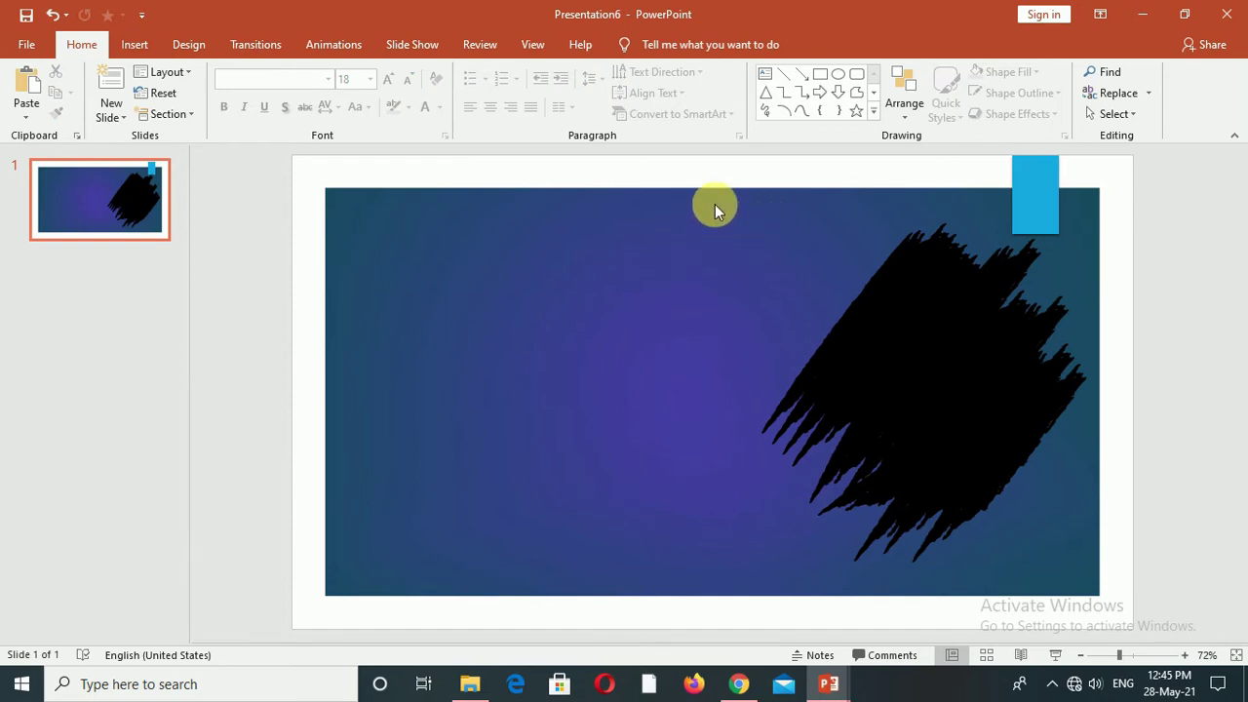
drag(714, 204, 1097, 576)
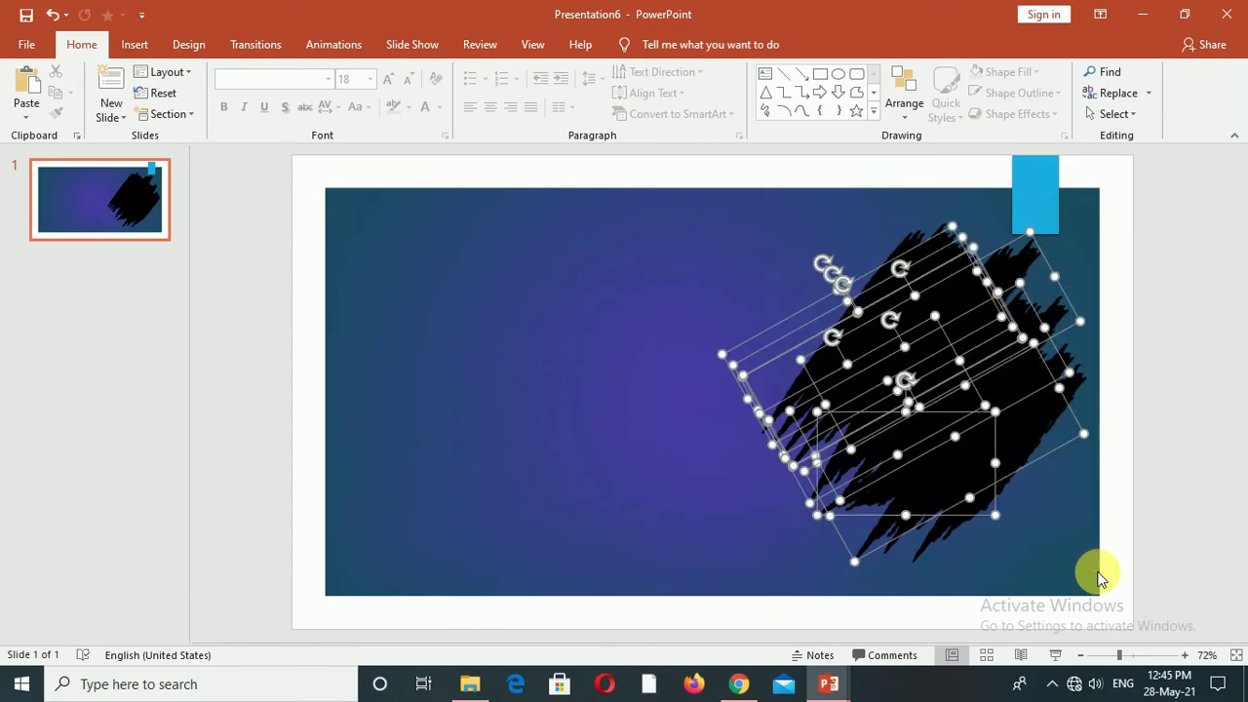
Select every stroke on the slide, group them with Ctrl+G, and keep the group on the right.
click(1132, 118)
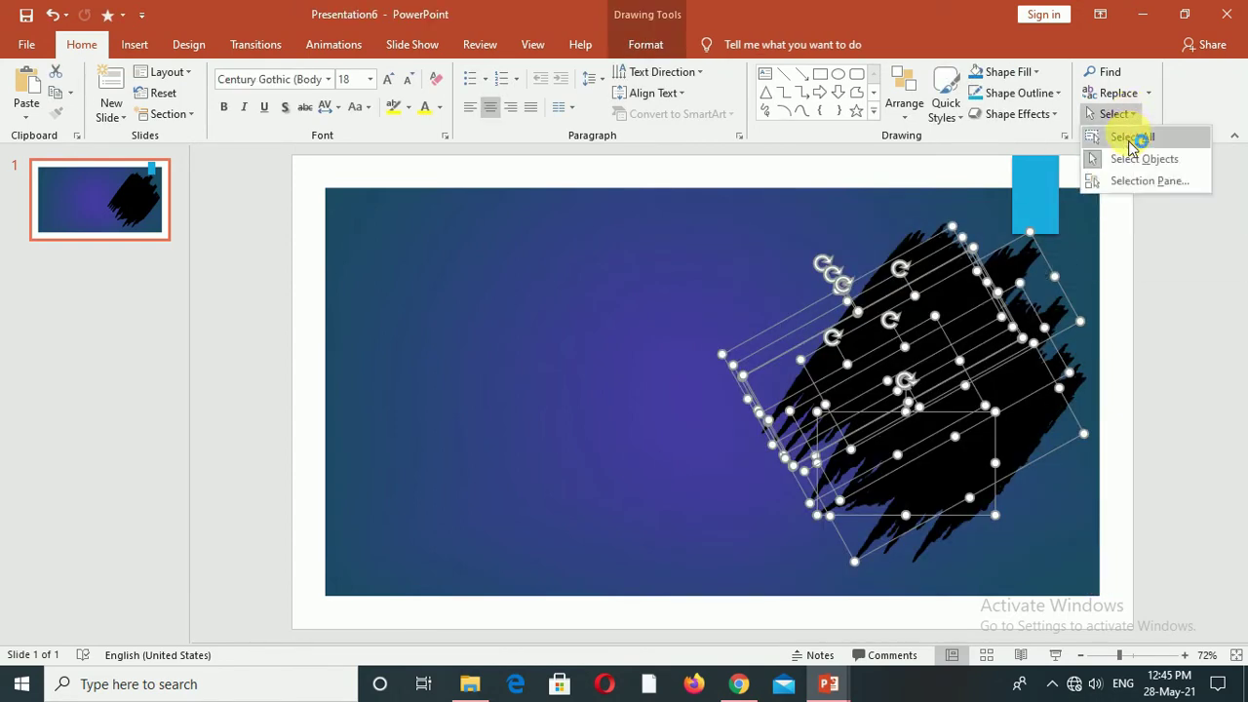
click(1131, 138)
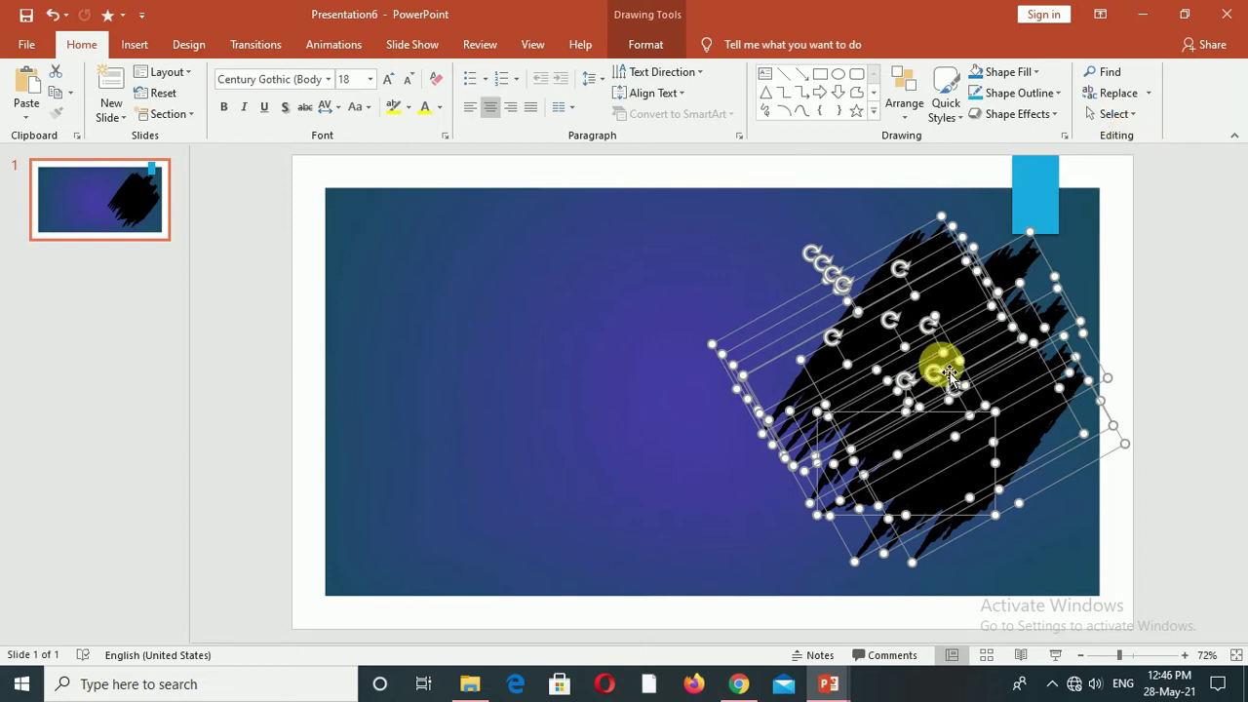
key(ctrl+g)
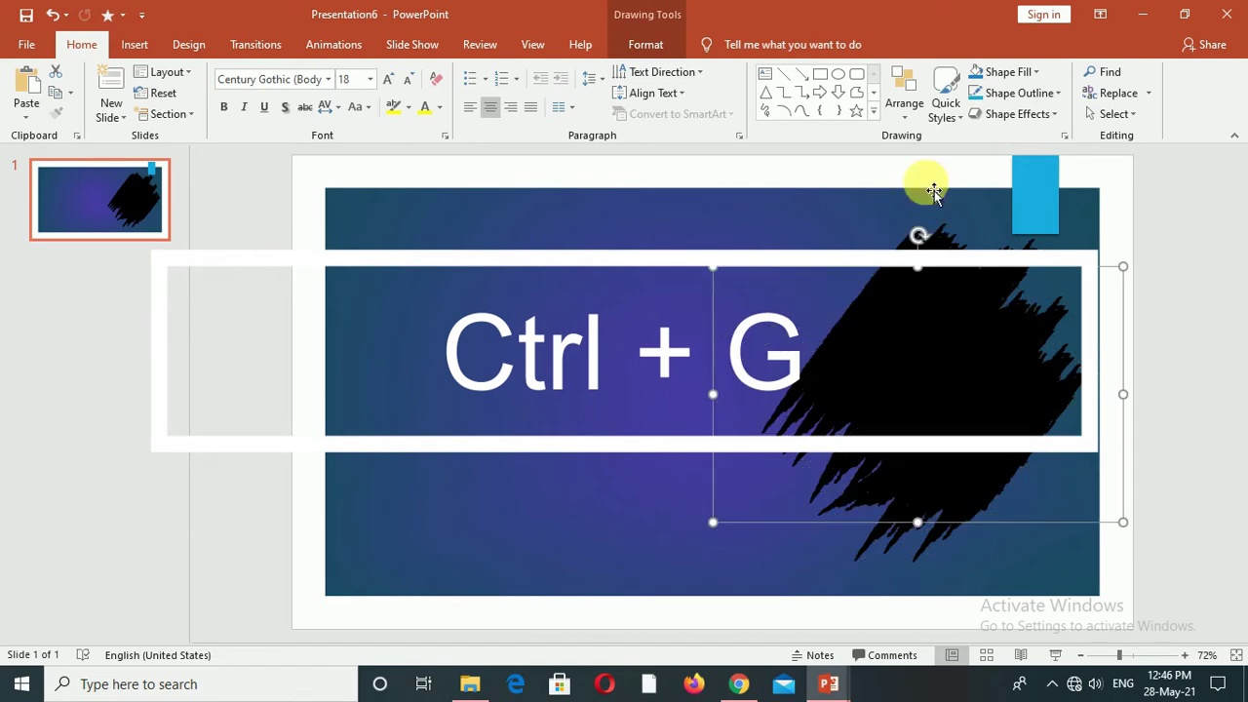
mouse_move(947, 365)
mouse_down()
mouse_move(734, 346)
mouse_move(605, 359)
mouse_up()
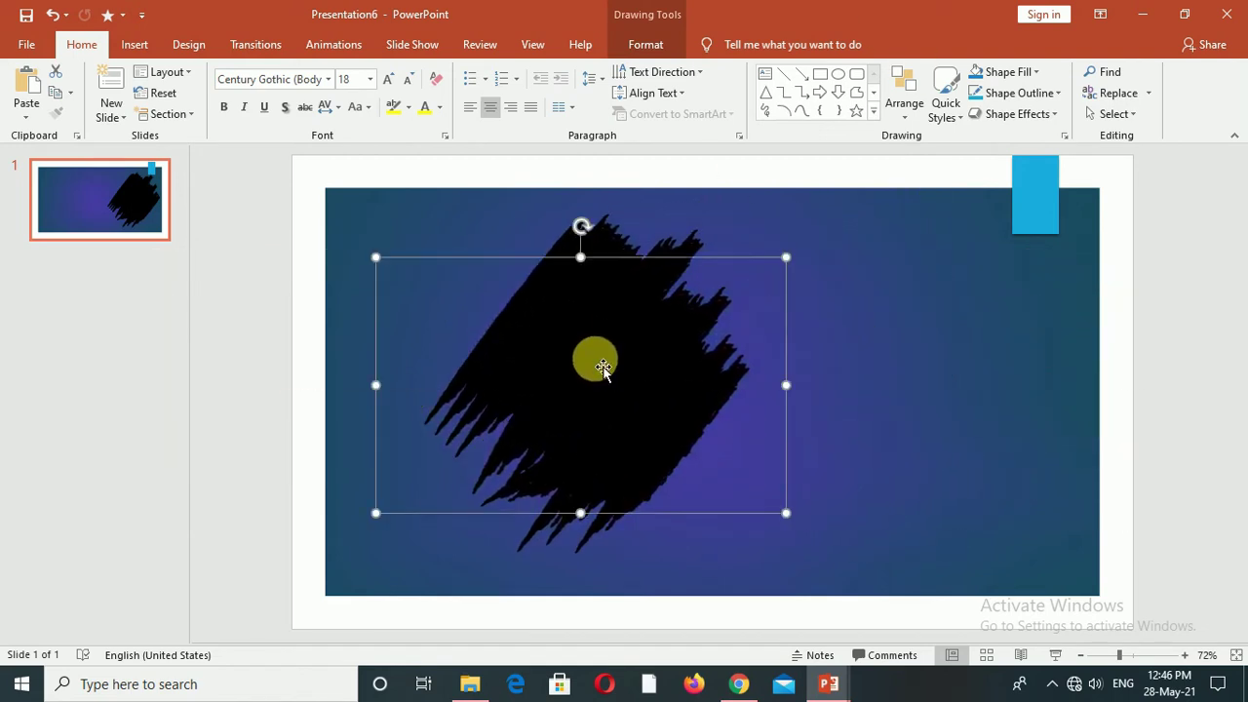
mouse_move(685, 357)
mouse_down()
mouse_move(865, 361)
mouse_move(1126, 295)
mouse_up()
key(Escape)
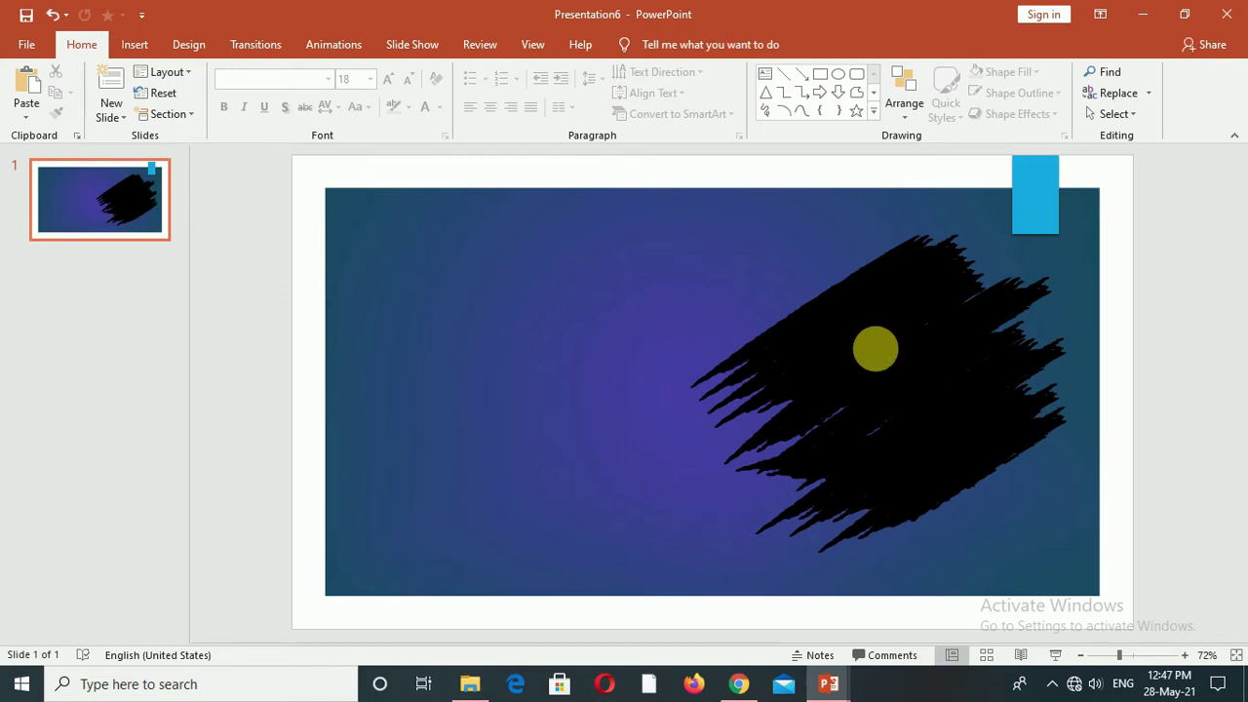
Switch the grouped brush shape's fill to Picture or texture fill in Format Shape.
click(875, 350)
right_click(870, 339)
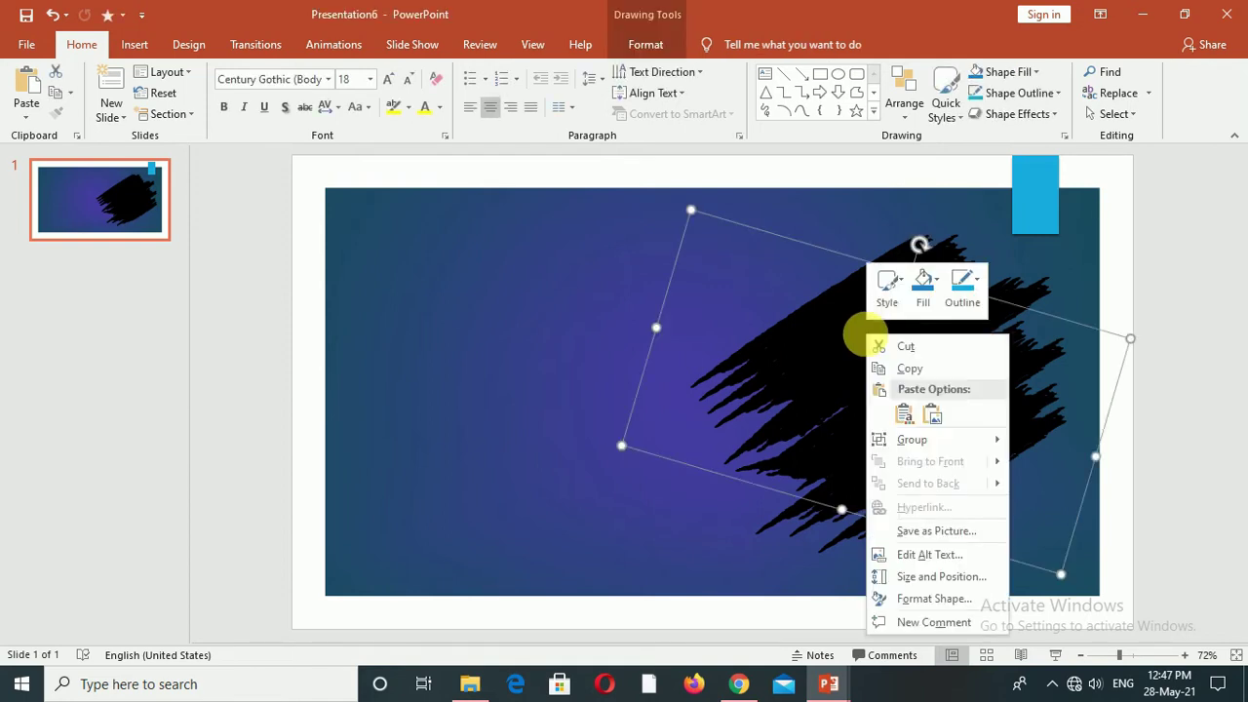
click(927, 598)
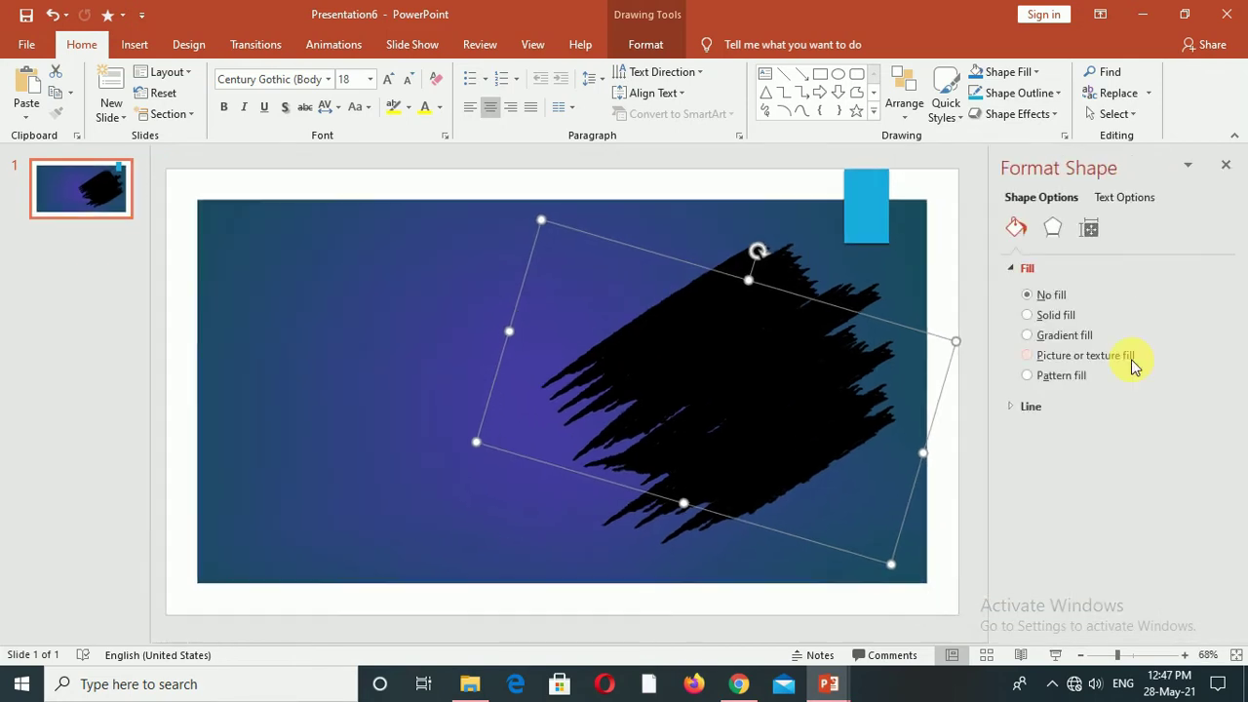
click(1027, 354)
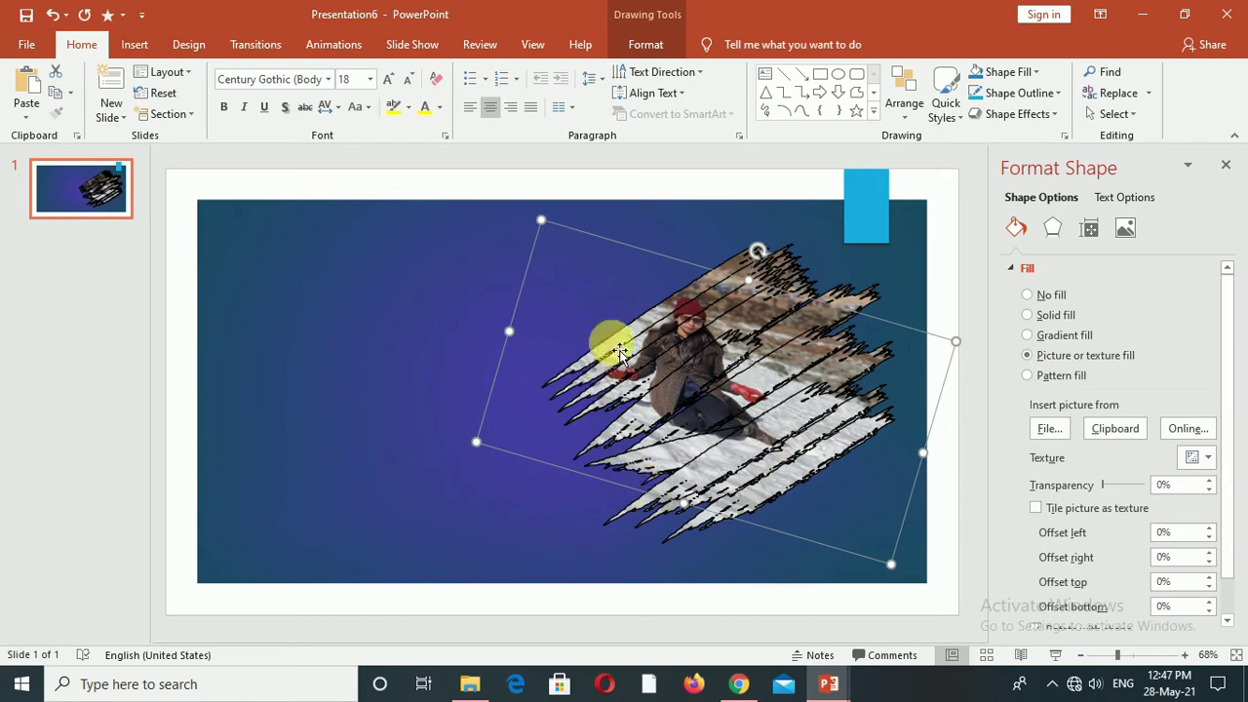
Set the brush shape to No Outline and fill it with photo IMG-20210124-WA0184.
click(1059, 97)
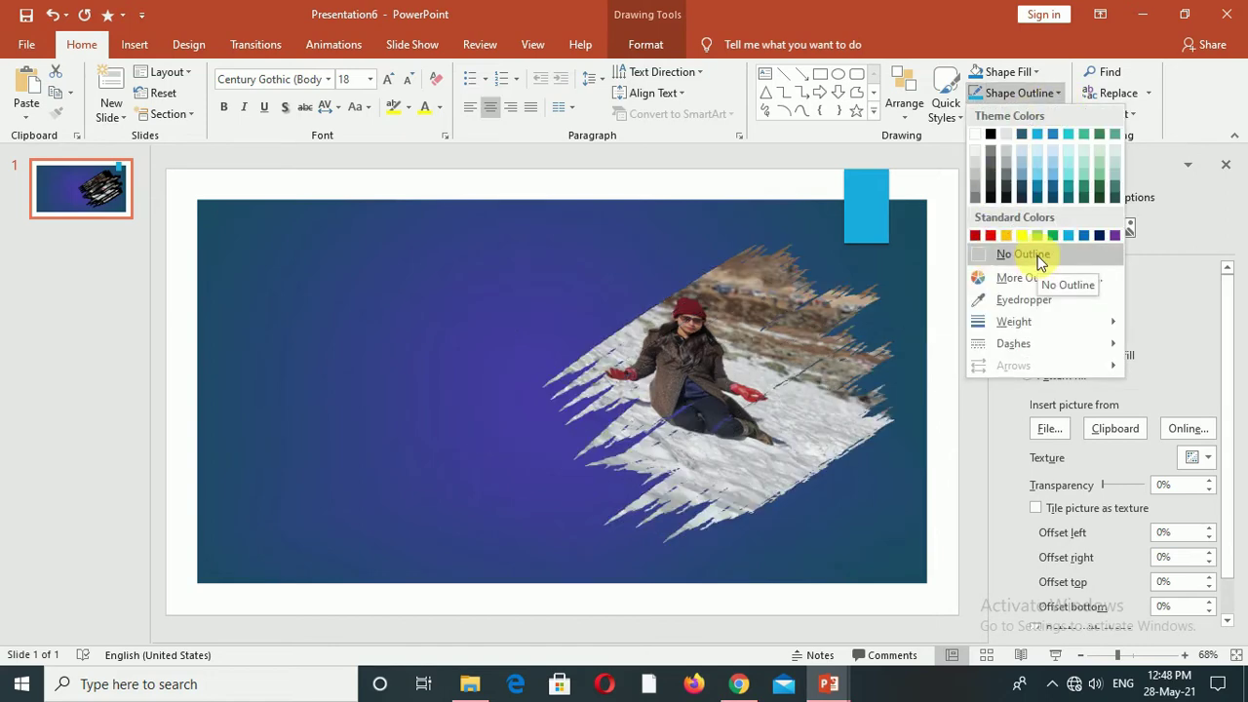
click(1037, 257)
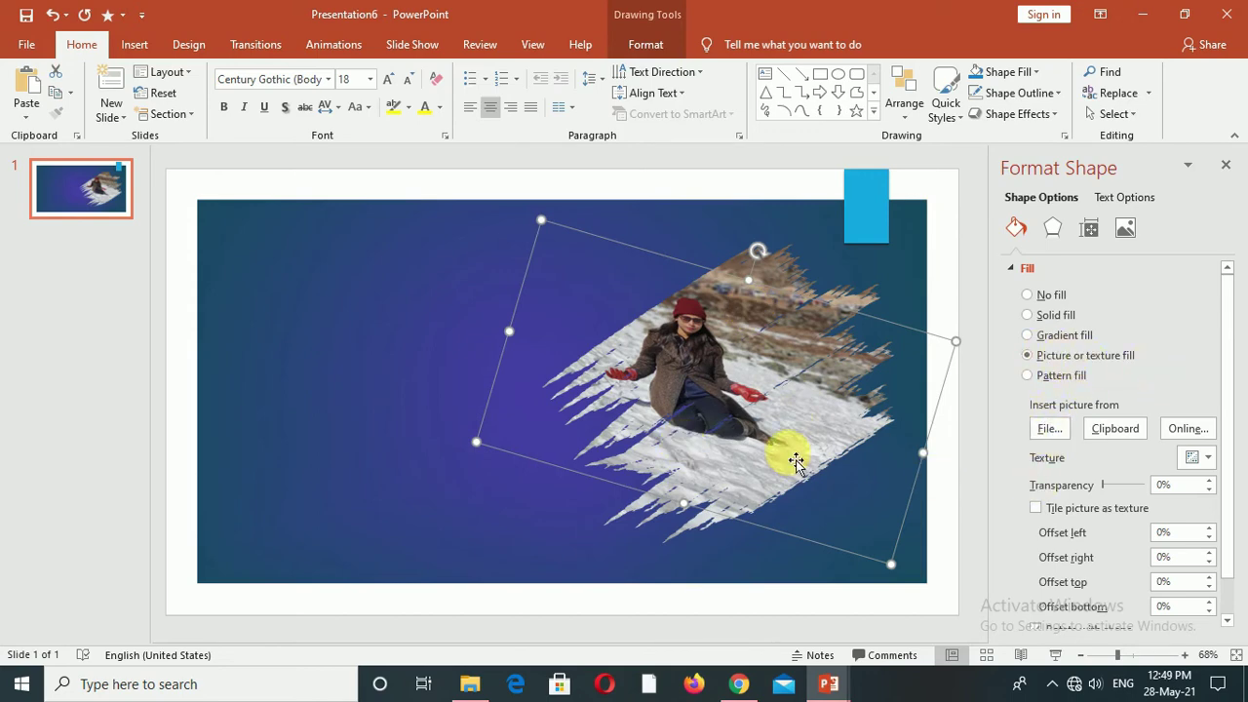
click(1049, 429)
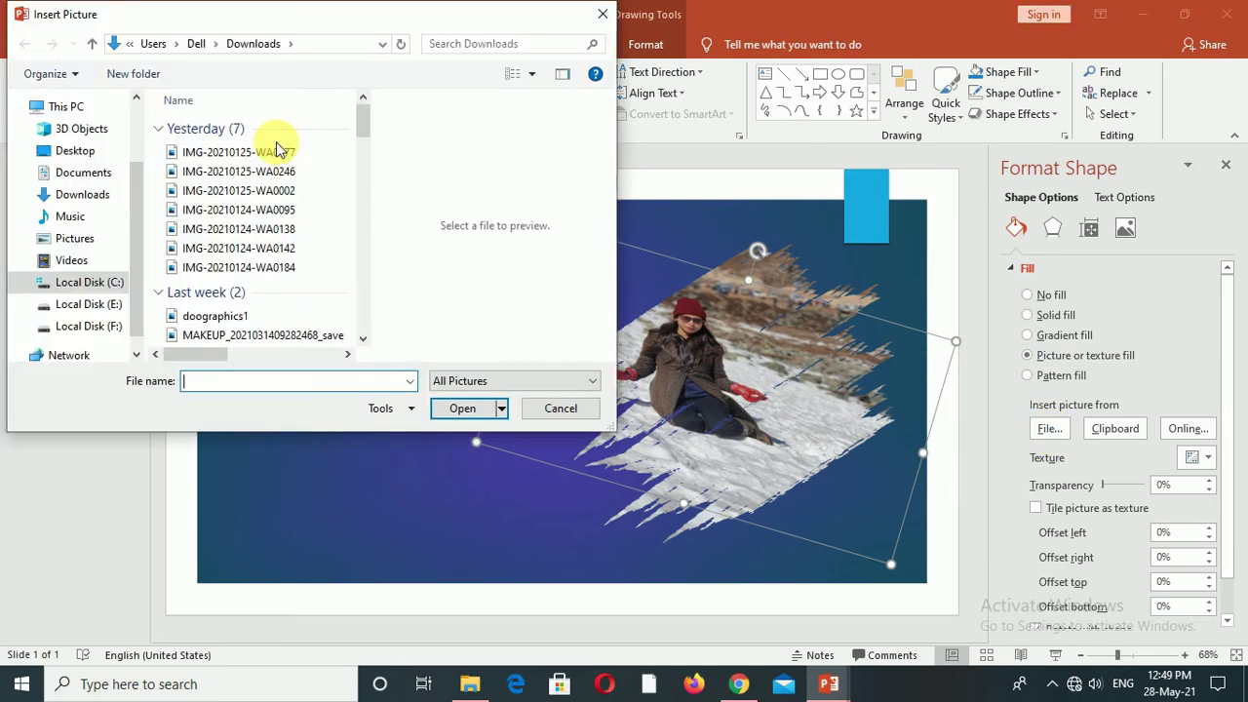
click(269, 271)
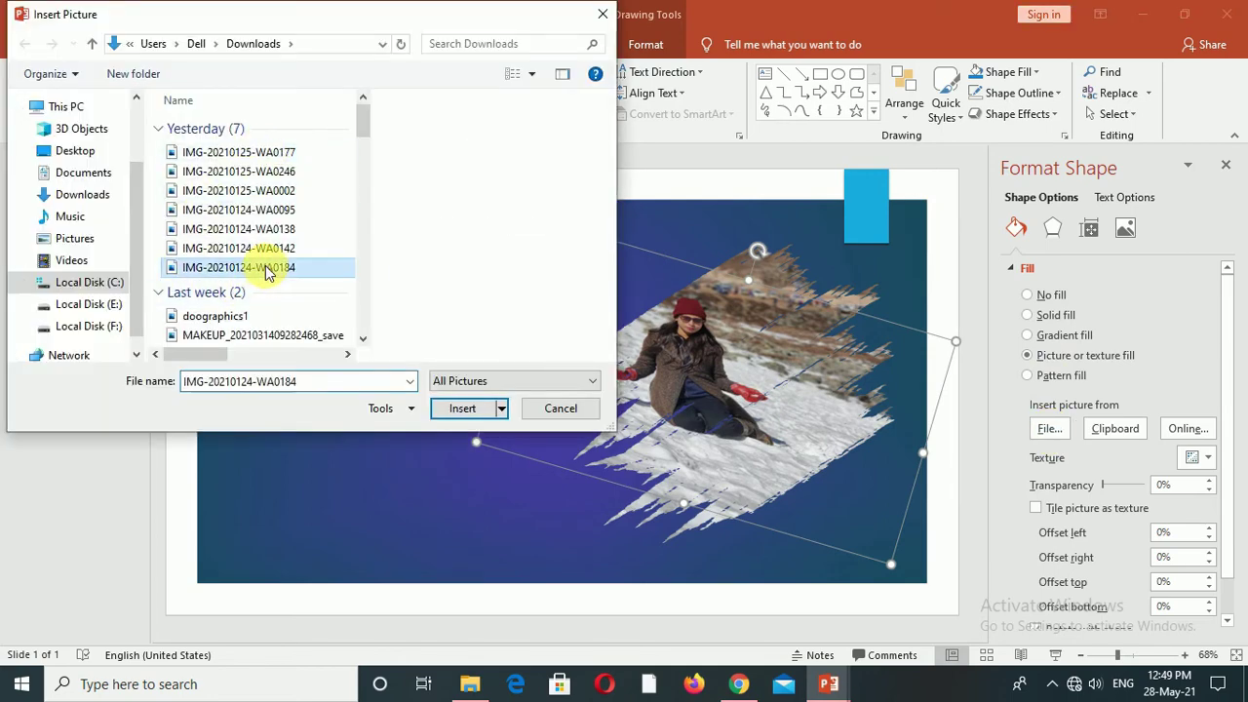
click(476, 413)
Duplicate slide 1 repeatedly so the deck has six slides.
right_click(68, 193)
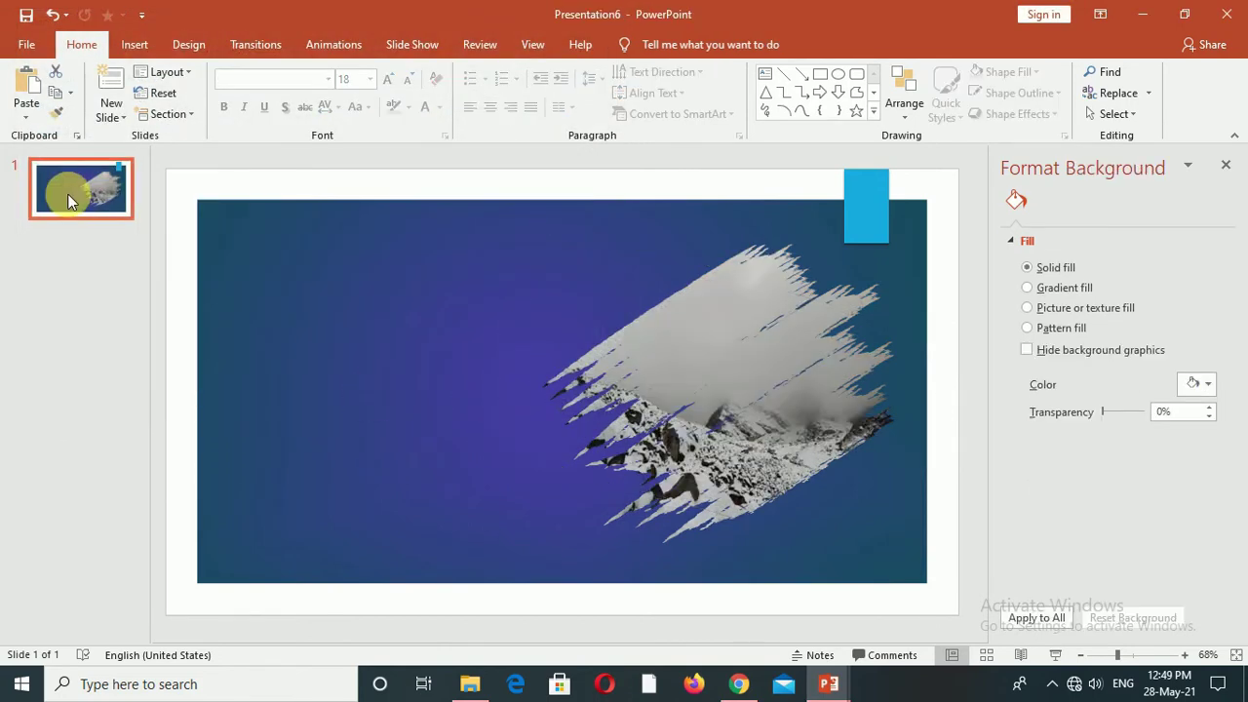
click(115, 322)
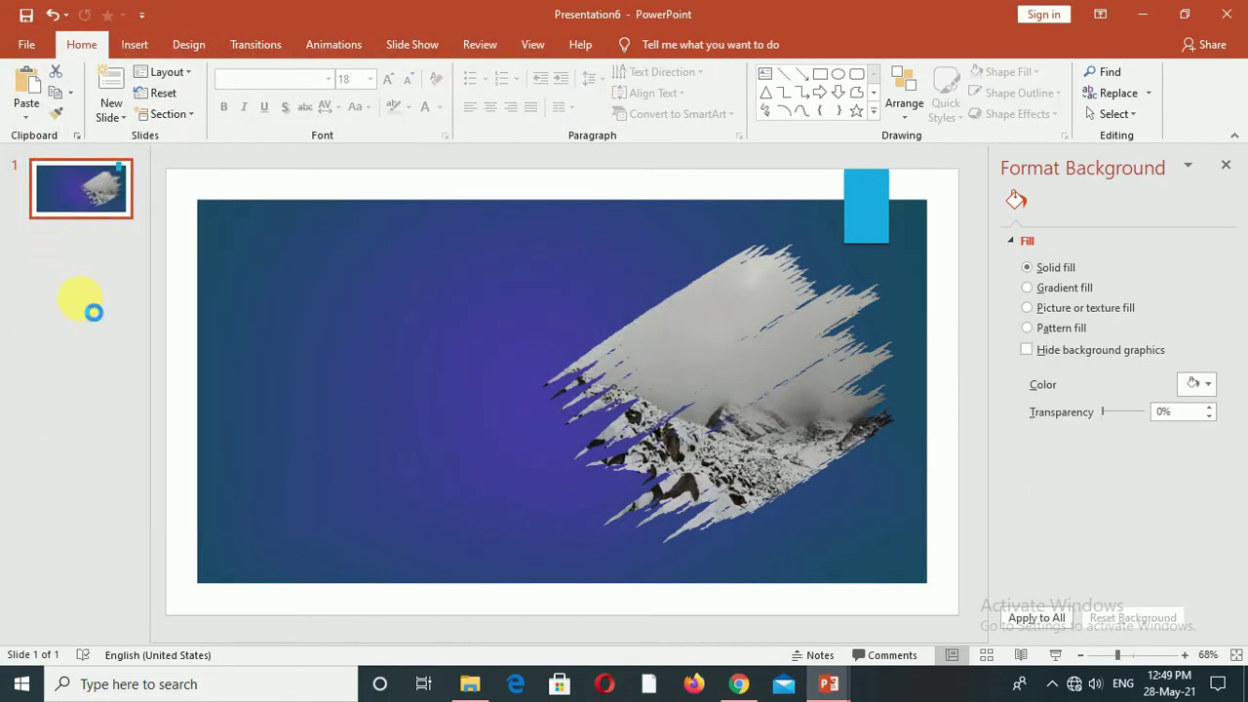
right_click(82, 300)
click(140, 399)
key(ctrl+d)
key(ctrl+d)
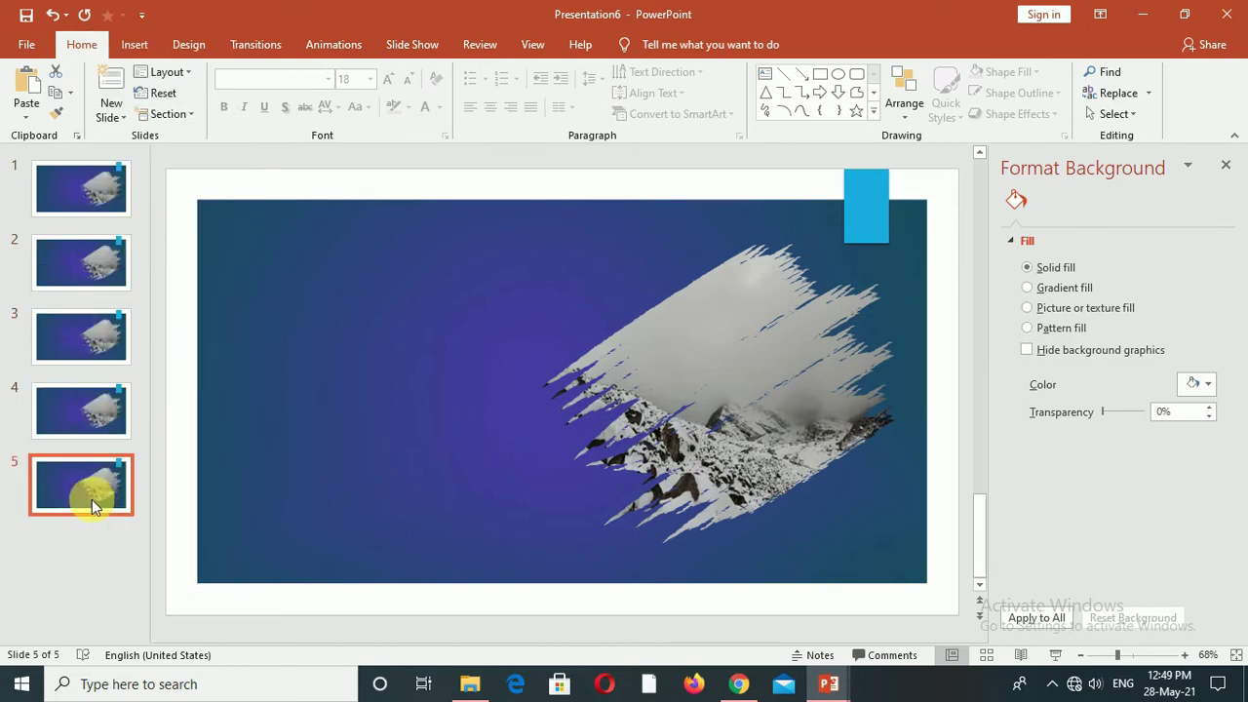
key(ctrl+d)
Fill slide 2's brush shape with IMG-20210124-WA0142 and slide 3's with another photo.
click(1063, 405)
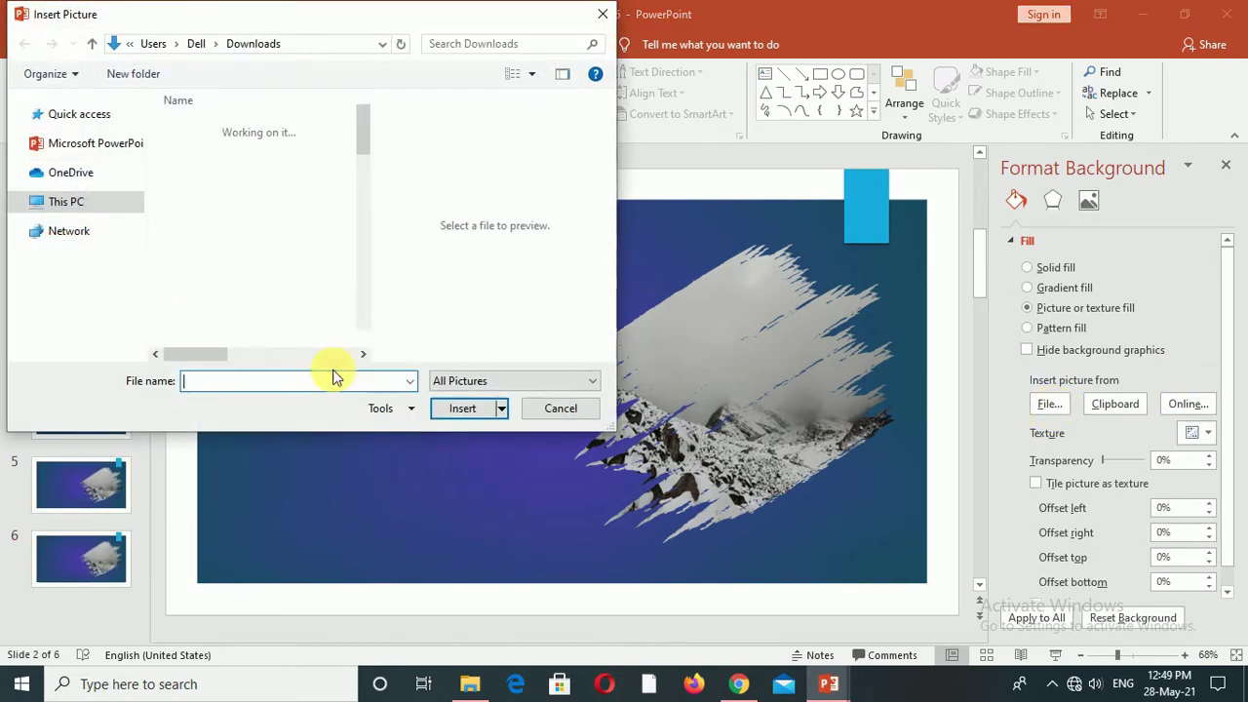
click(240, 249)
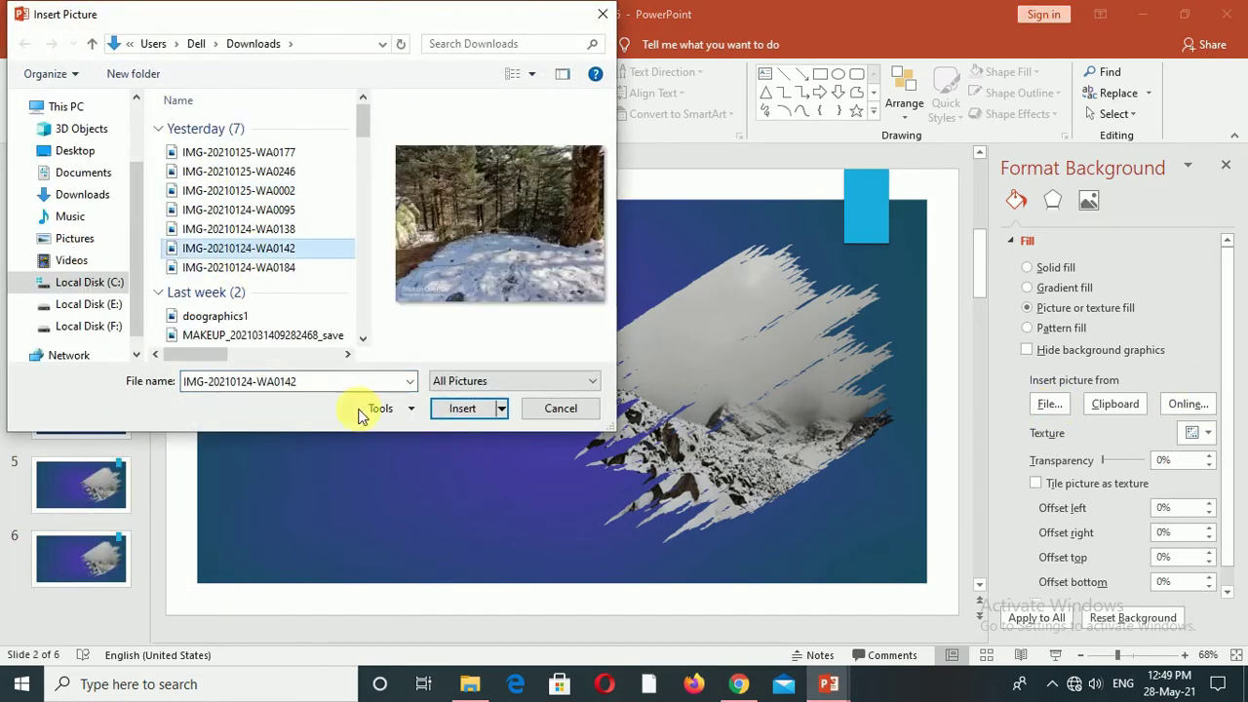
click(444, 409)
click(96, 329)
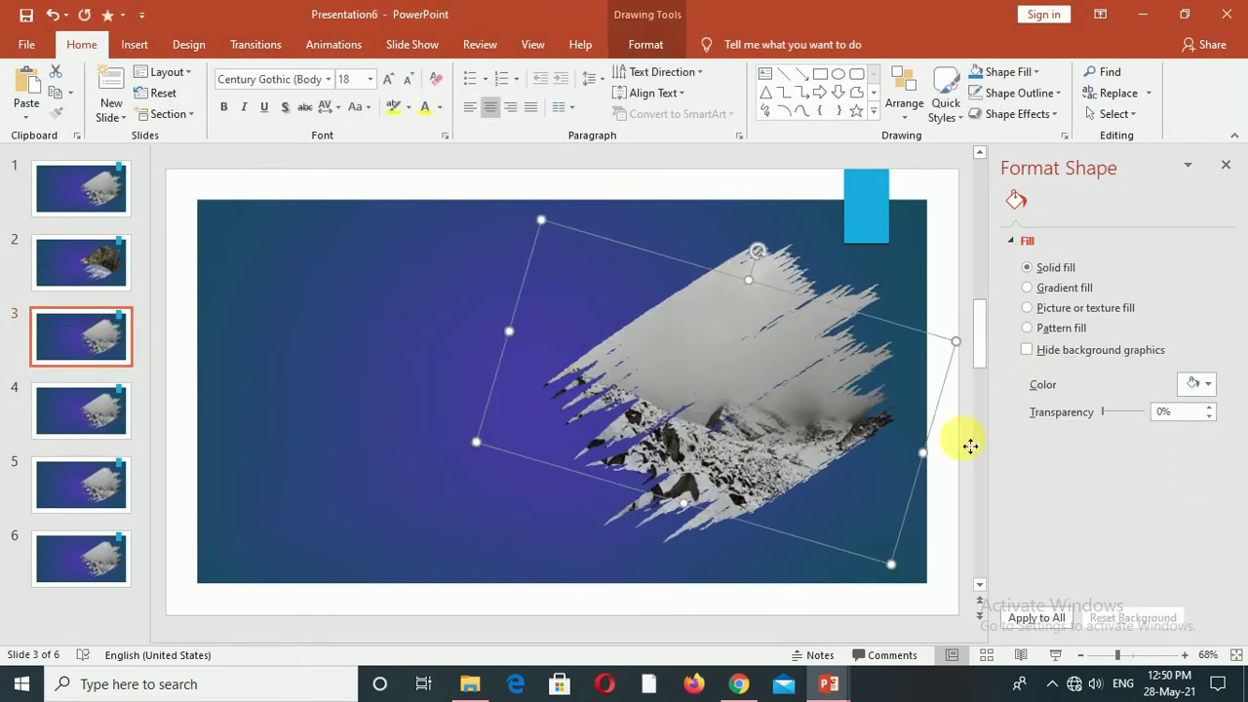
click(1050, 429)
click(256, 170)
click(457, 407)
click(45, 427)
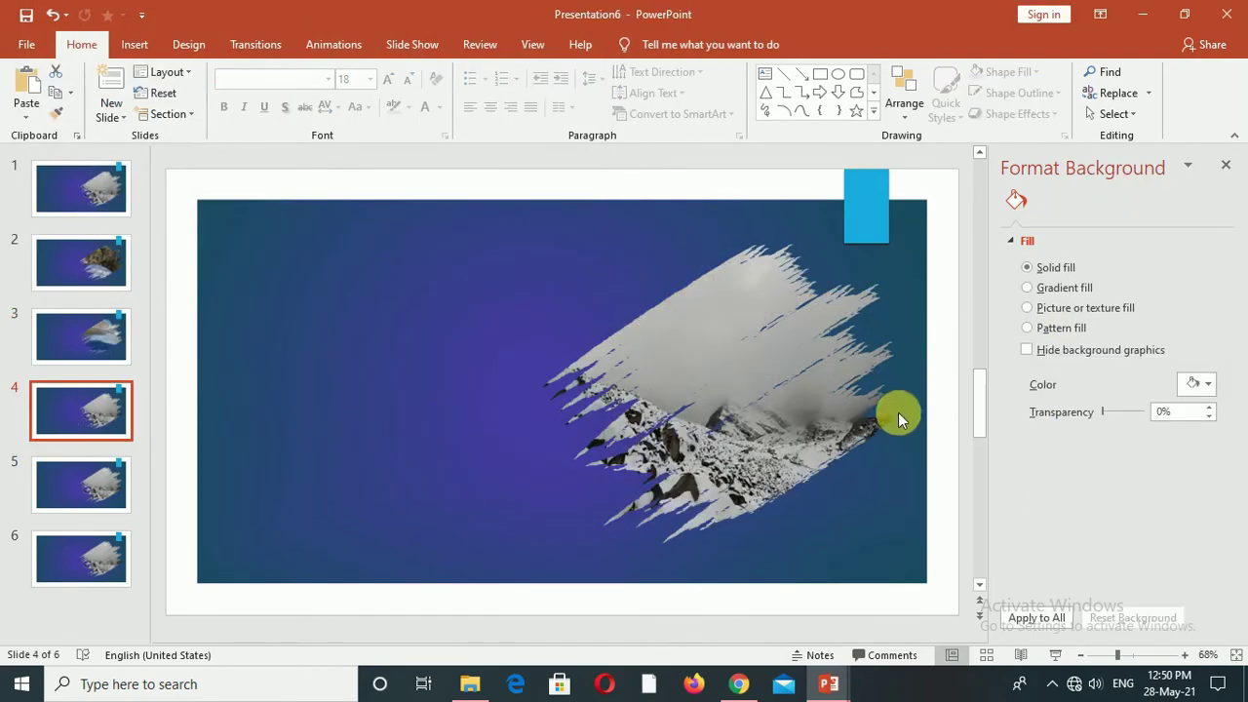
Fill slide 4's brush shape with IMG-20210124-WA0138 and slide 5's with another photo.
click(898, 414)
click(1050, 429)
click(239, 228)
click(81, 484)
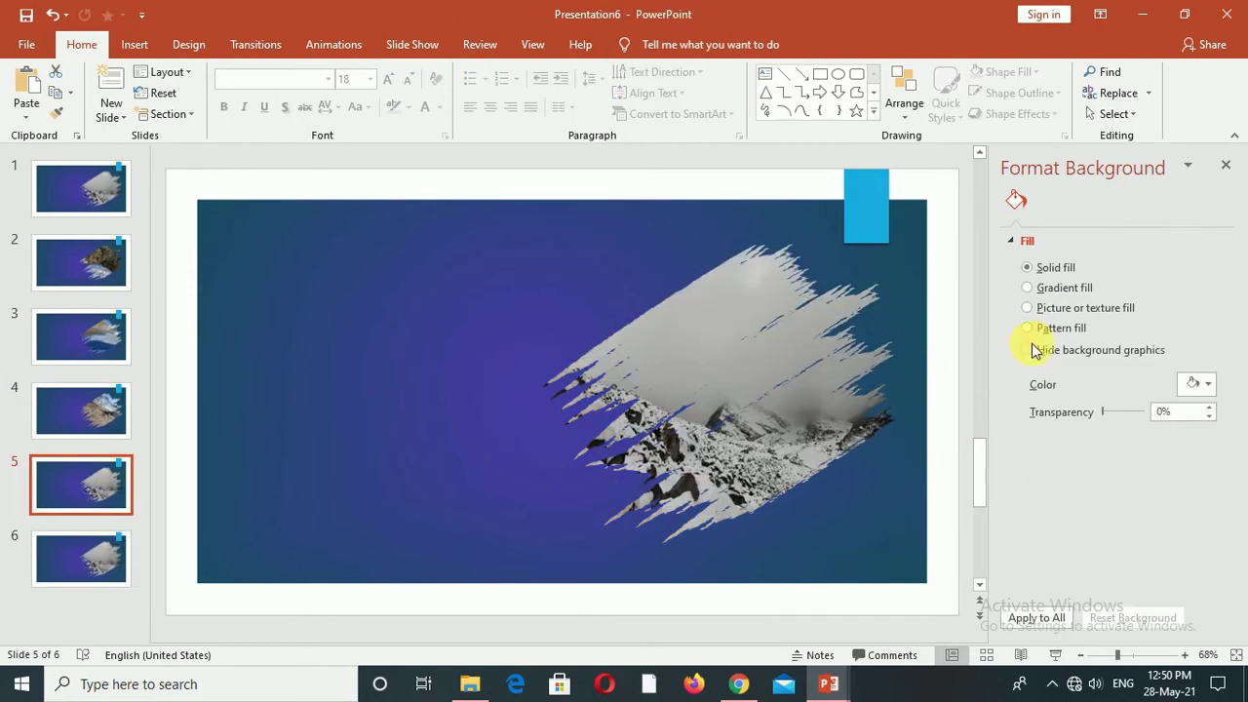
click(721, 390)
click(1049, 428)
double_click(237, 153)
Fill slide 6's brush shape with its own photo.
click(81, 558)
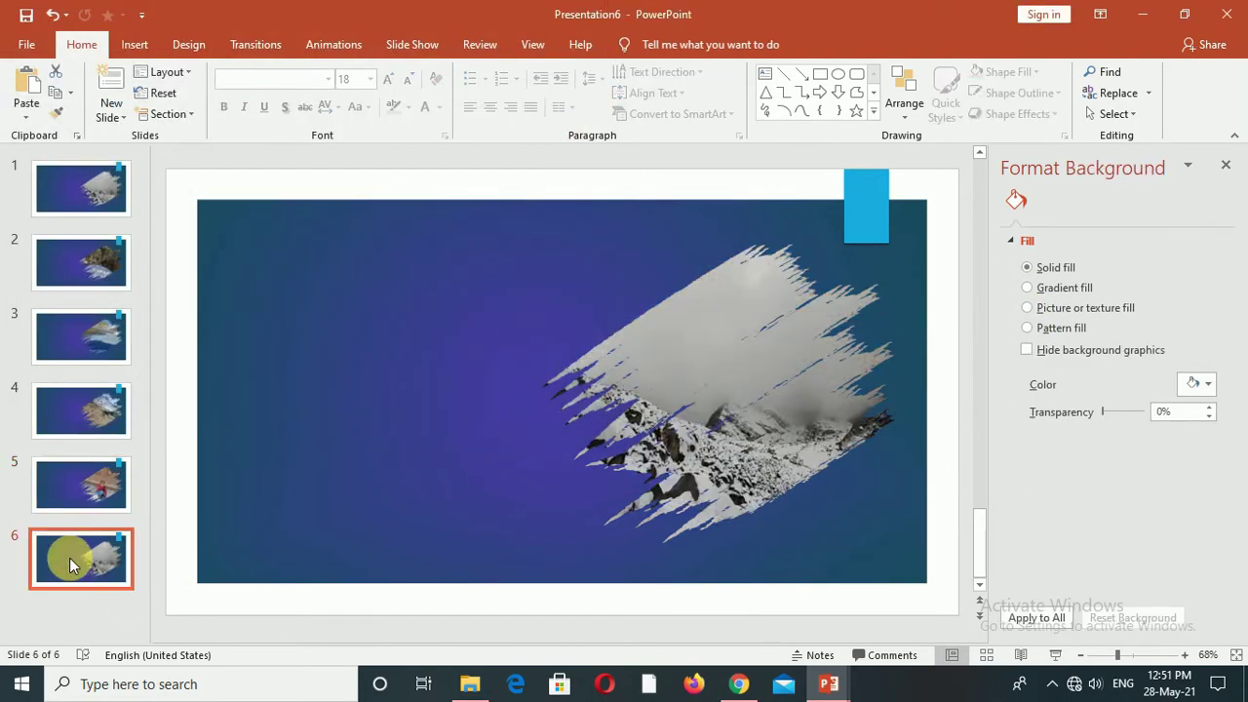
click(721, 420)
click(1049, 428)
click(238, 190)
click(238, 209)
click(457, 413)
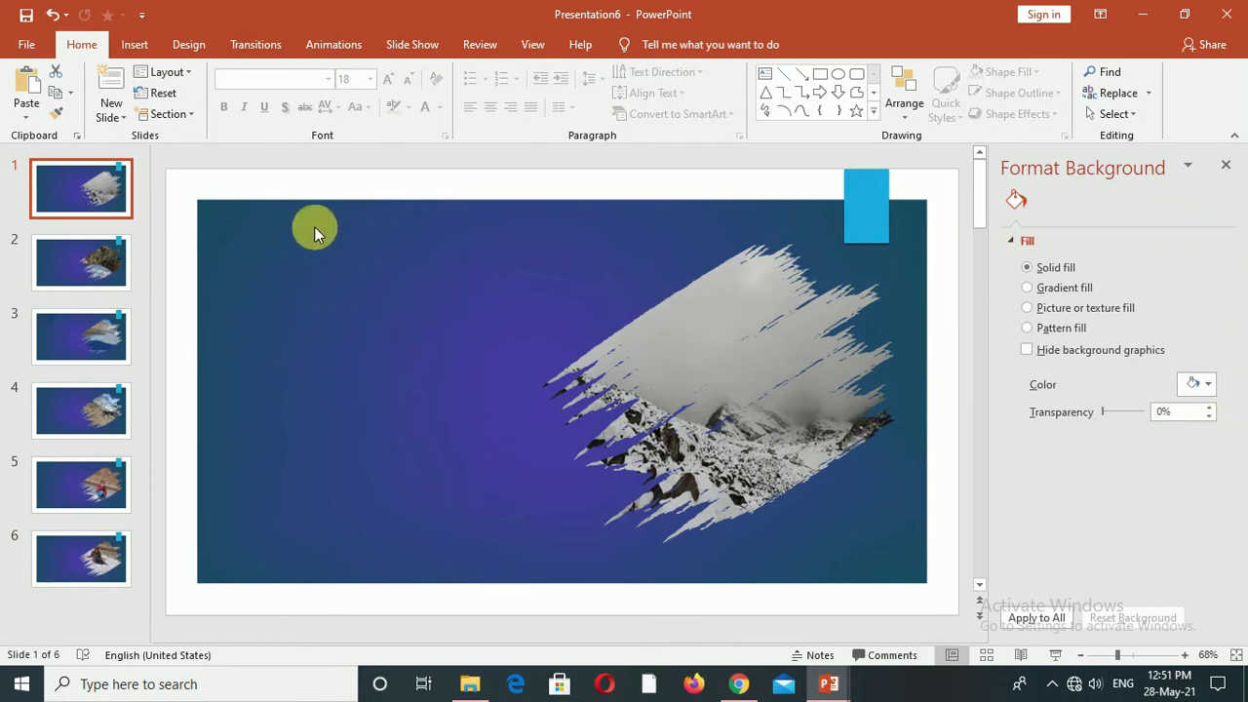
Create a yellow Road Rage size-66 'GANGTOK' text box on slide 1 and paste it onto slide 2.
click(135, 44)
click(825, 97)
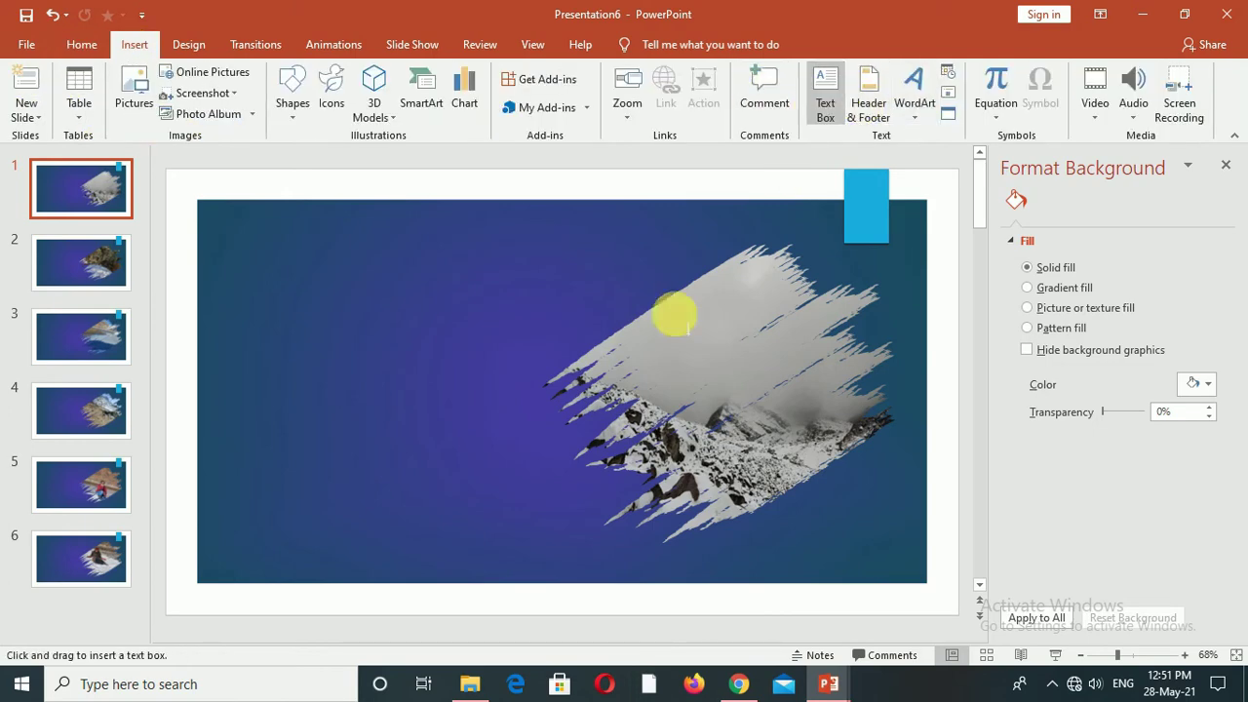
drag(251, 285, 511, 356)
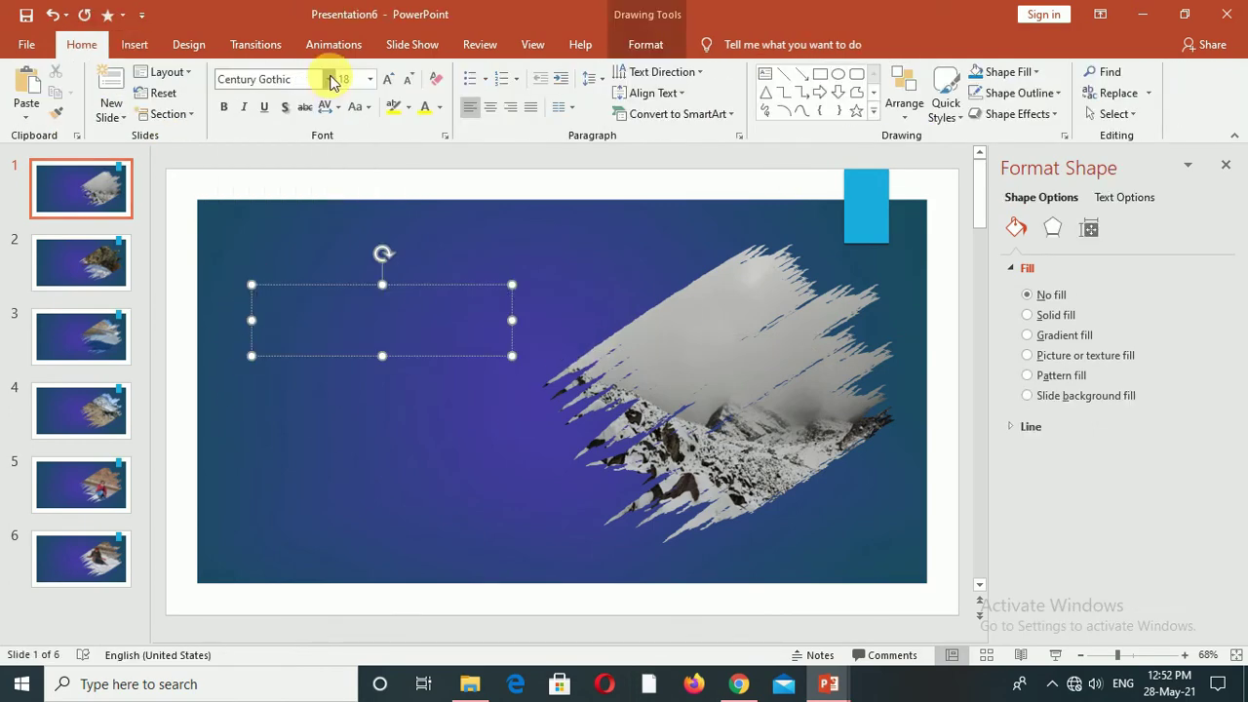
click(332, 79)
click(278, 186)
text(GANG)
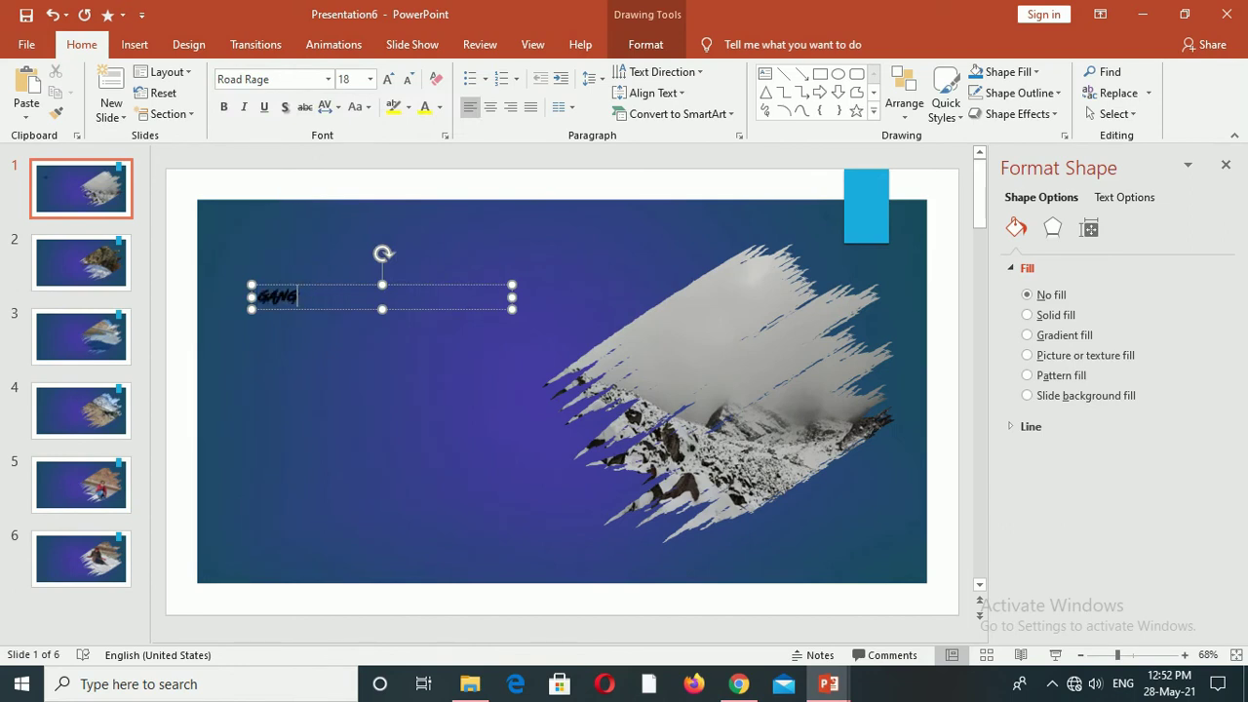
text(TOK)
key(ctrl+a)
click(388, 79)
click(388, 79)
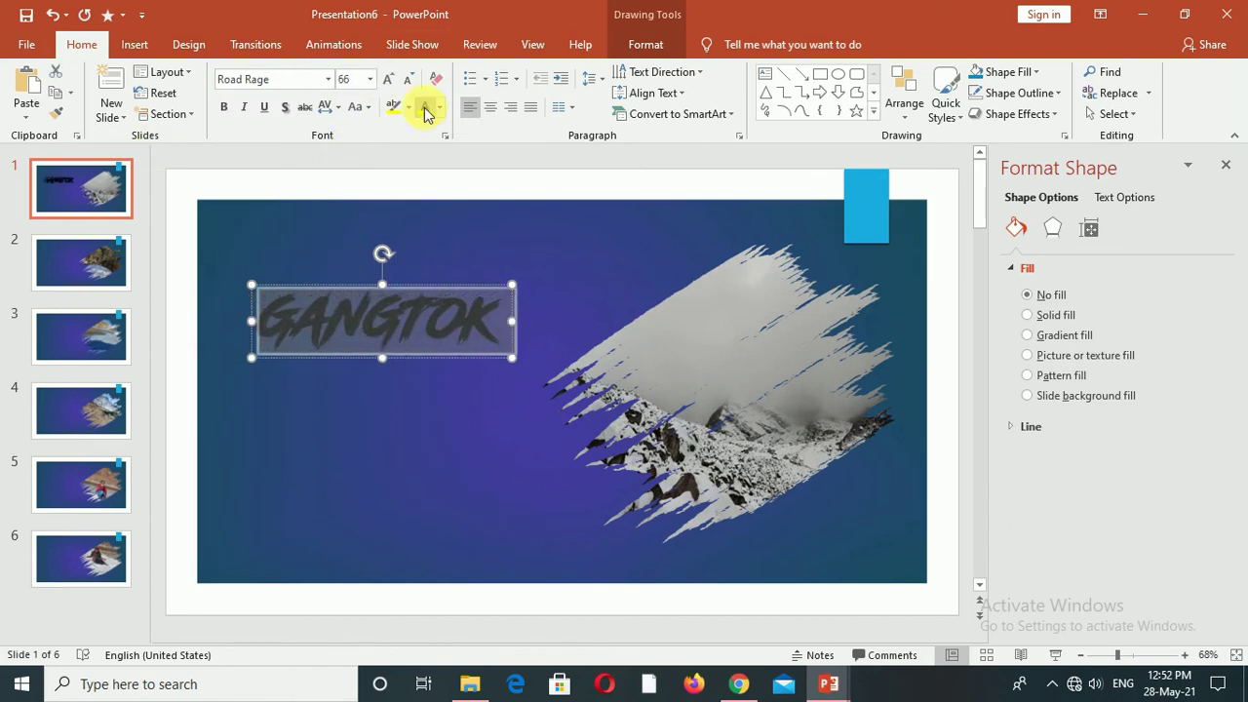
click(425, 114)
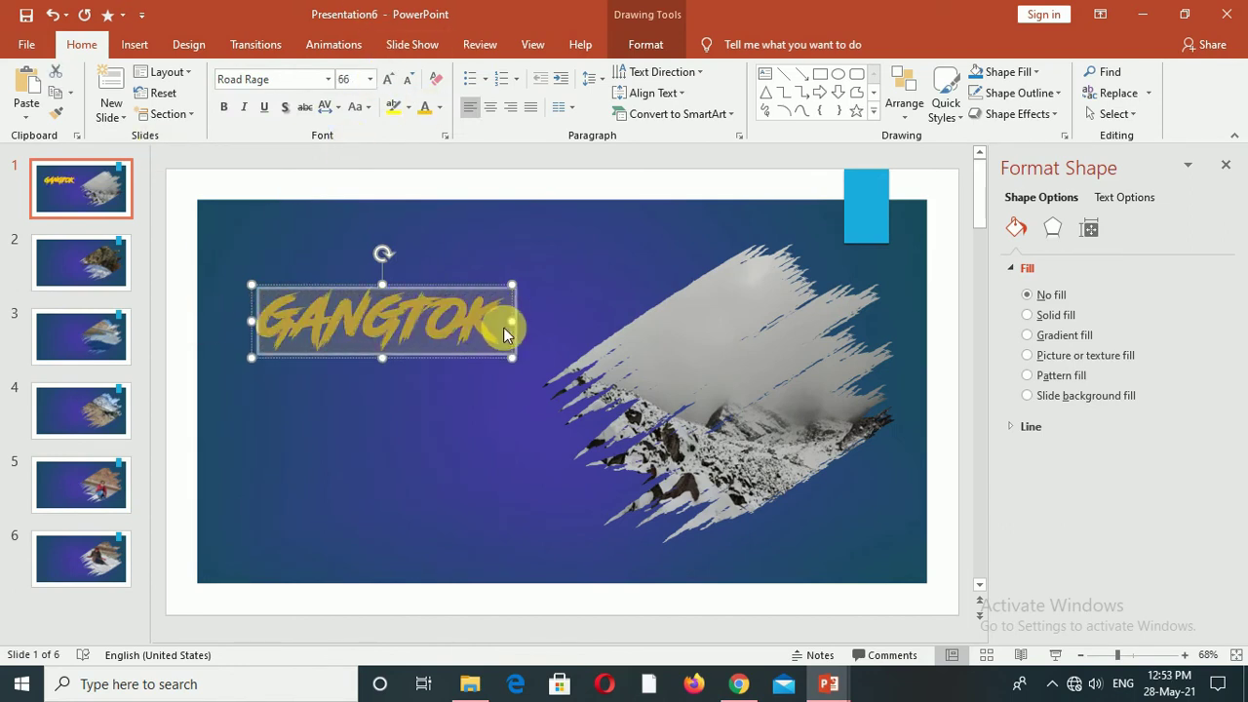
click(97, 278)
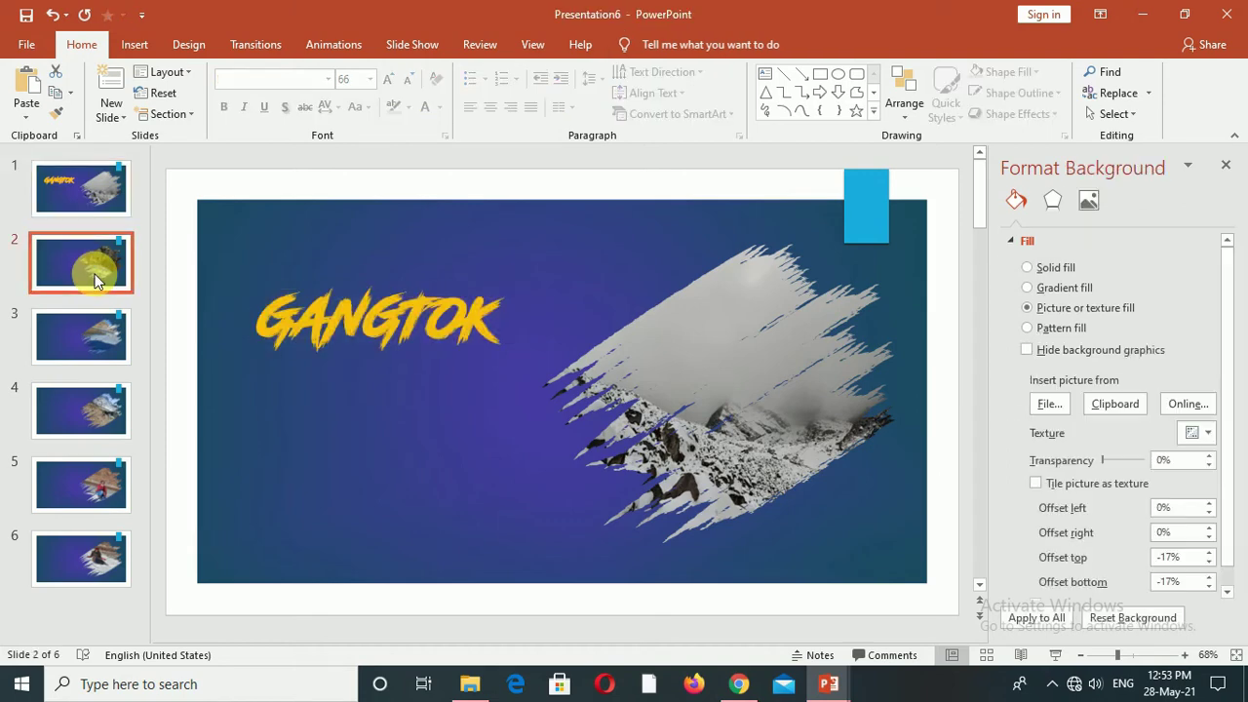
key(ctrl+v)
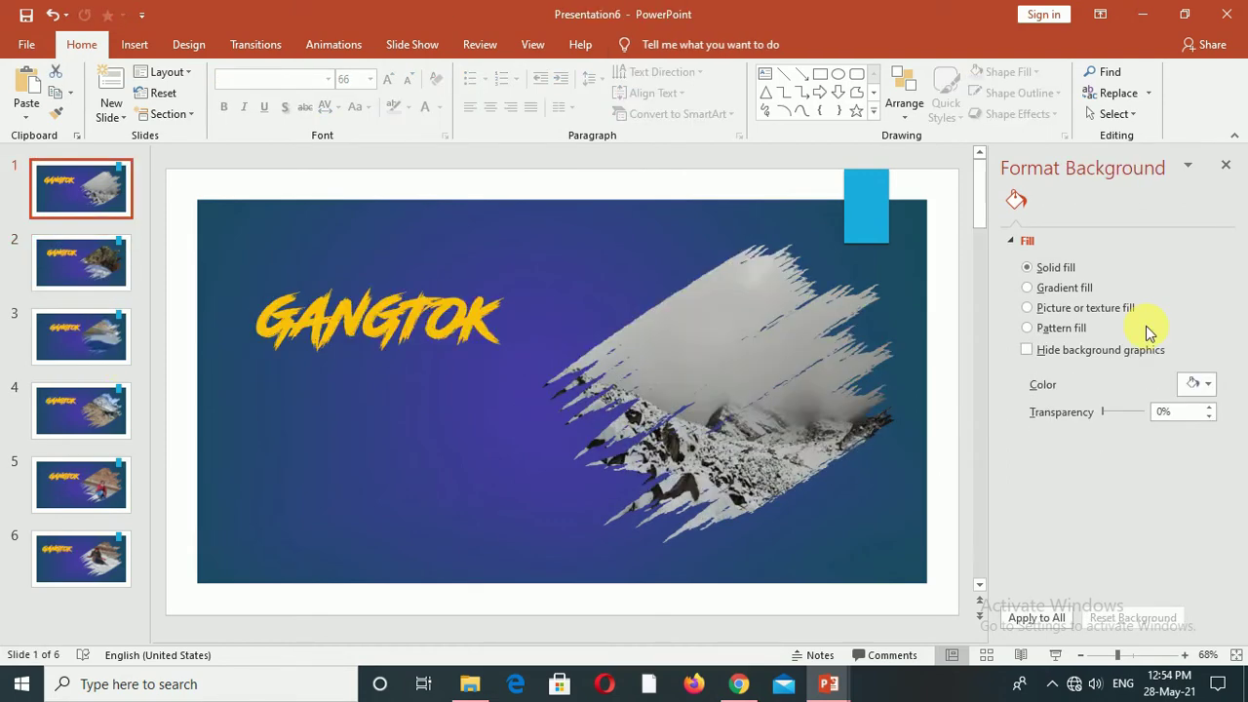
Apply the Gallery transition to slide 1, then use Apply To All for all six slides.
click(258, 50)
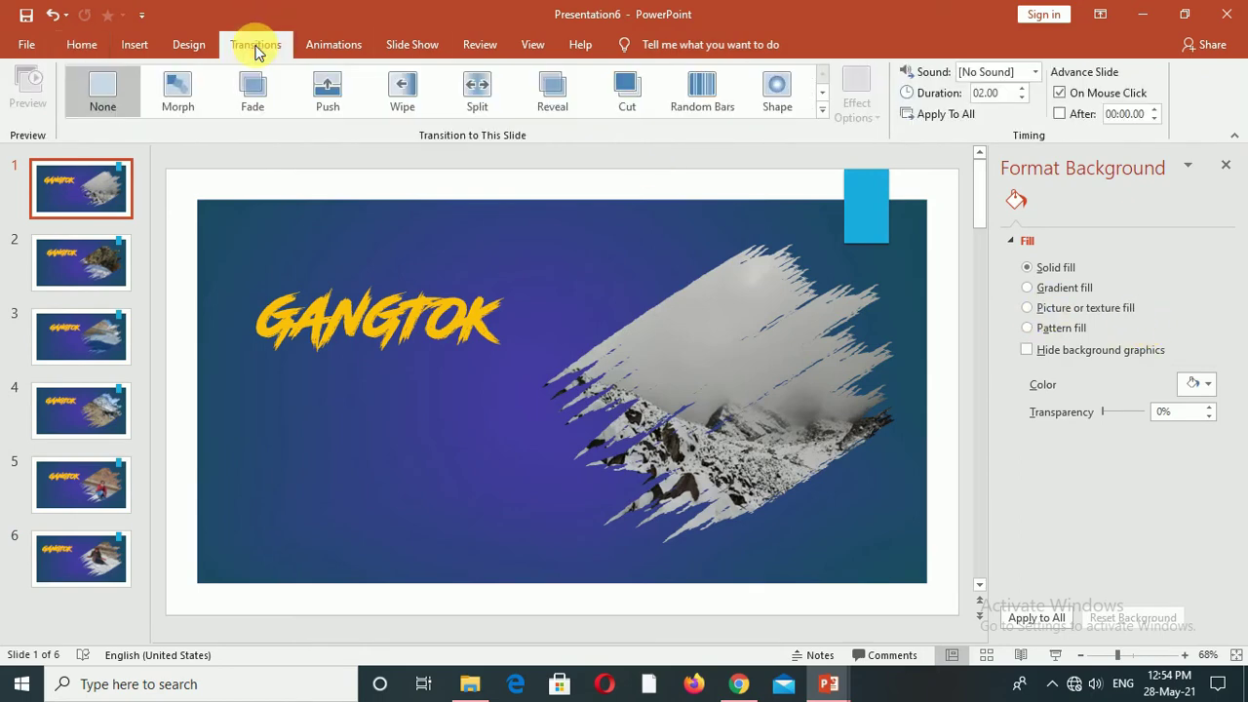
click(822, 110)
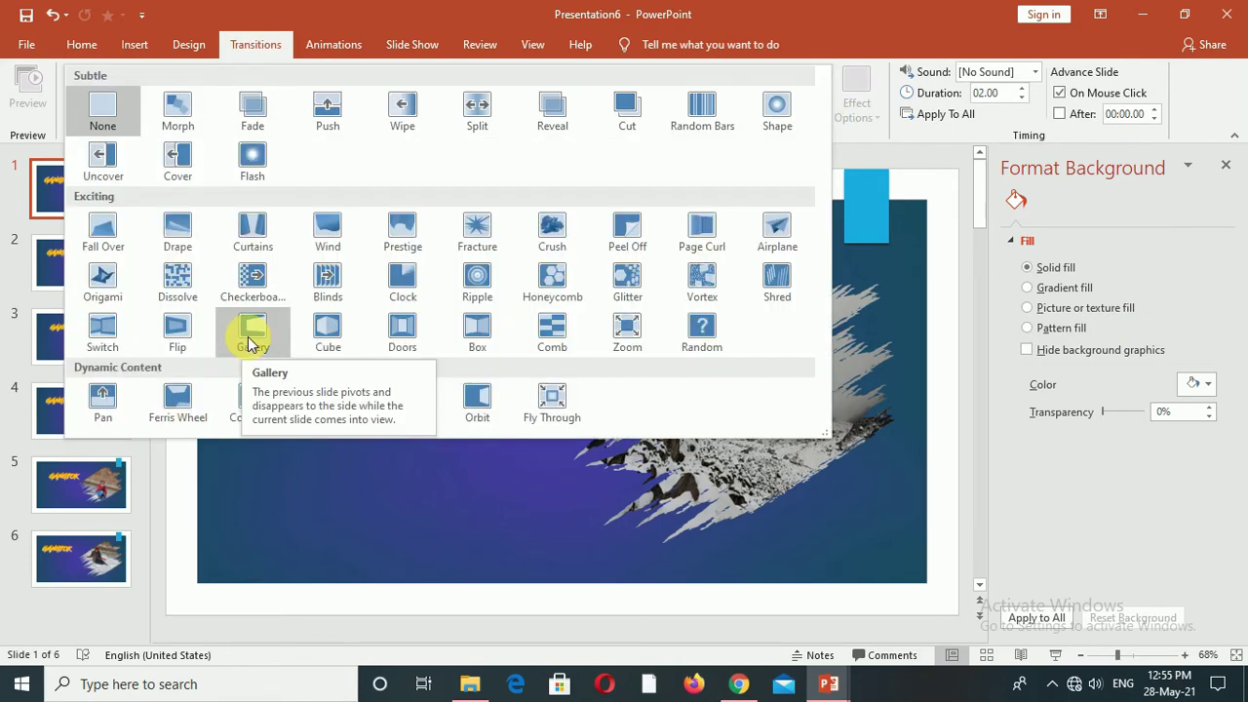
click(250, 336)
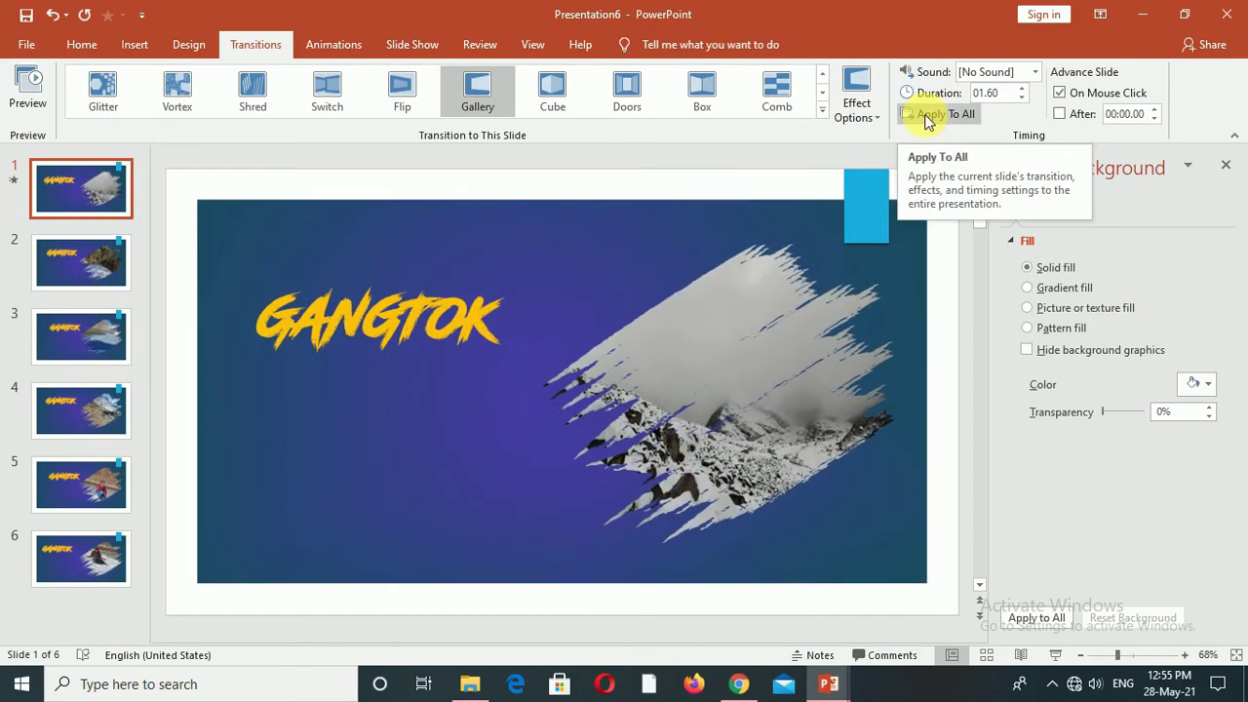
click(931, 114)
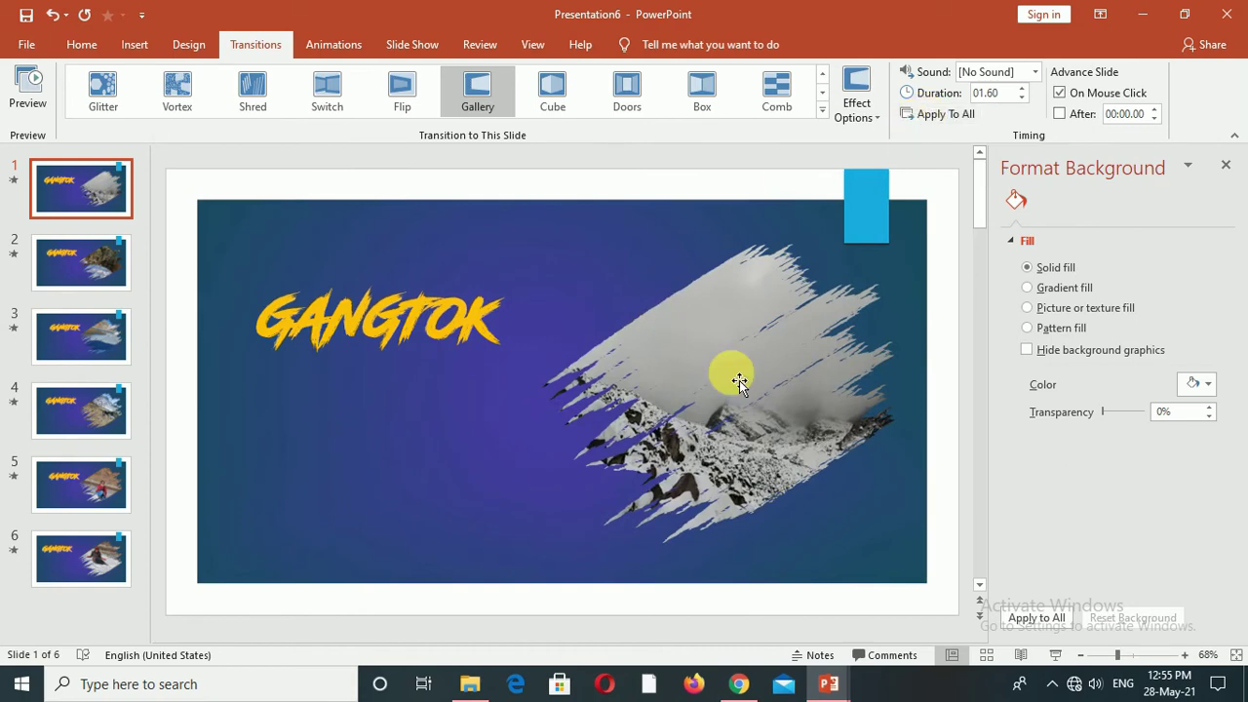
click(729, 335)
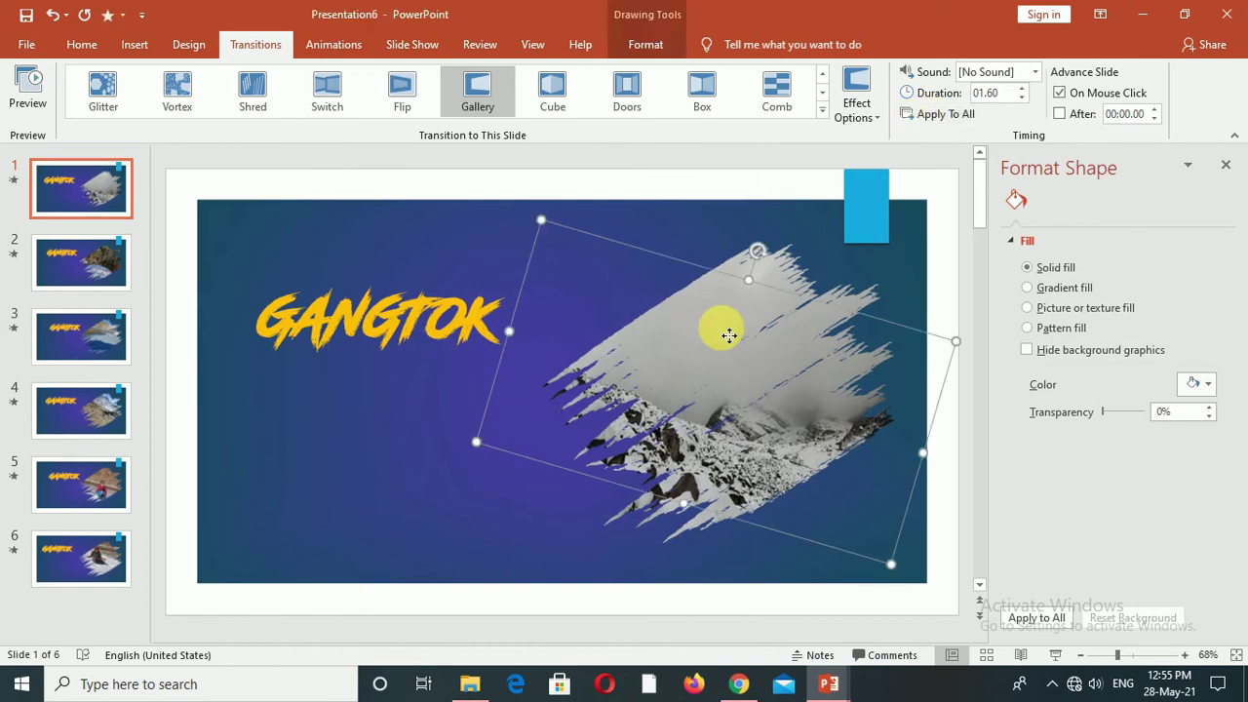
Give slide 1's mountain-photo brush shape the Random Bars entrance animation.
click(318, 47)
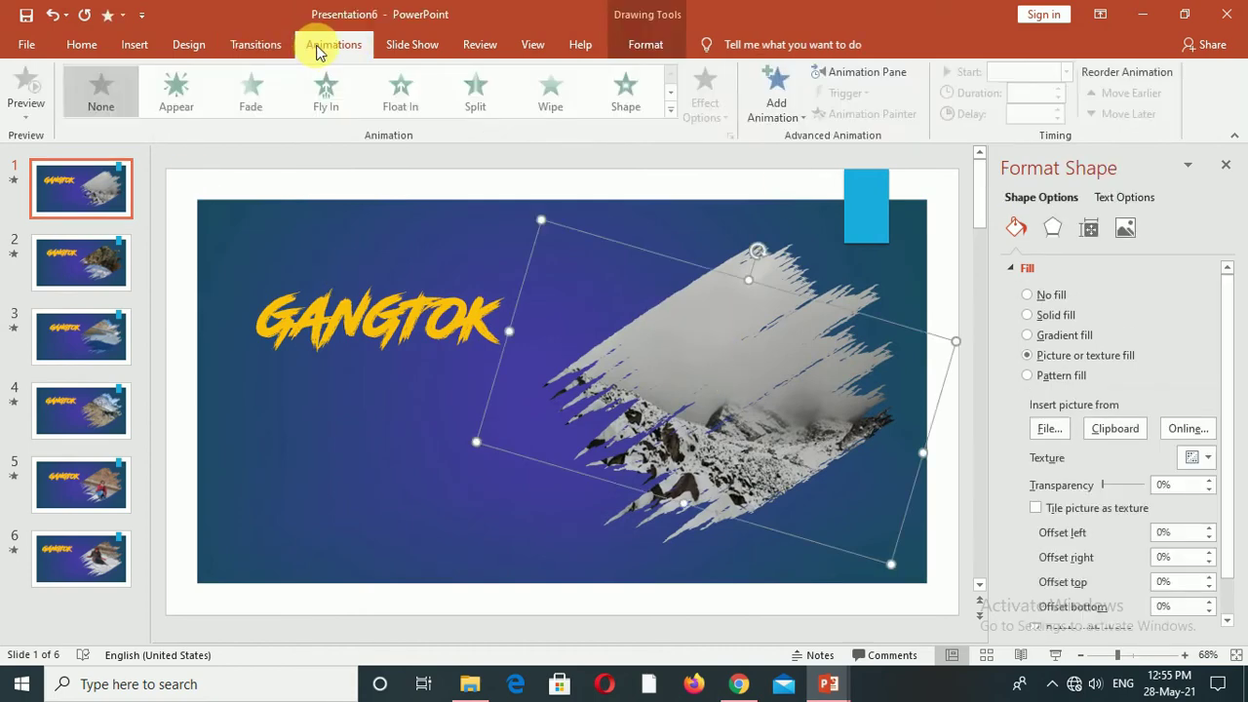
click(672, 109)
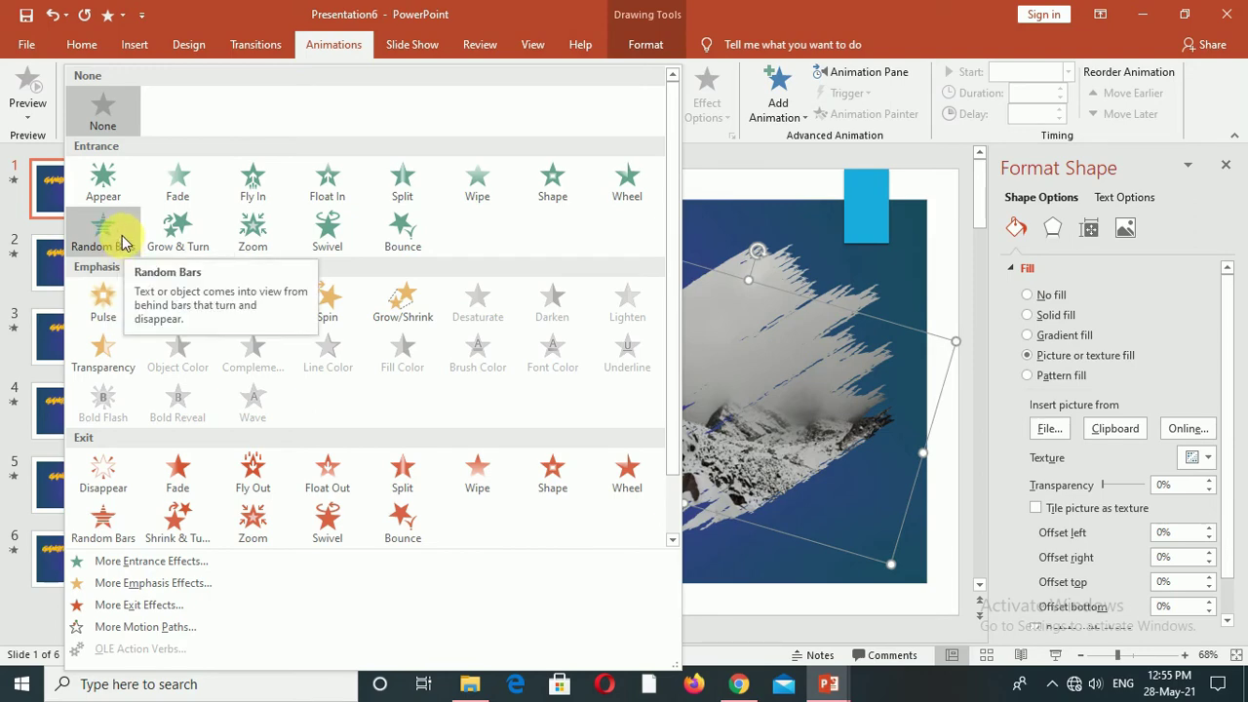
click(123, 243)
click(111, 245)
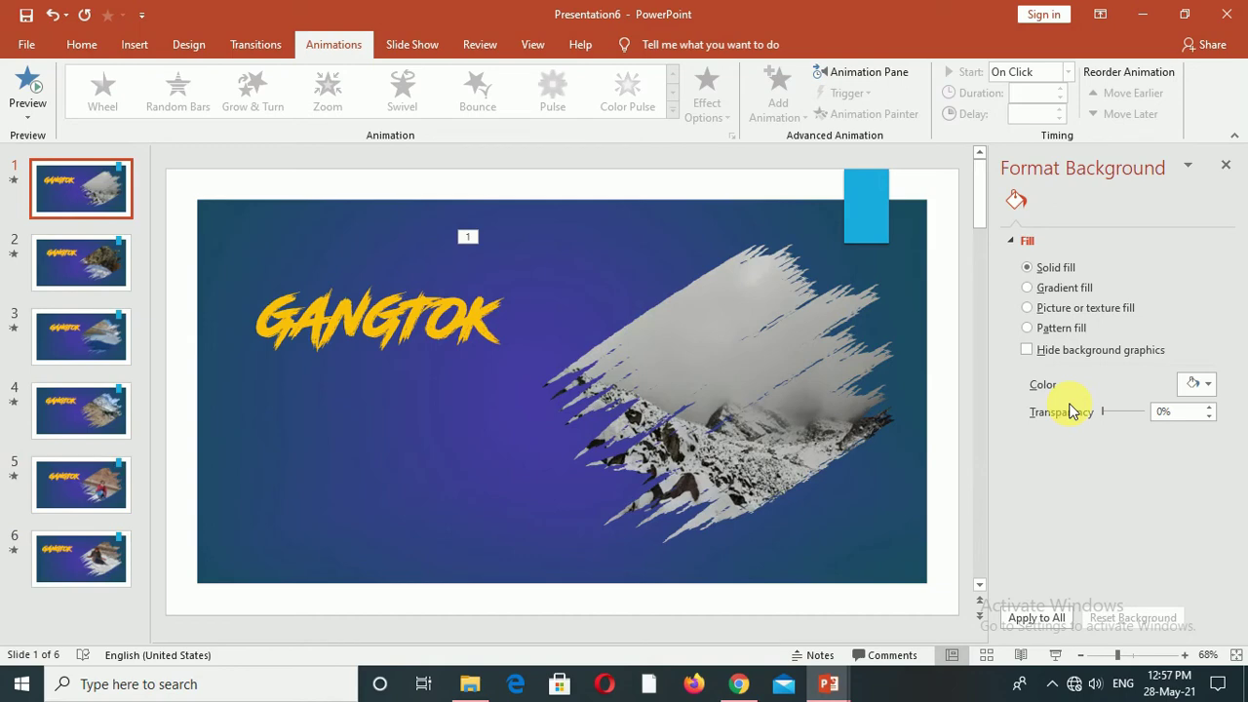
Insert the uplifting summer music file from the computer onto slide 1 and preview it.
click(133, 46)
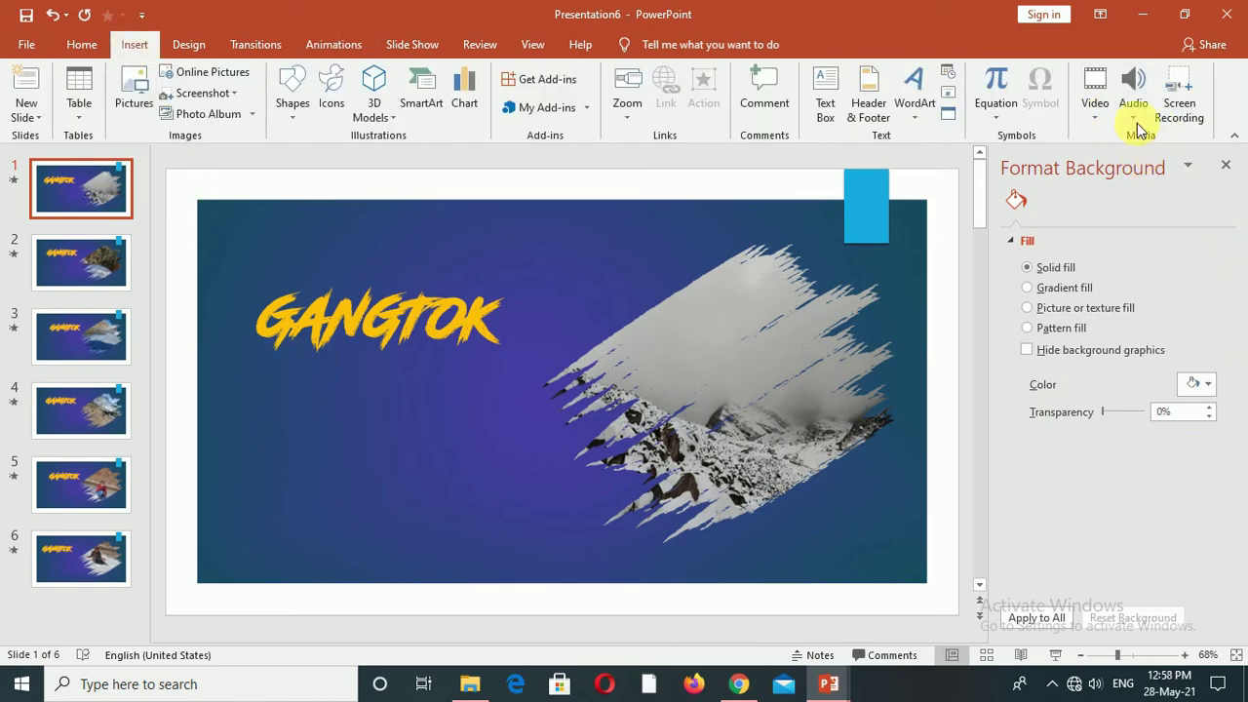
click(1135, 117)
click(1151, 138)
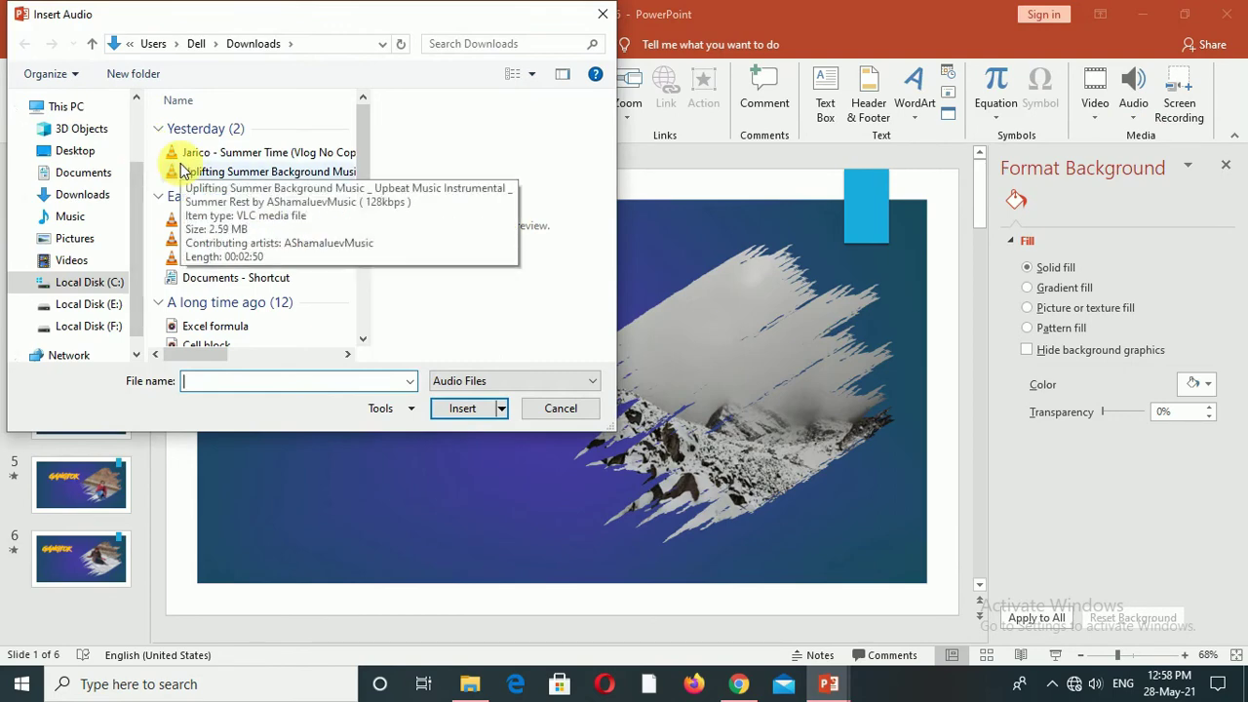
click(285, 175)
click(448, 409)
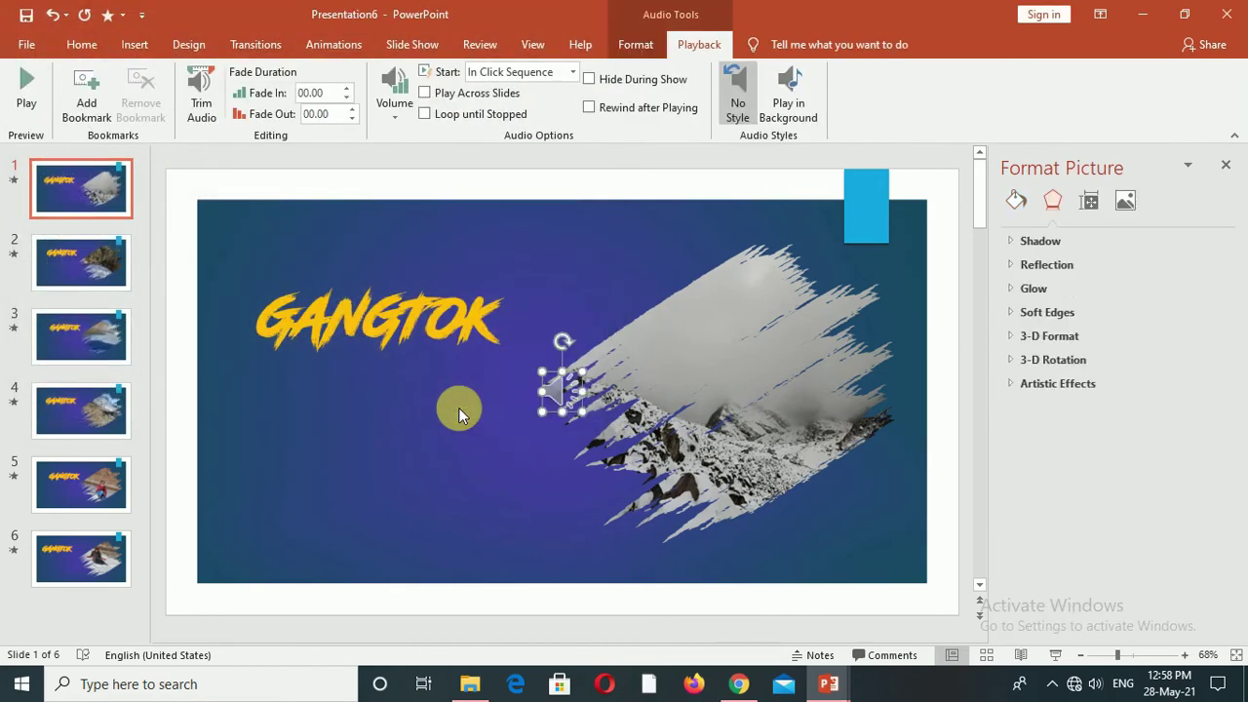
click(433, 433)
click(433, 433)
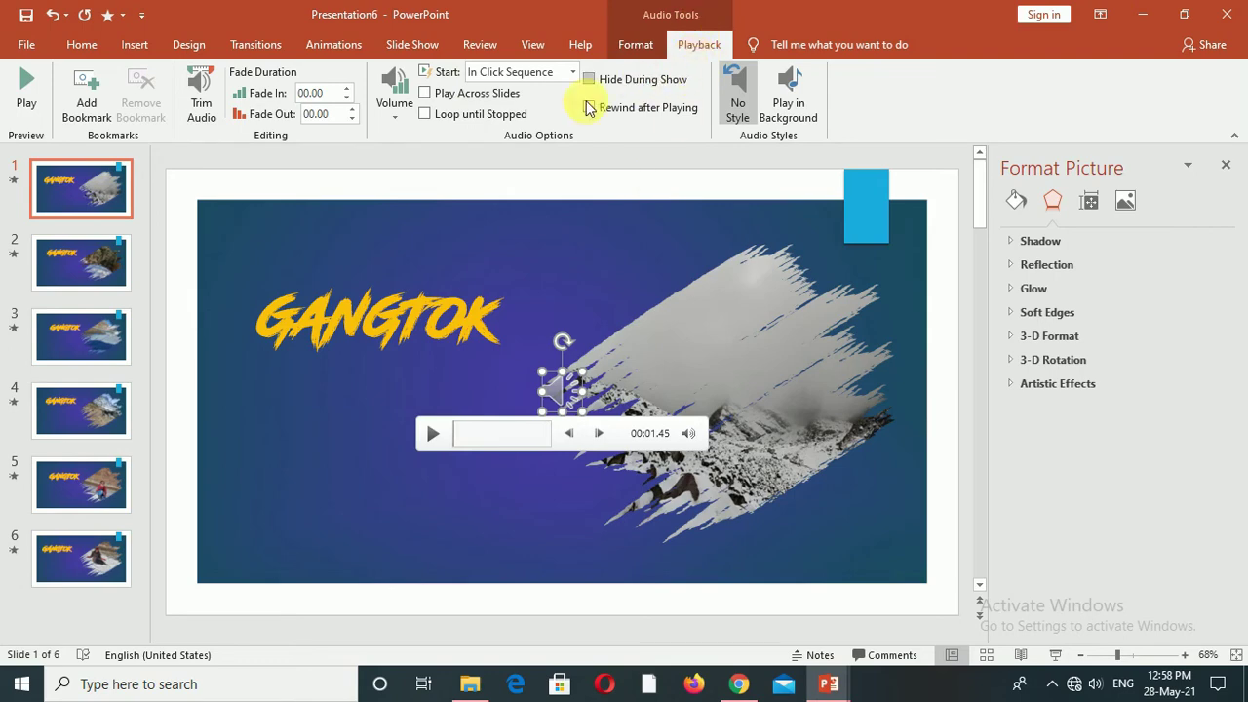
Set the audio to start Automatically, Play Across Slides, and Hide During Show.
click(572, 72)
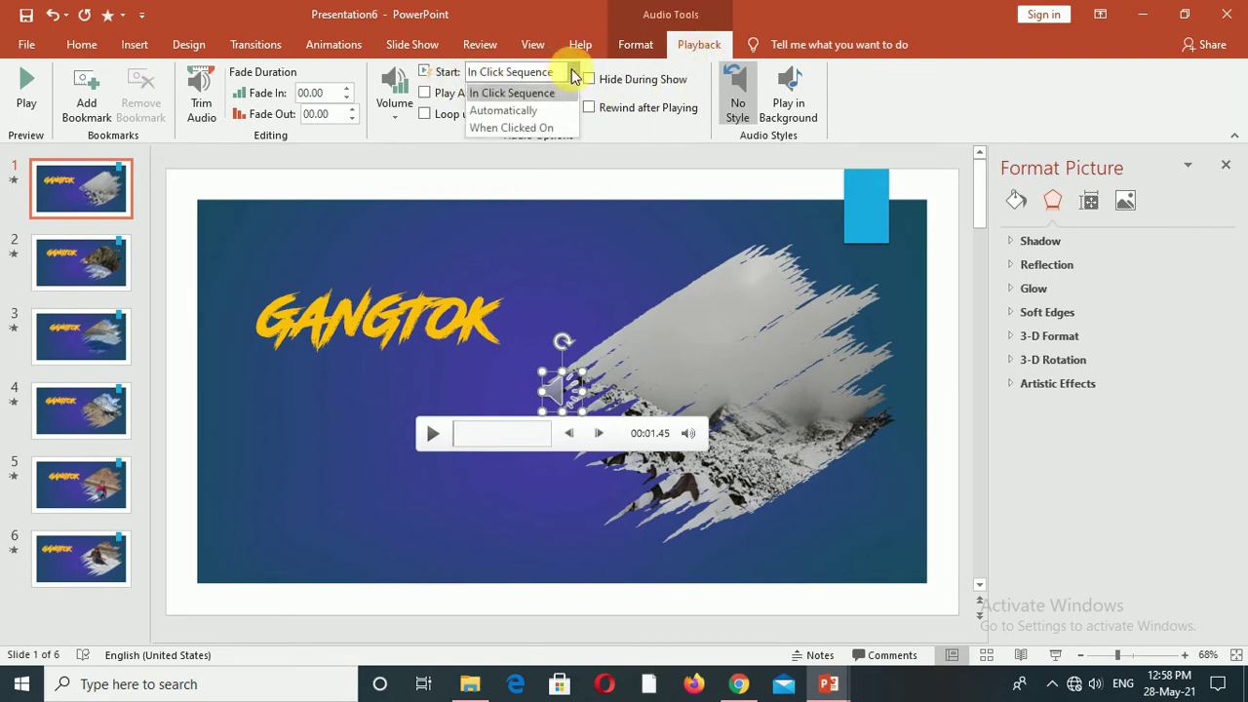
click(535, 112)
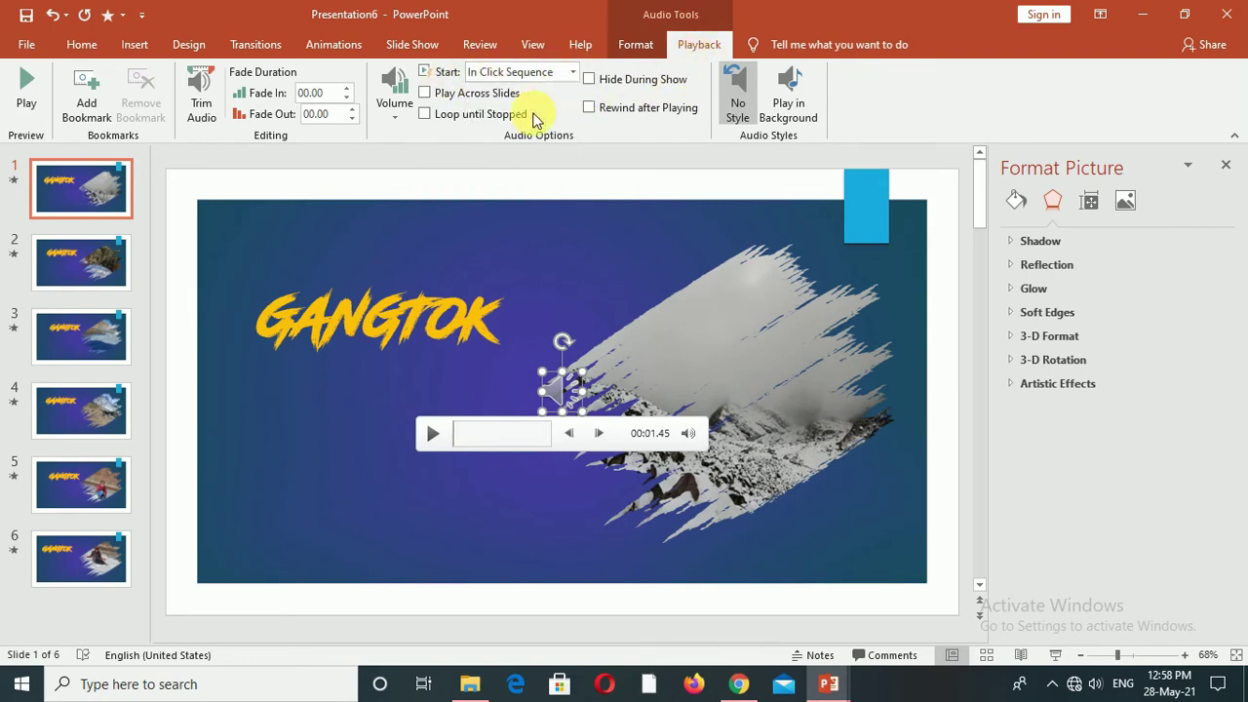
click(426, 93)
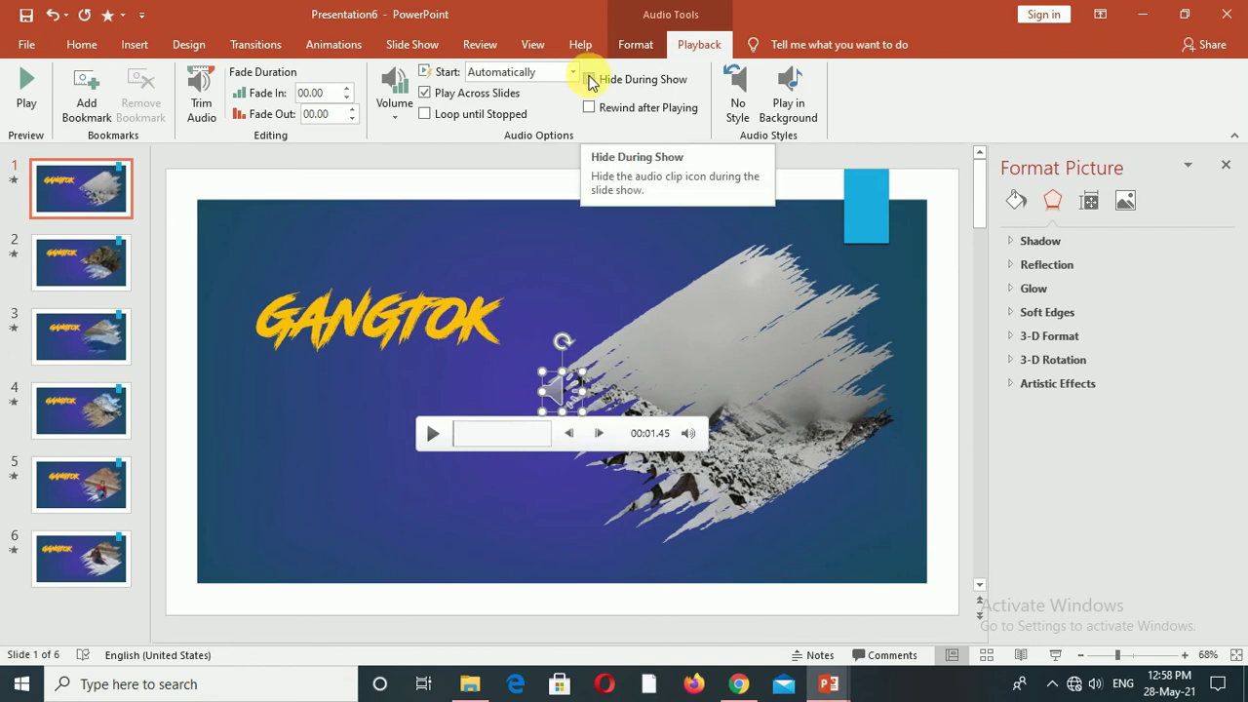
click(589, 78)
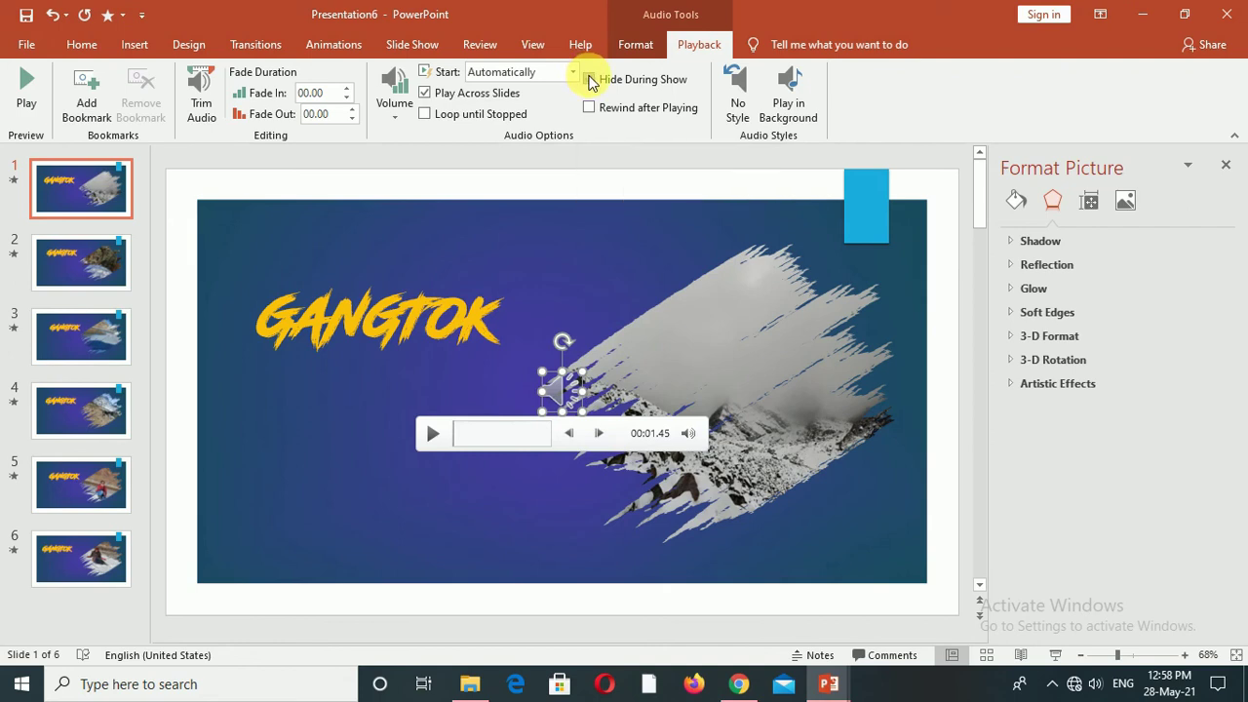
click(1055, 656)
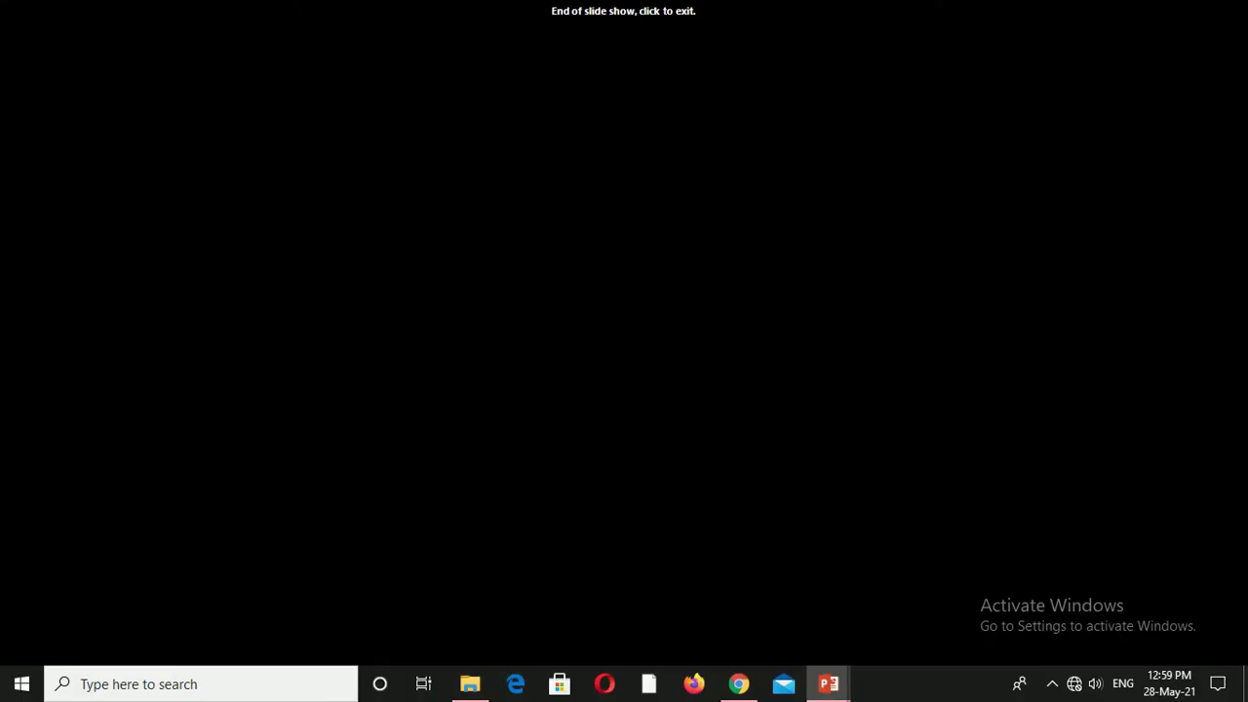
Exit the slideshow after it plays through and return to editing view.
click(1245, 295)
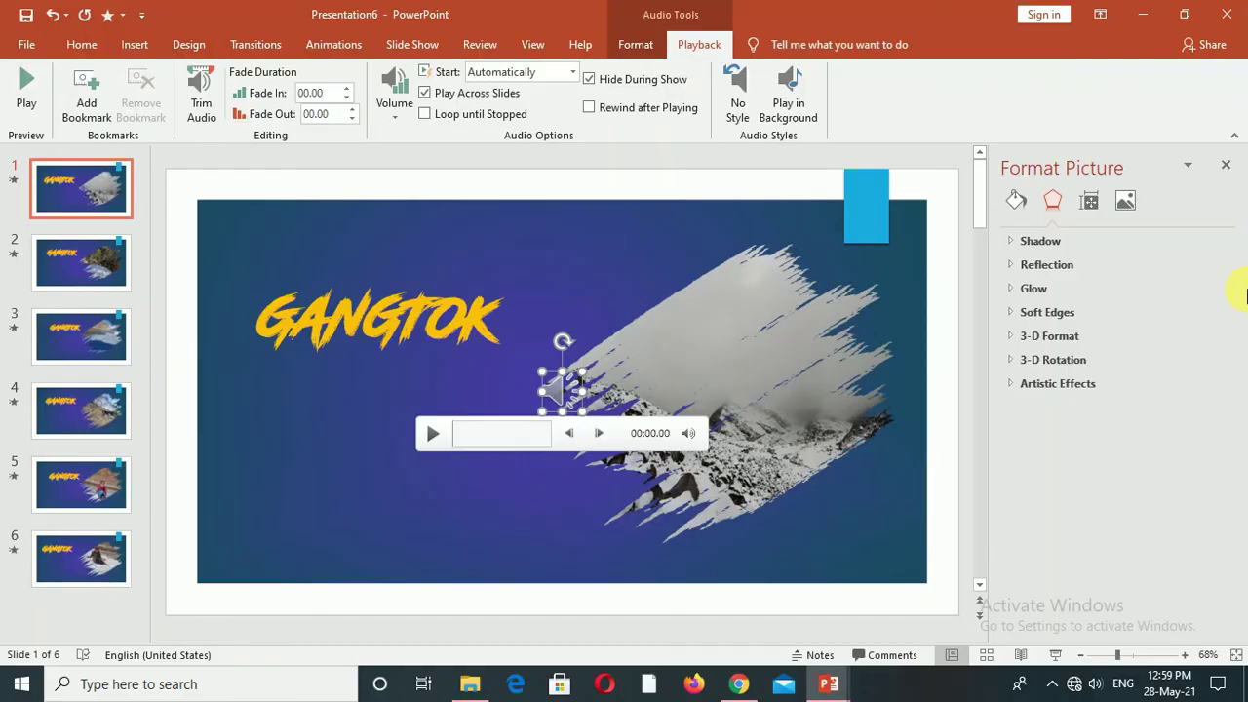